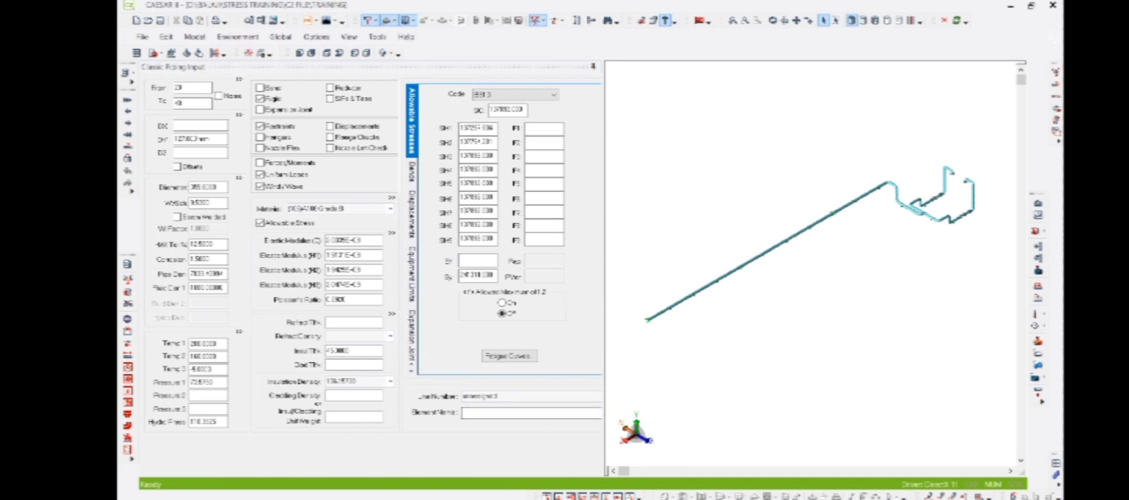
Step: Place the Isometrics PDF beside the CAESAR II piping input and open the model's global coordinates
mouse_move(584, 497)
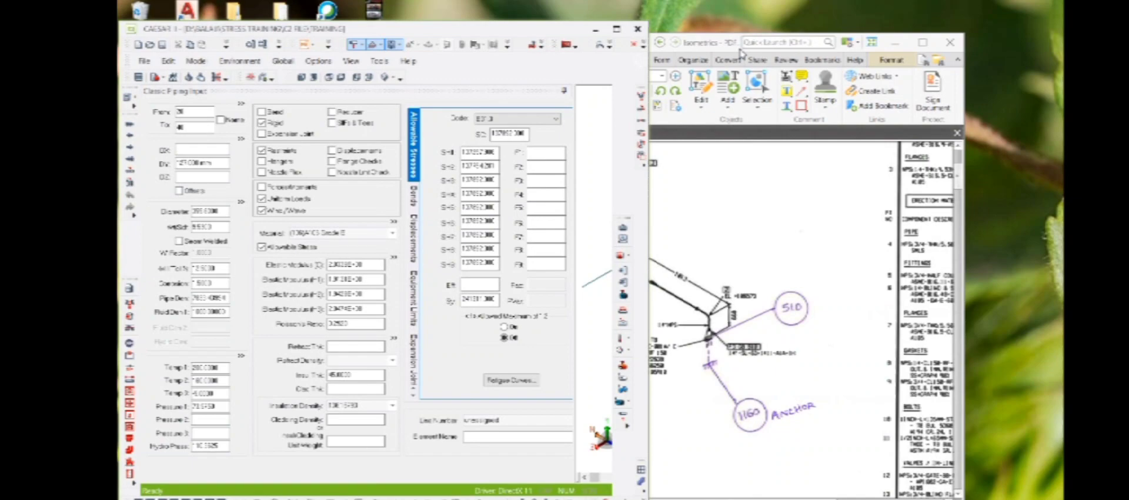
mouse_move(722, 43)
mouse_down()
mouse_move(795, 41)
mouse_move(883, 15)
mouse_up()
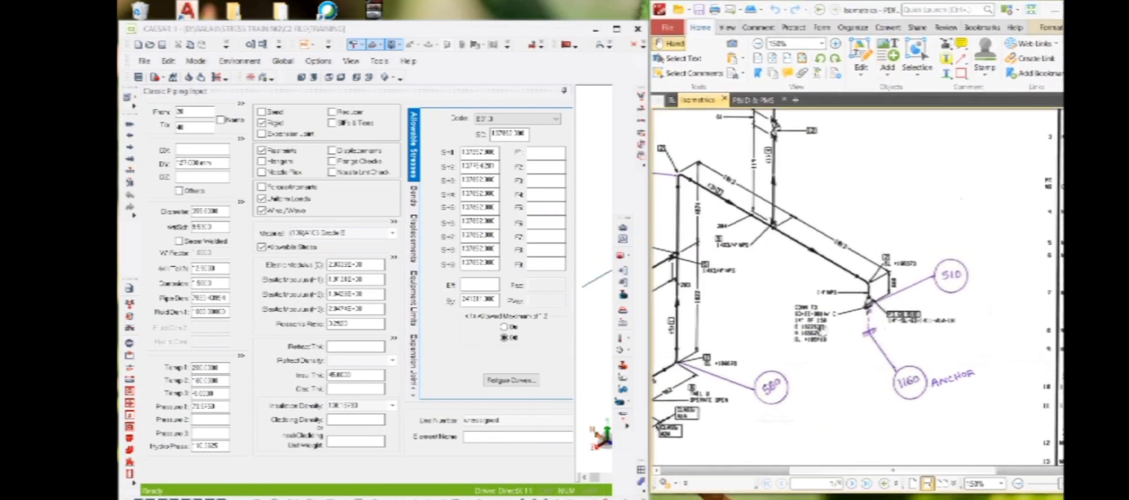
click(130, 344)
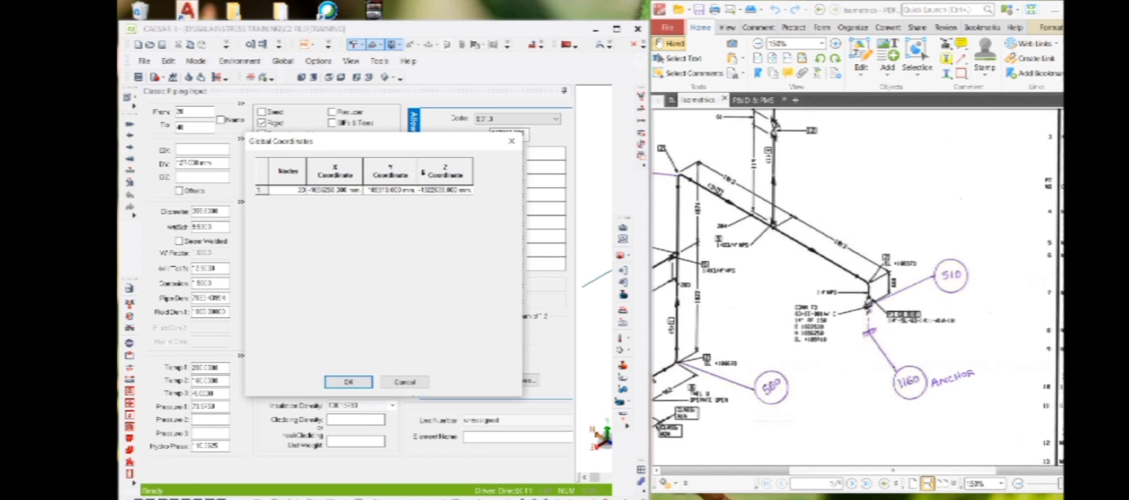
Step: Locate the axis directions and the 63-EE-001A/C connection coordinates on the isometric to check them against the global coordinates
click(947, 344)
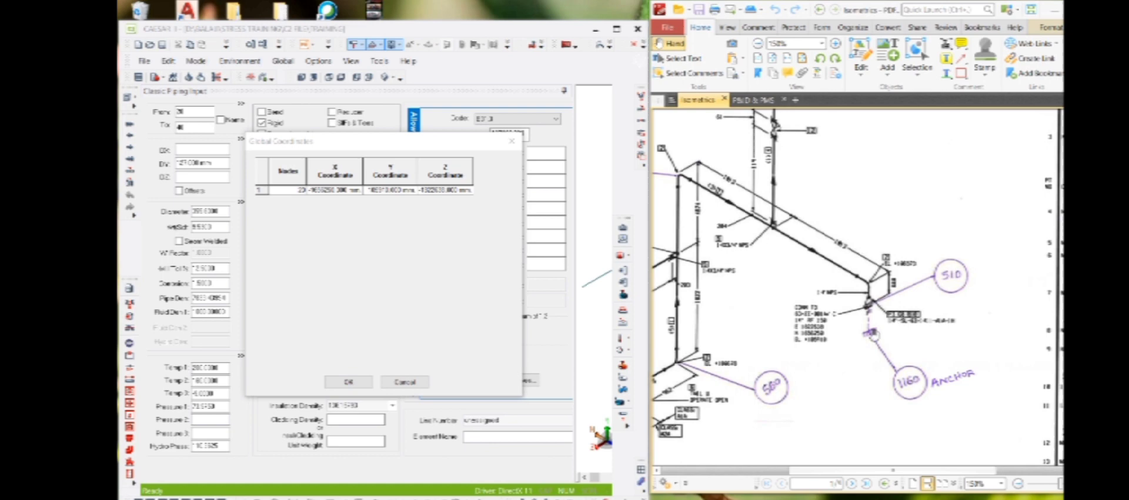
ctrl+scroll(818, 279, down, 1)
drag(818, 279, 868, 326)
drag(690, 154, 768, 171)
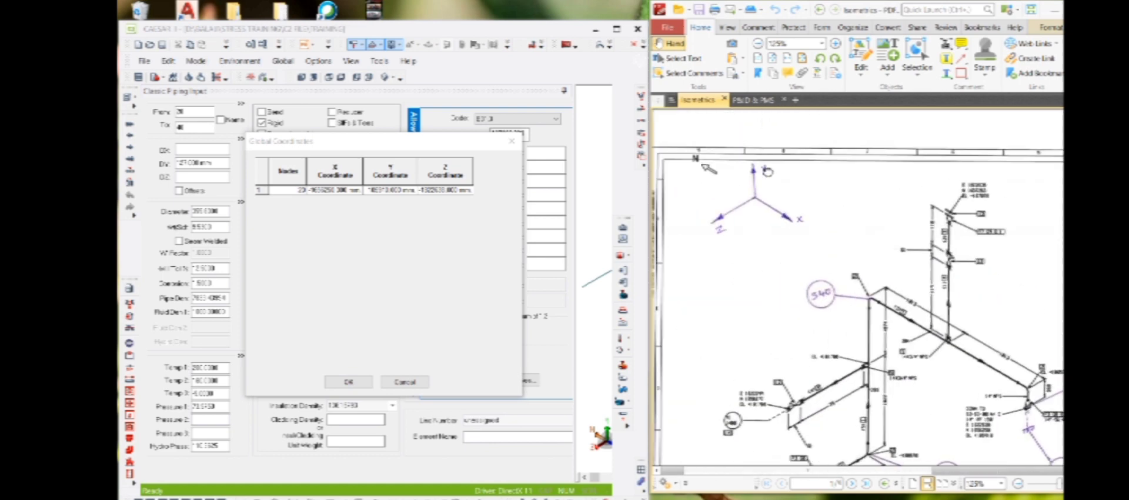
ctrl+scroll(795, 318, up, 3)
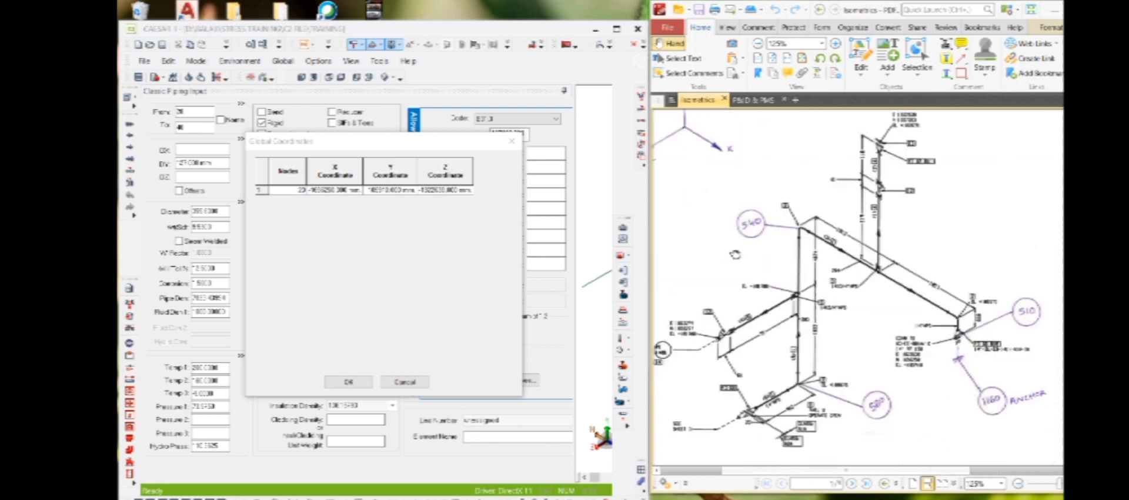
ctrl+scroll(766, 299, up, 1)
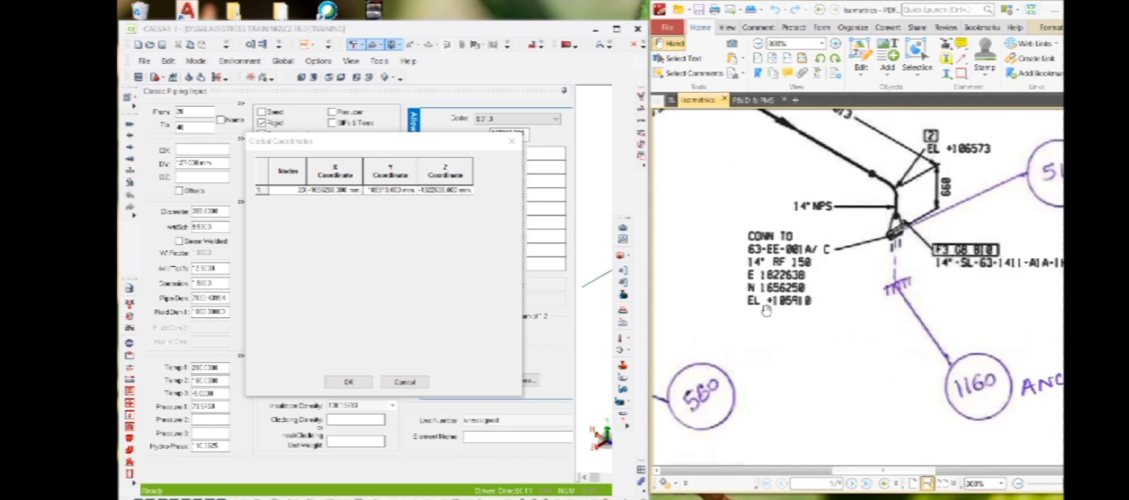
click(515, 31)
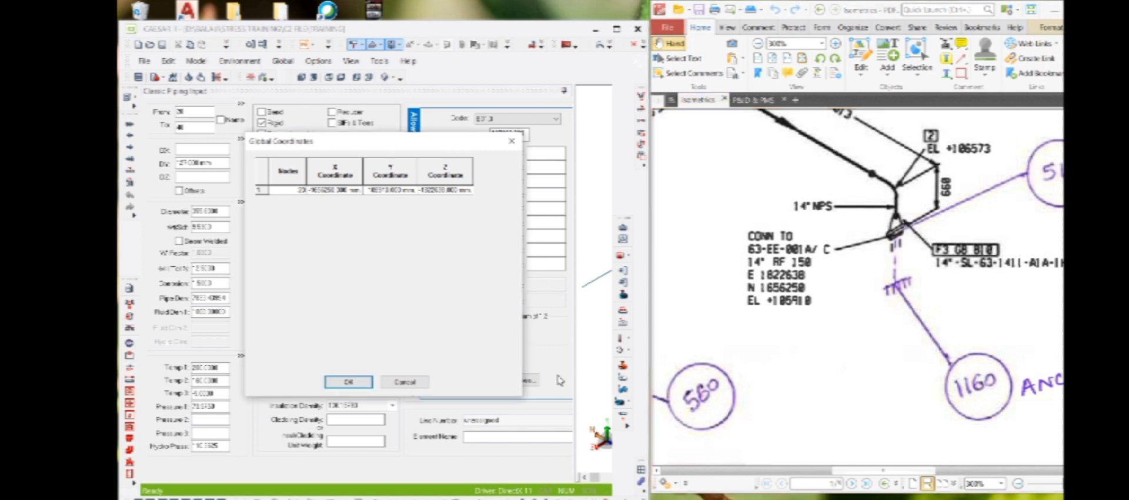
Step: Compare the isometric's X, Y, Z axes and its east, north and elevation values with node 20's coordinates, and close the dialog
click(685, 216)
ctrl+scroll(685, 216, down, 4)
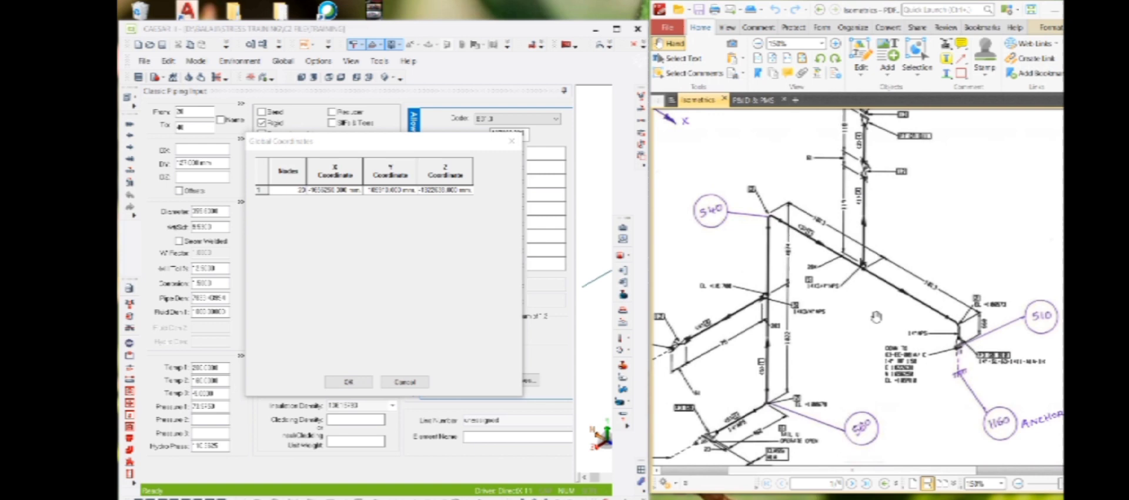
ctrl+scroll(738, 231, up, 3)
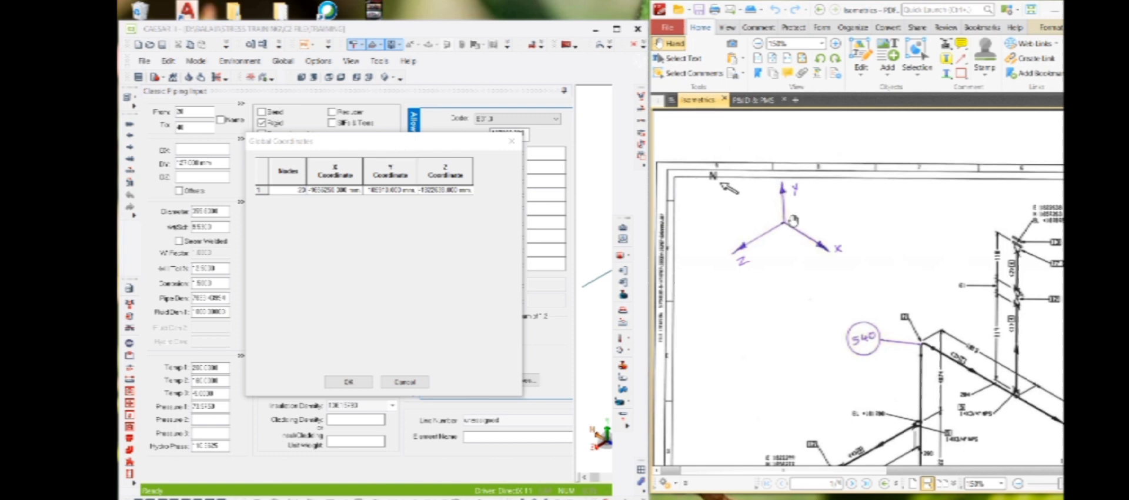
mouse_move(794, 301)
mouse_down()
mouse_move(721, 219)
mouse_move(729, 224)
mouse_up()
drag(824, 311, 741, 229)
ctrl+scroll(835, 288, up, 3)
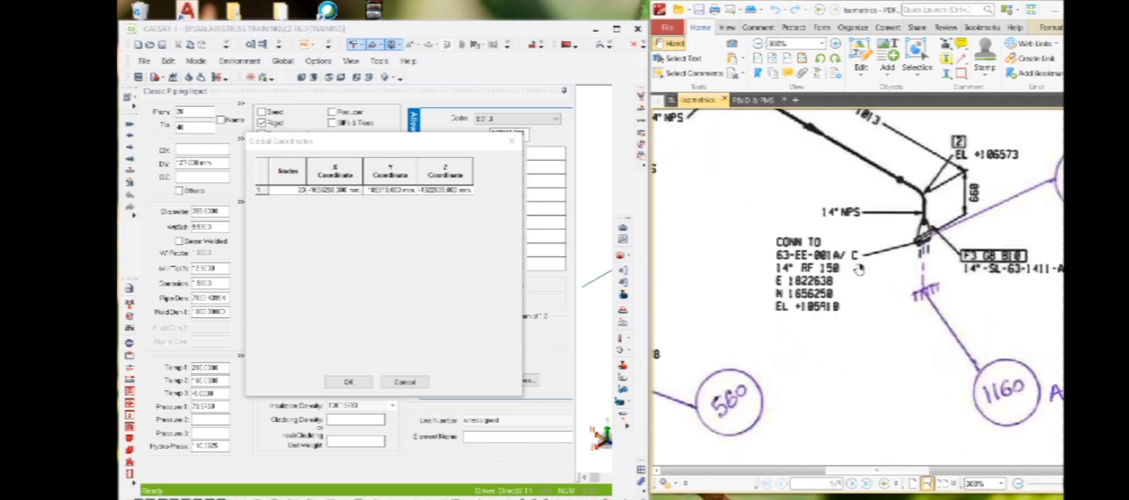
ctrl+scroll(807, 306, up, 3)
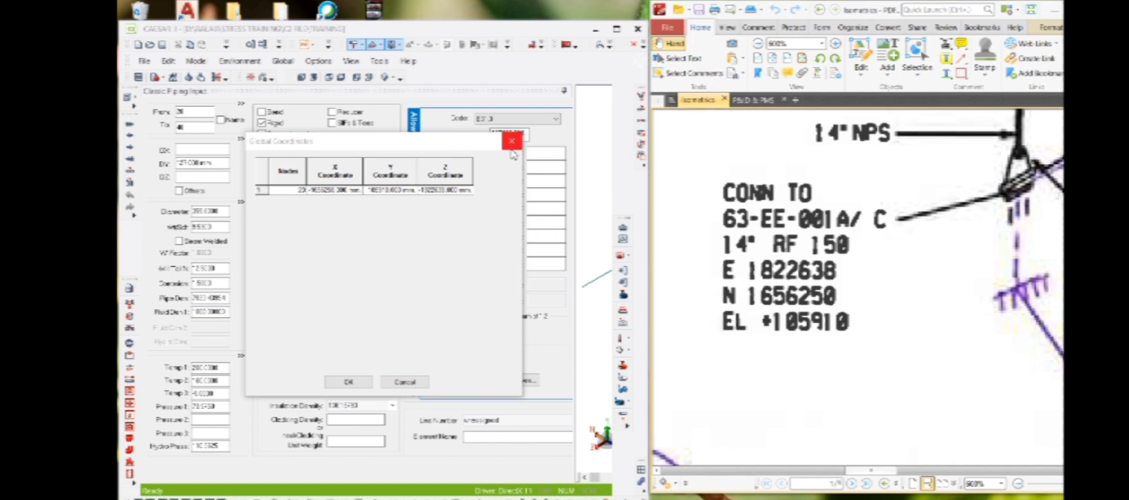
click(512, 141)
Step: Examine the 14" nozzle connection on the isometric between node 510 and anchor node 1160
ctrl+scroll(759, 298, down, 6)
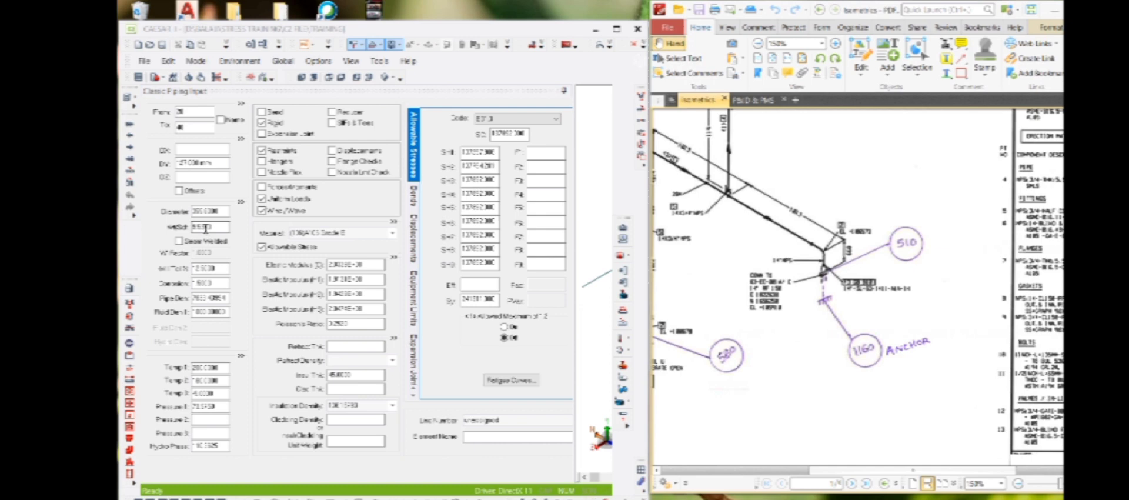
ctrl+scroll(856, 284, up, 6)
ctrl+scroll(856, 284, down, 5)
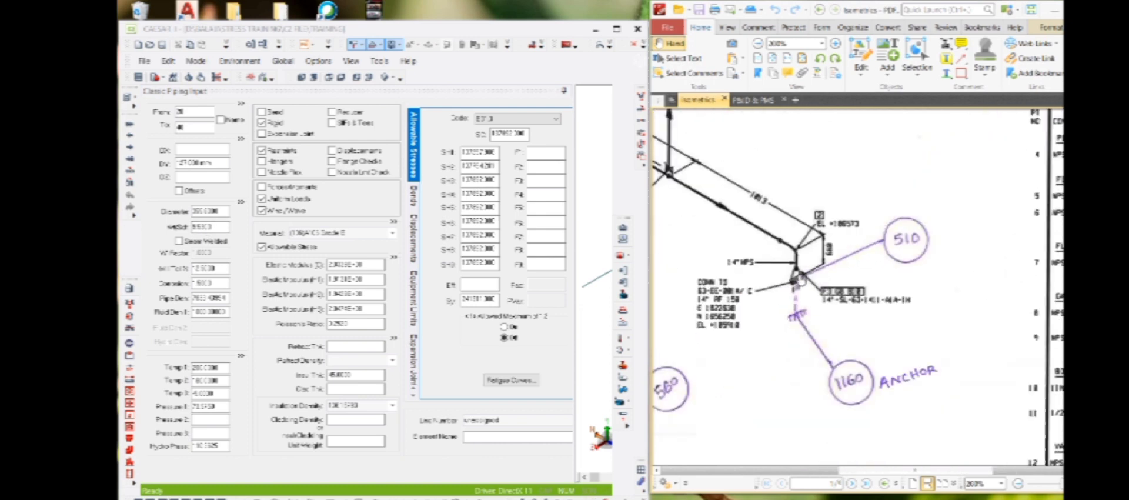
ctrl+scroll(858, 294, up, 1)
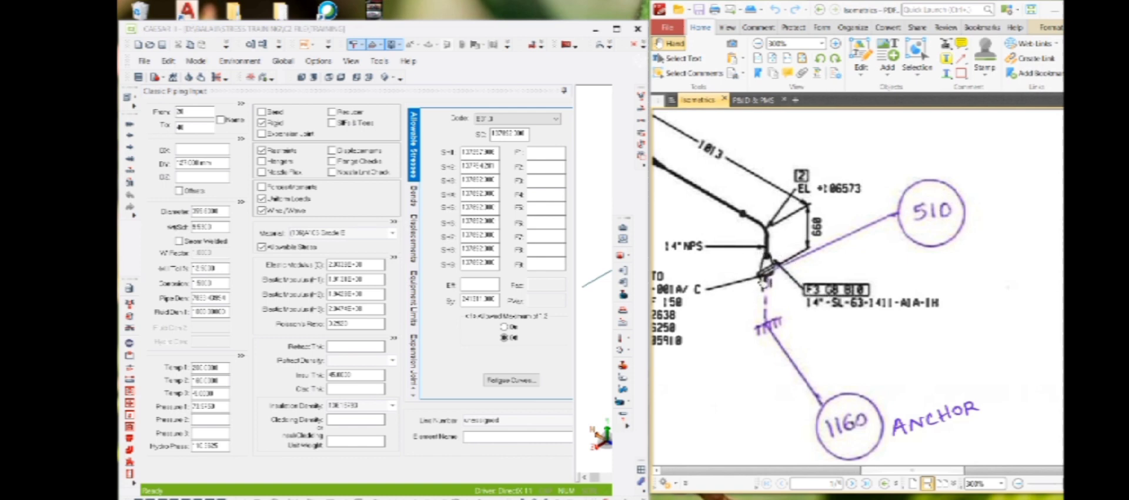
drag(831, 325, 817, 342)
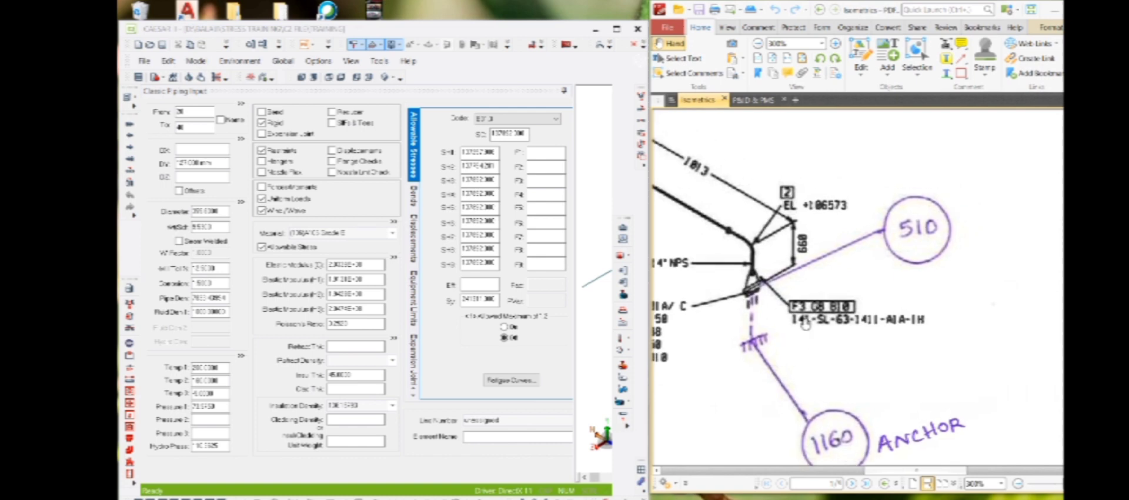
Step: Examine the pipe, fittings and flange entries in the isometric's fabrication materials list
ctrl+scroll(888, 252, down, 3)
ctrl+scroll(861, 274, up, 3)
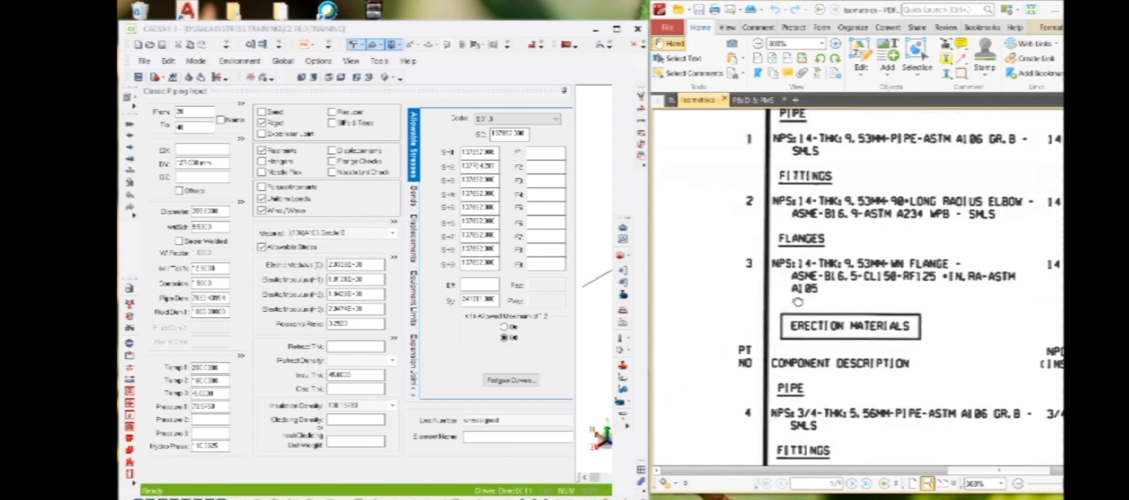
drag(798, 302, 807, 327)
drag(755, 242, 745, 282)
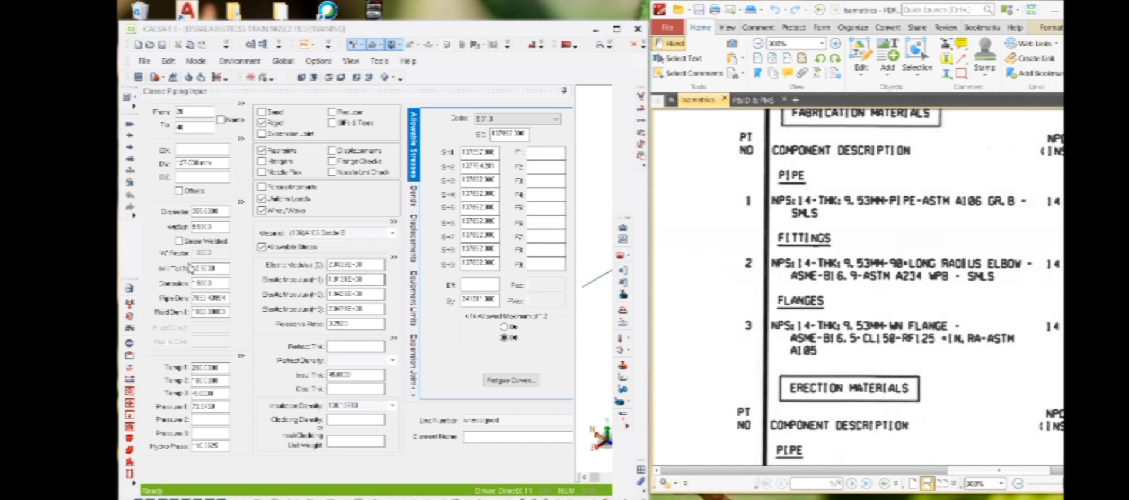
Step: Check the element's diameter, wall thickness, material and corrosion inputs against the isometric's fabrication materials list
drag(226, 211, 190, 211)
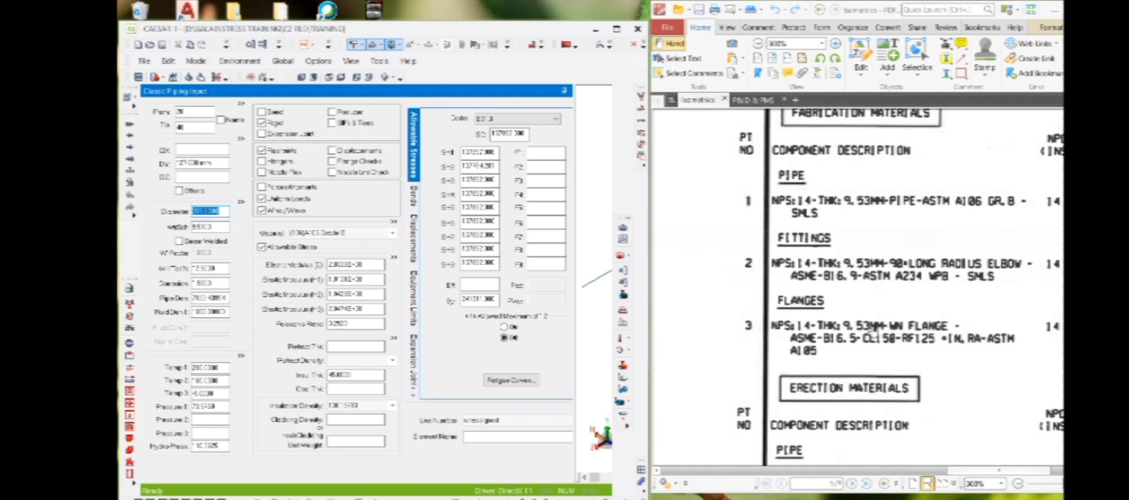
key(Tab)
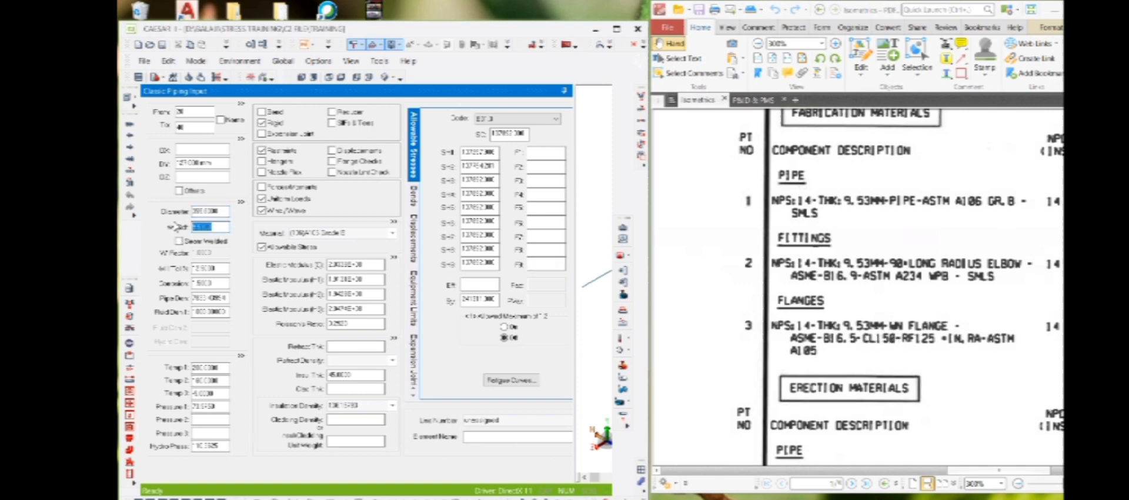
drag(854, 296, 820, 347)
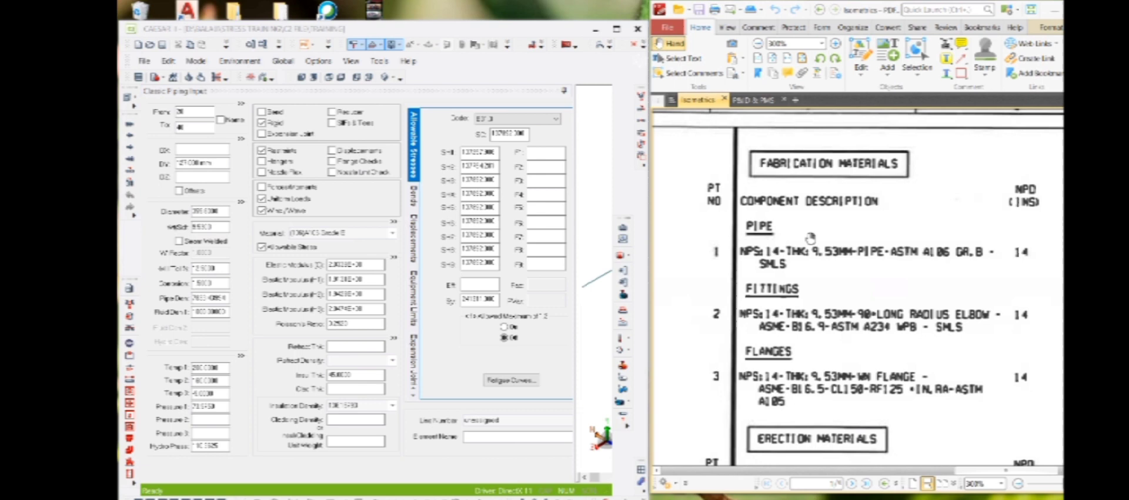
click(338, 234)
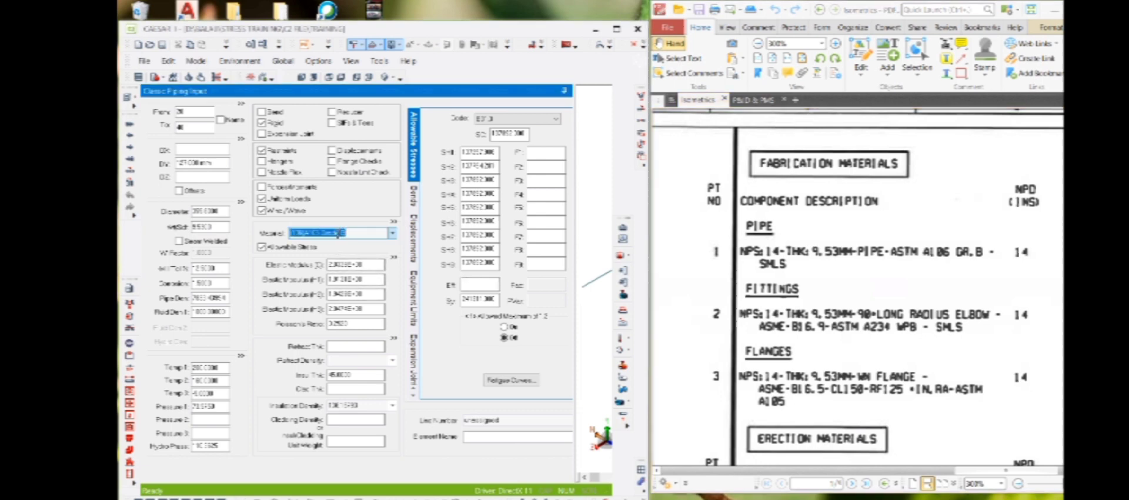
click(207, 282)
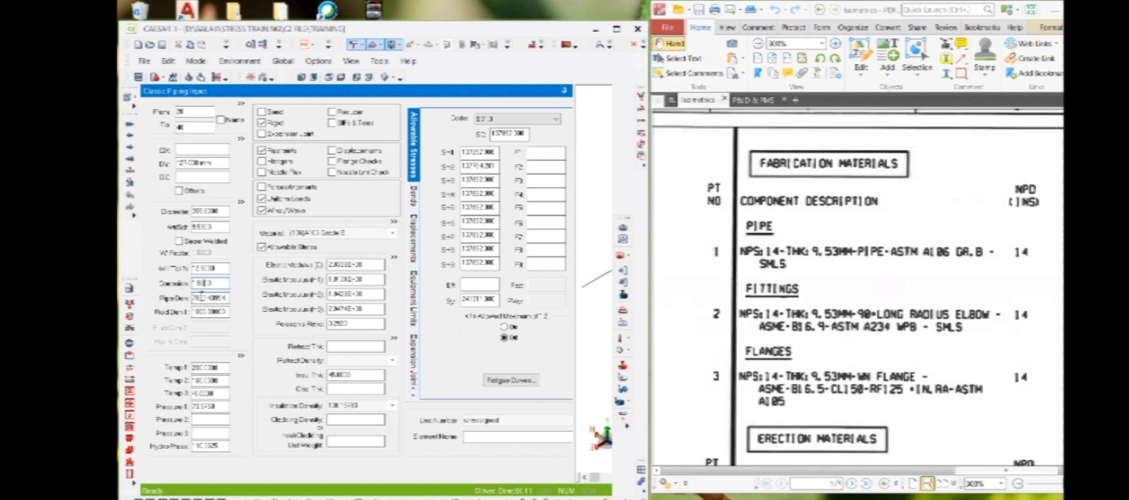
click(895, 322)
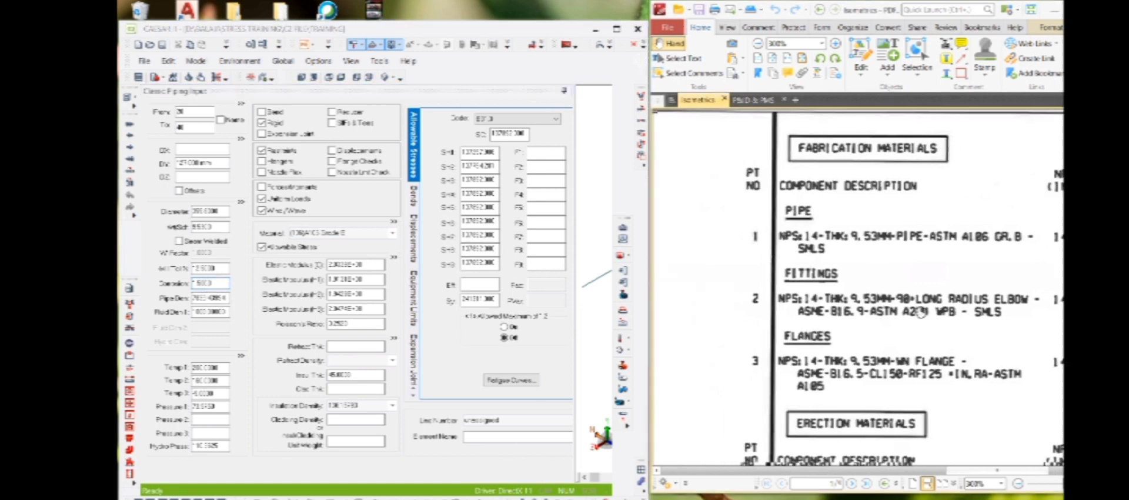
ctrl+scroll(895, 322, down, 3)
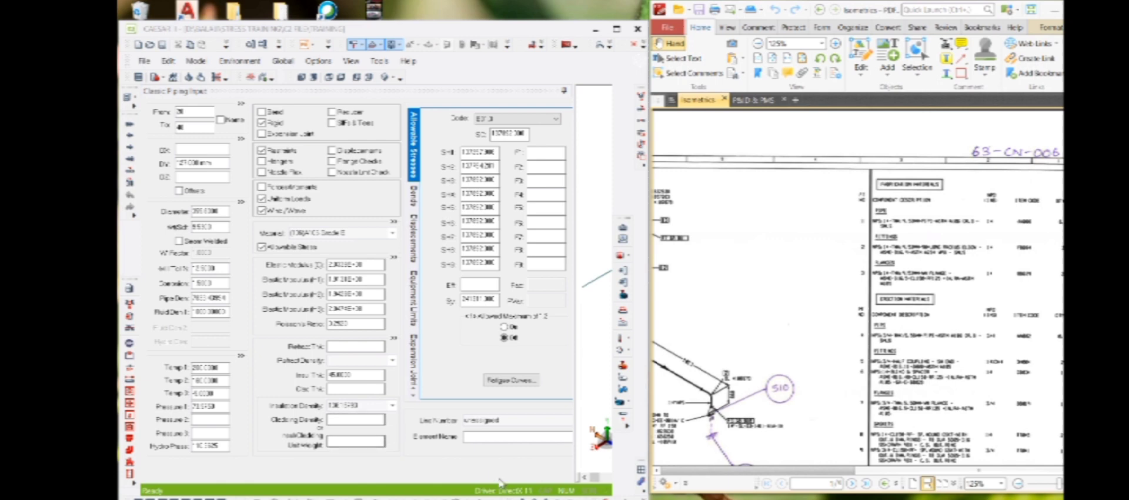
Step: Open the P&ID & PMS PDF from the DOCUMENTS folder and maximize its window
mouse_move(491, 499)
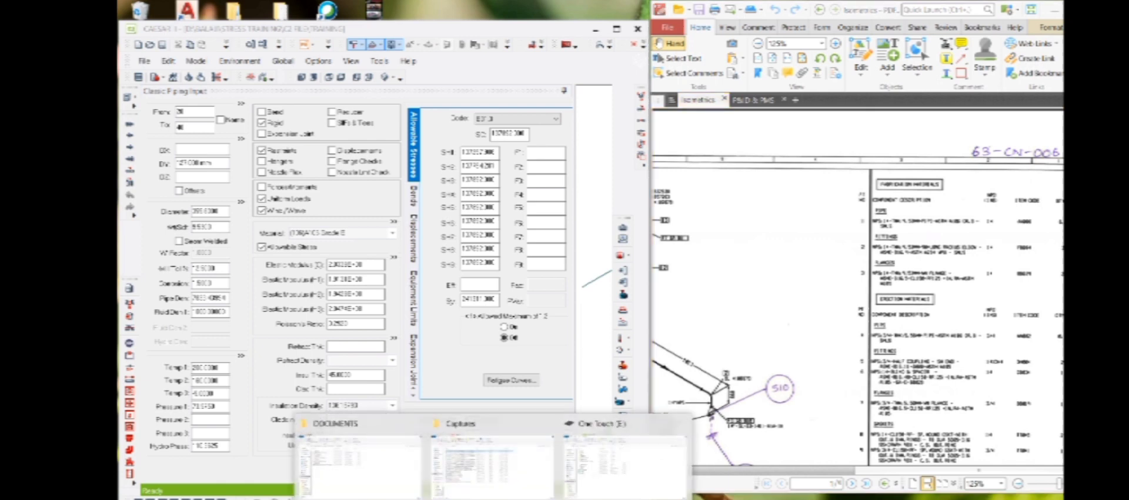
click(383, 481)
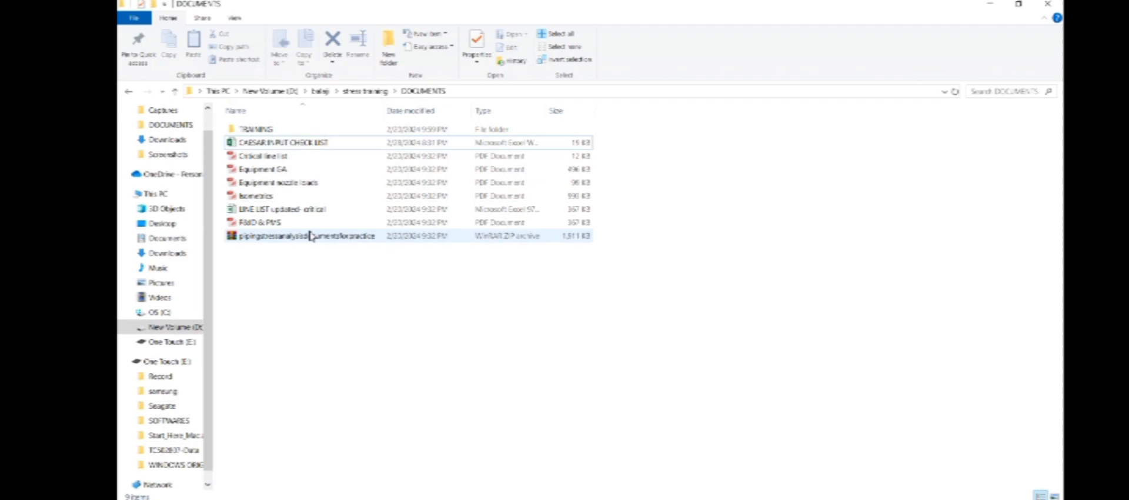
click(313, 226)
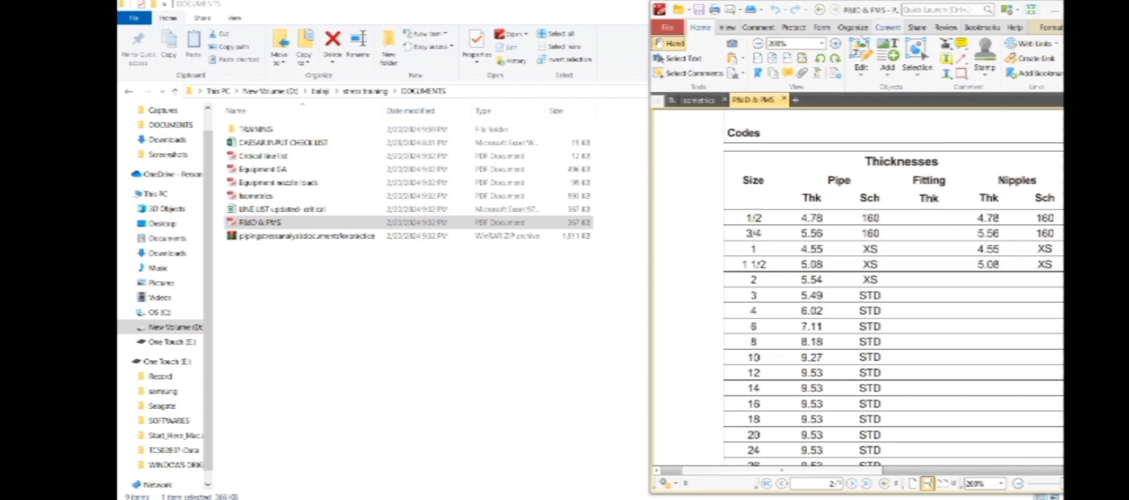
drag(884, 22, 468, 29)
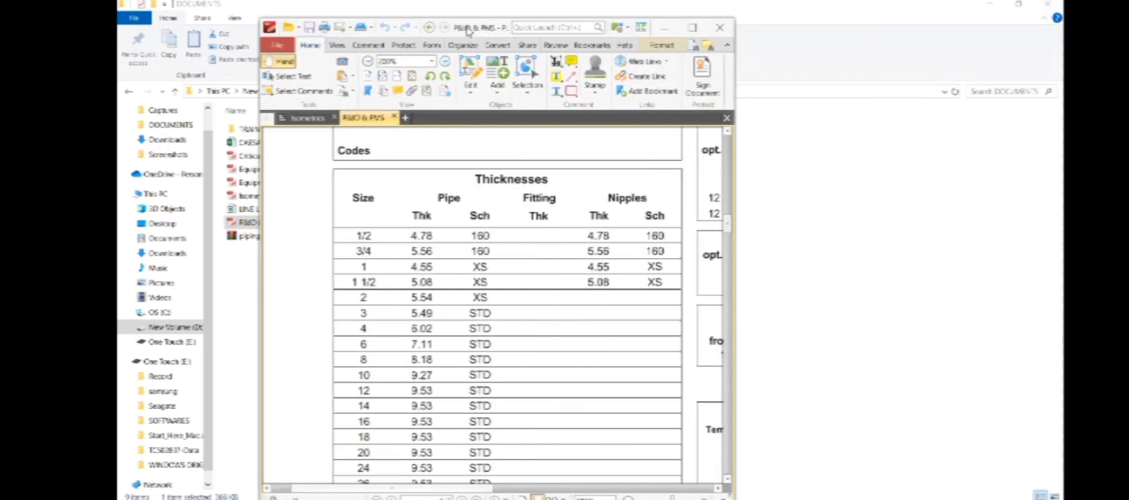
double_click(468, 29)
drag(564, 269, 581, 374)
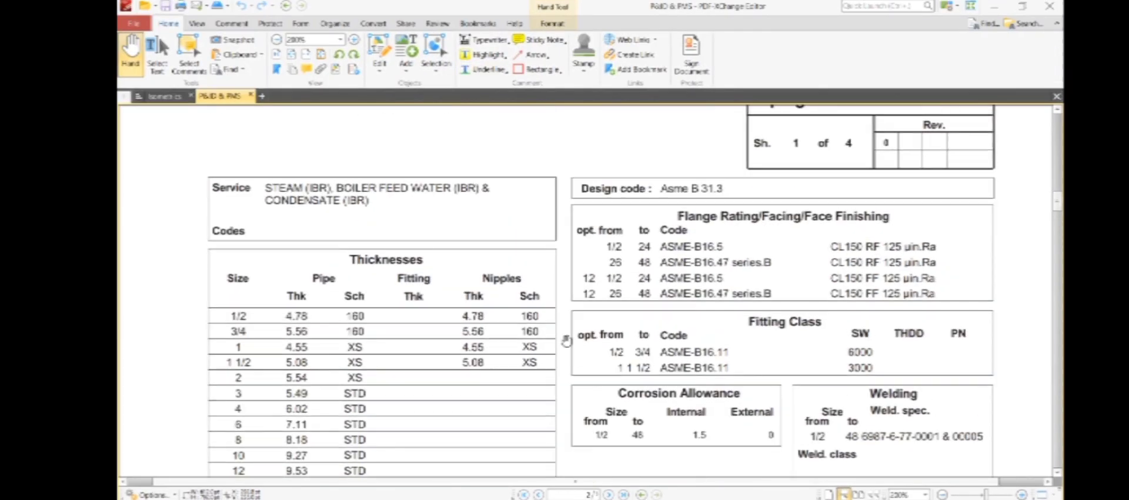
Step: Examine the piping class A2A sheet for pipe thicknesses and corrosion allowance
ctrl+scroll(580, 374, down, 3)
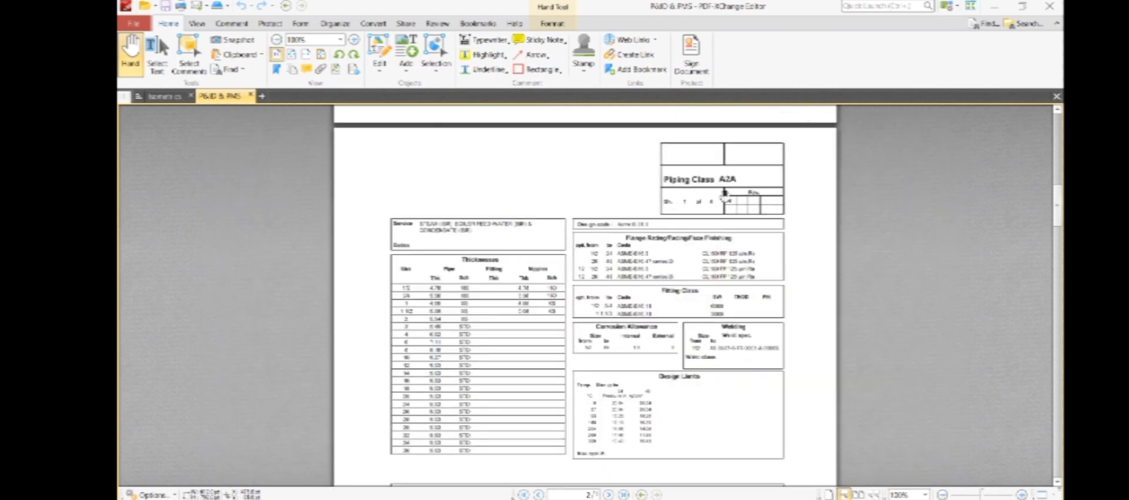
ctrl+scroll(613, 351, up, 2)
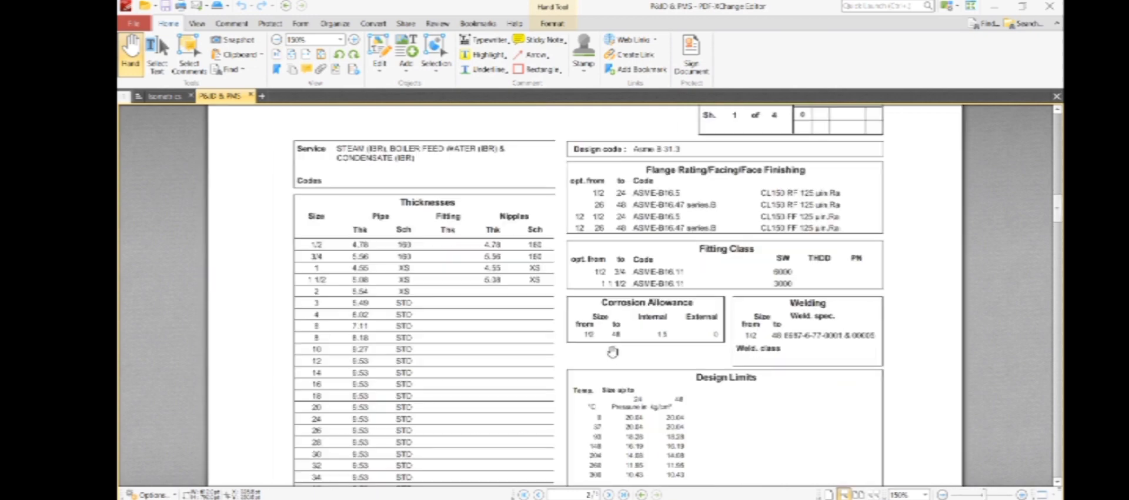
scroll(613, 352, down, 3)
ctrl+scroll(677, 307, up, 1)
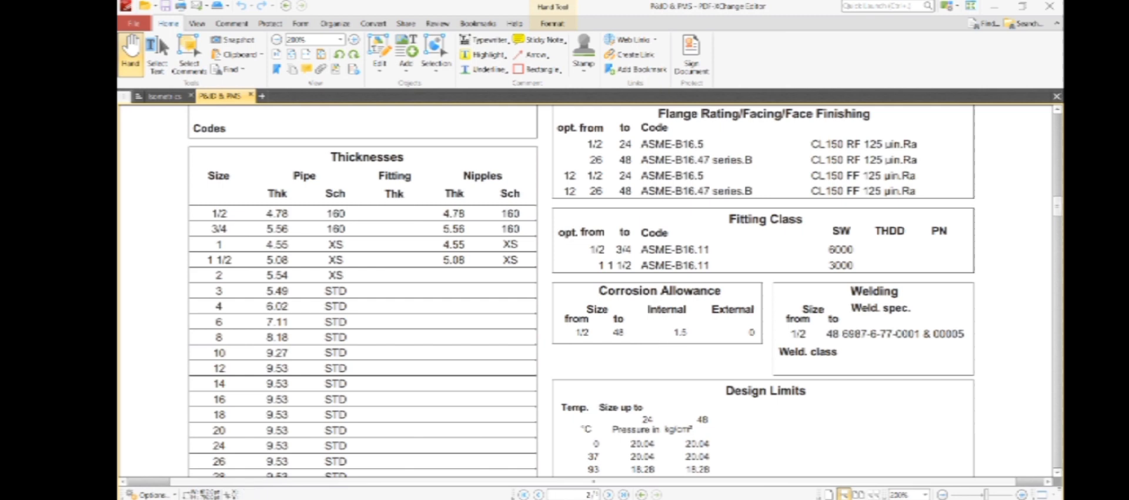
Step: Open the LINE LIST updated- critical workbook from the DOCUMENTS folder and select the schedule row for line SL-63-1401
key(alt+Tab)
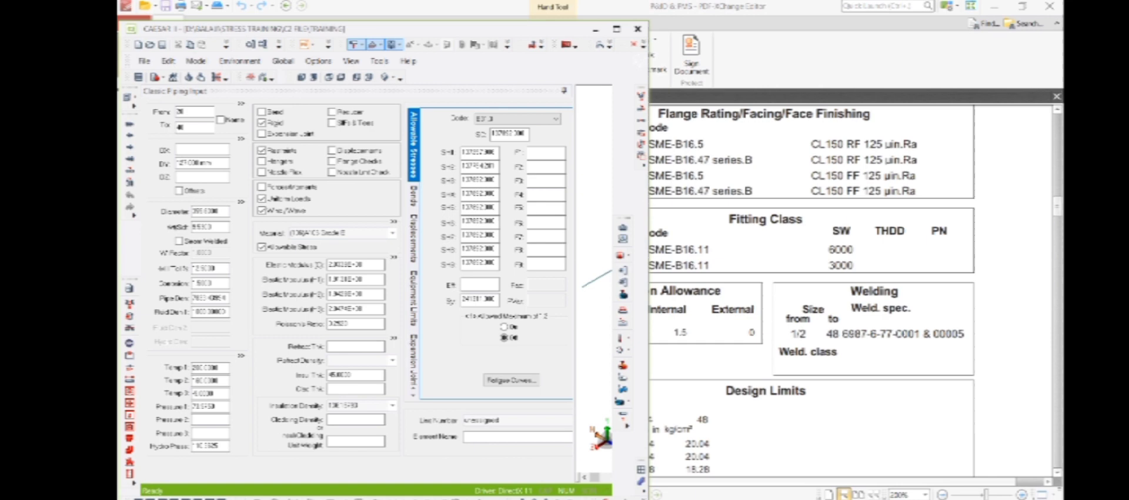
mouse_move(491, 499)
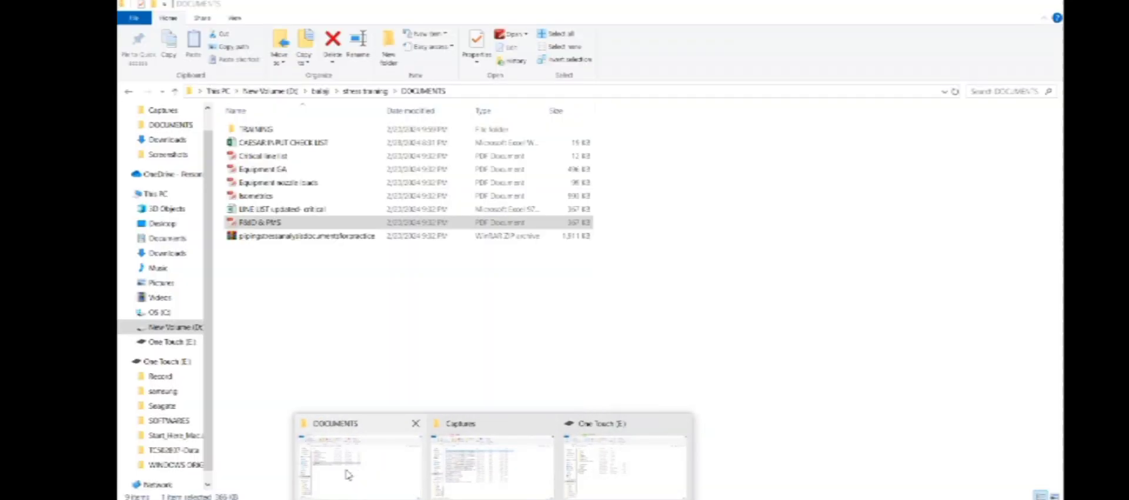
click(349, 475)
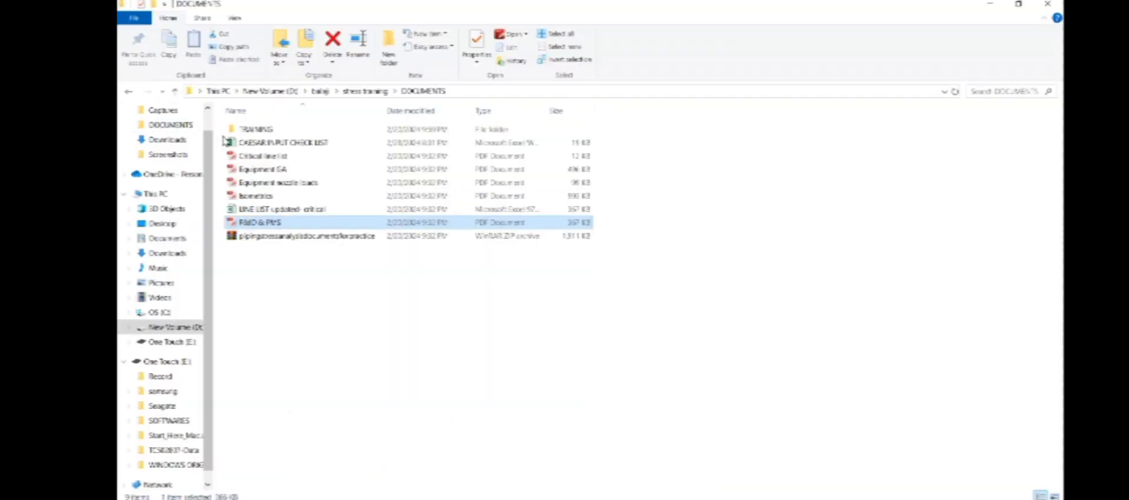
click(289, 211)
double_click(294, 210)
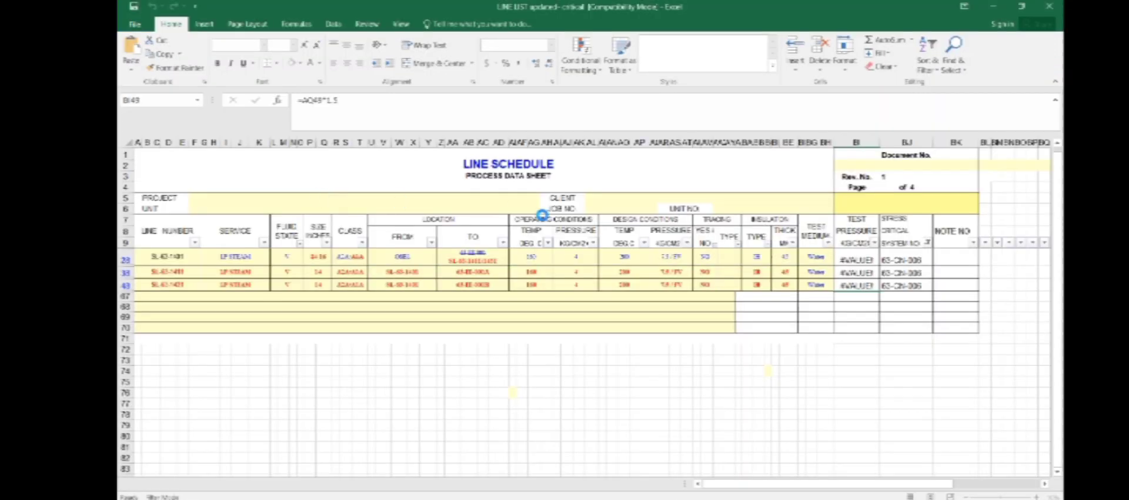
click(546, 360)
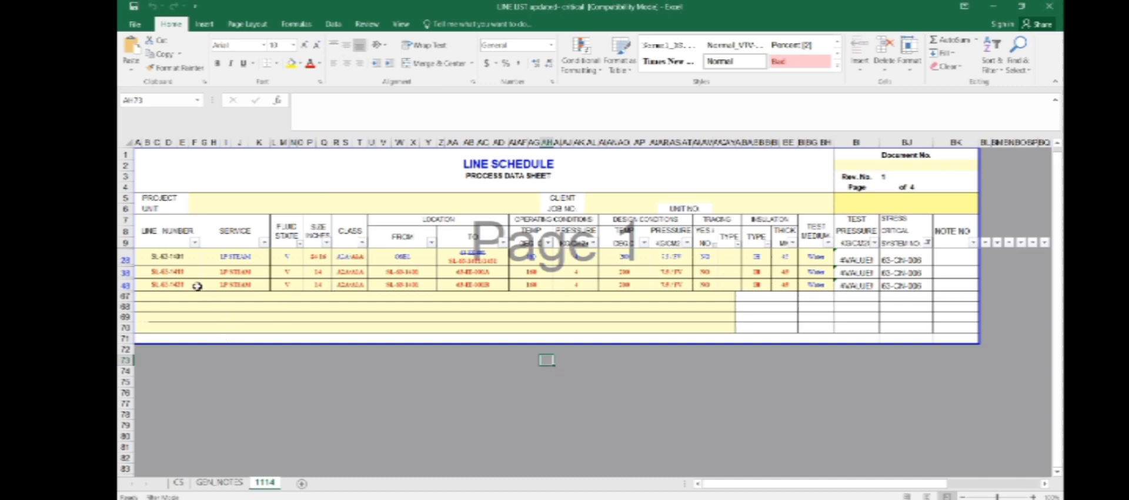
click(126, 260)
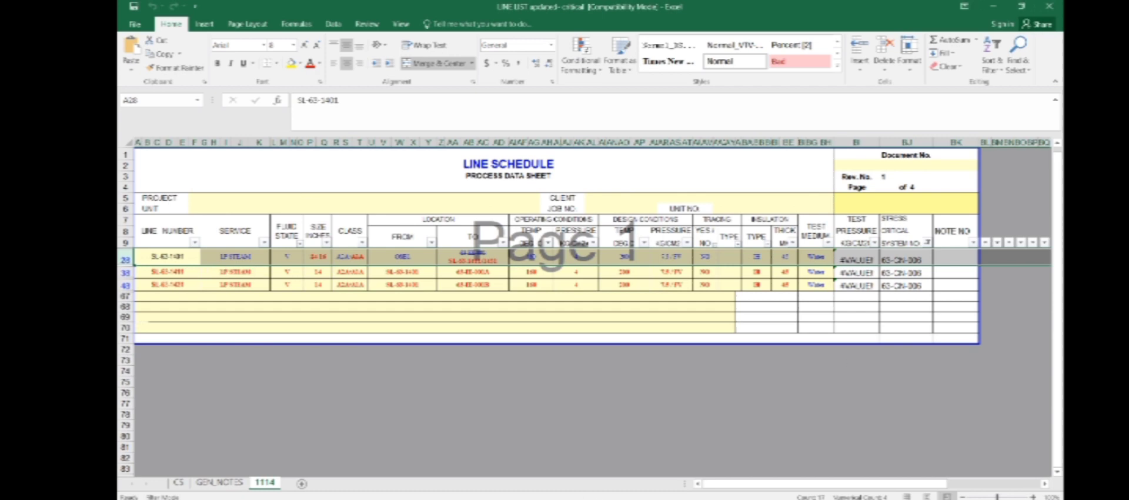
Step: Switch to CAESAR II and check the element's fluid density, operating temperatures, pressure and hydrotest pressure against the line list
key(alt+Tab)
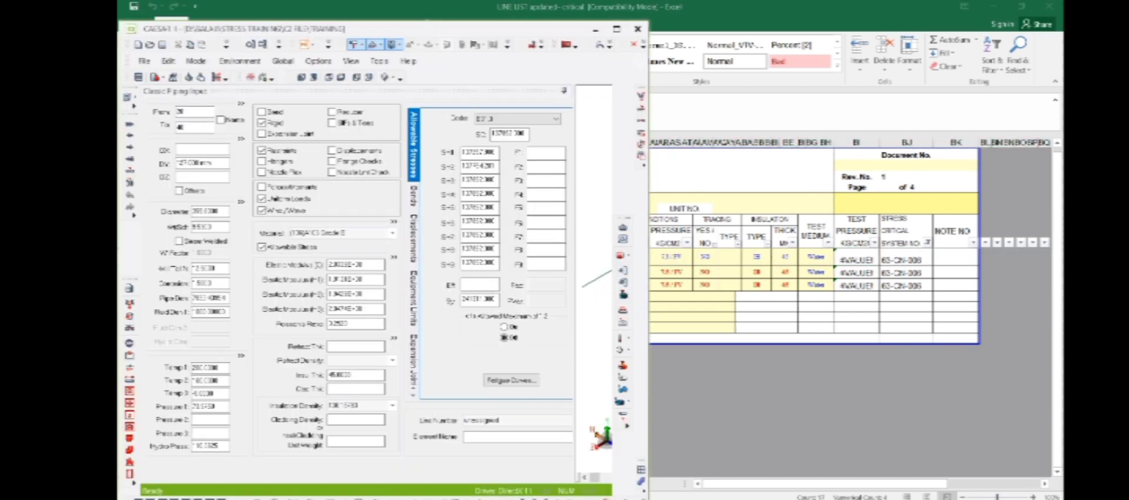
double_click(229, 310)
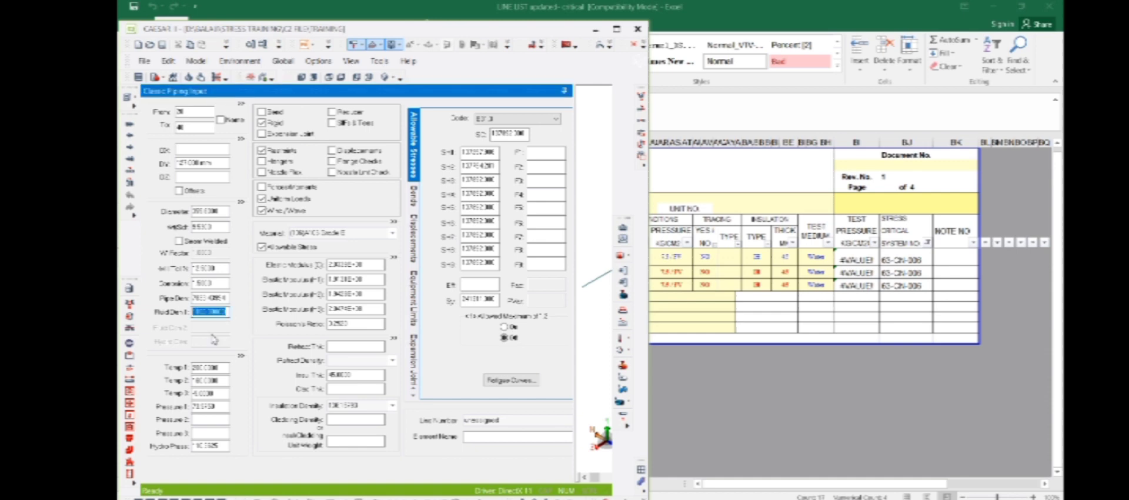
click(221, 369)
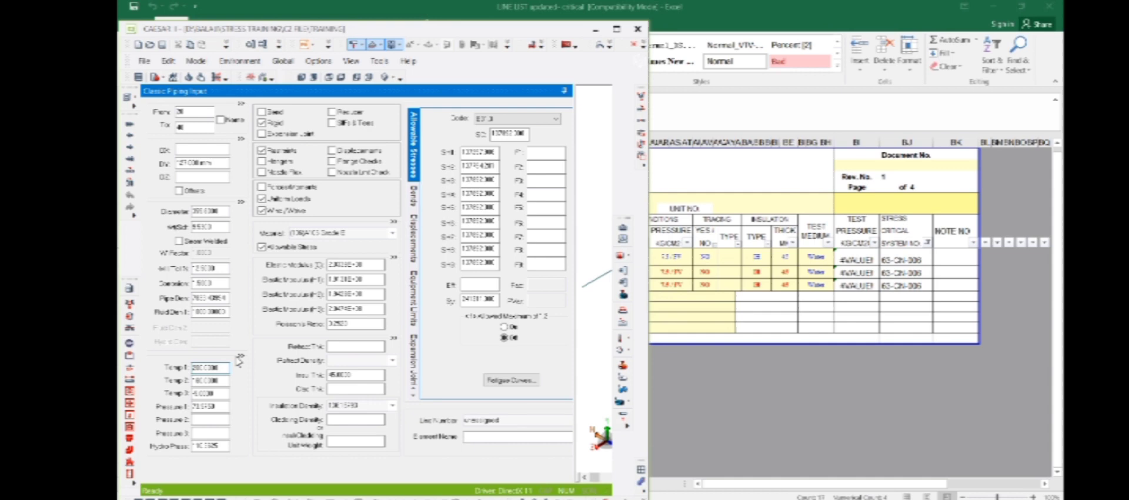
click(241, 358)
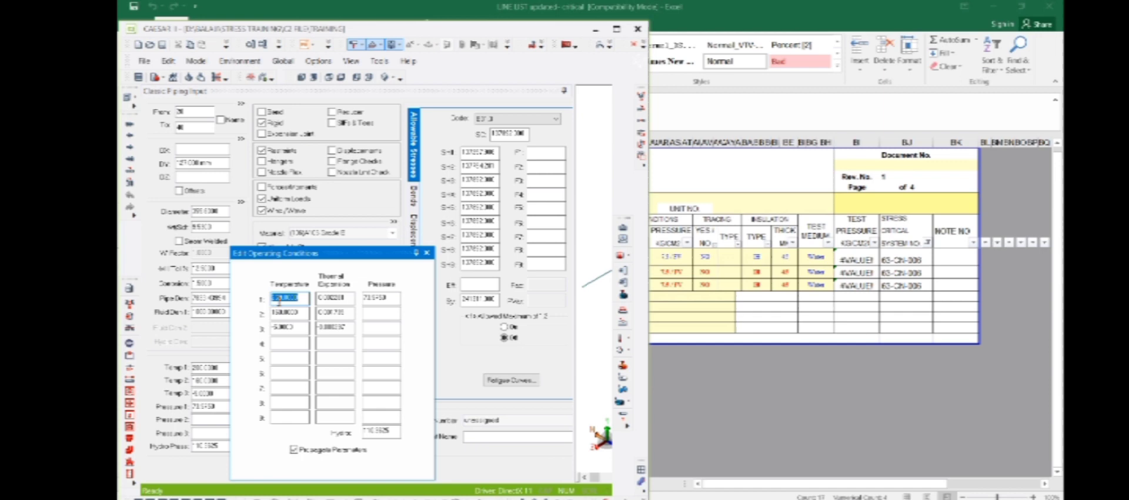
double_click(399, 429)
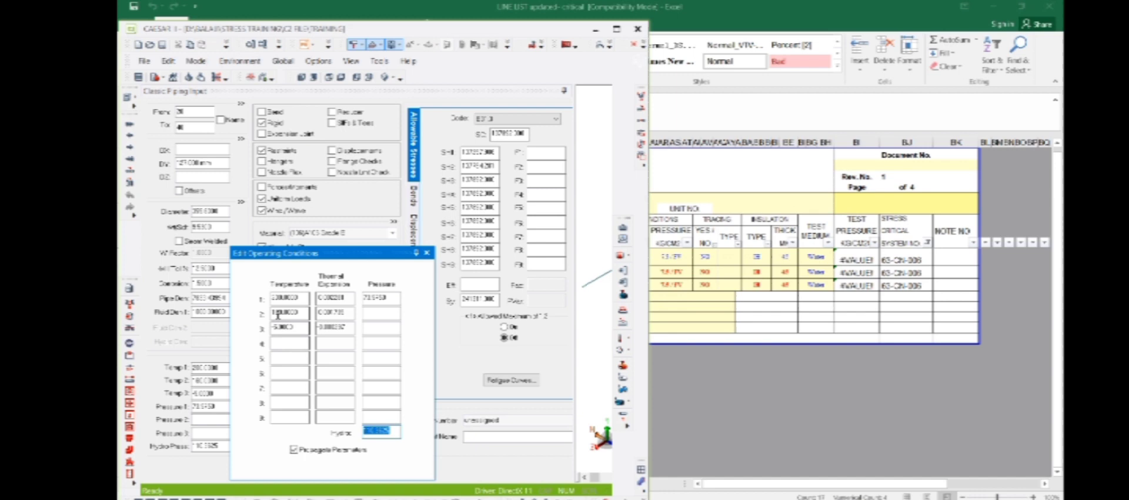
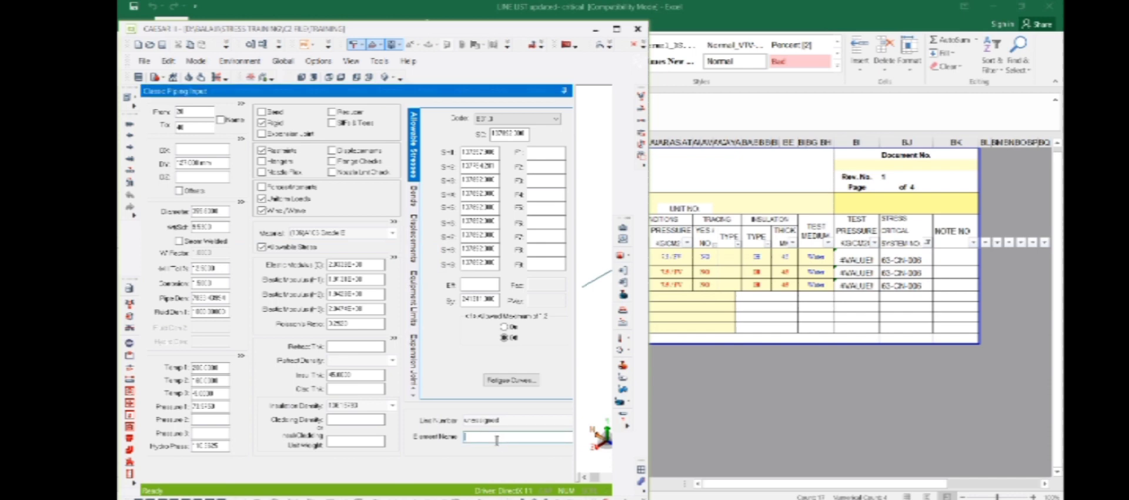
Step: Look up the isometric number in the isometric's title block and enter SL-141101 as the element's line number in CAESAR II
double_click(503, 419)
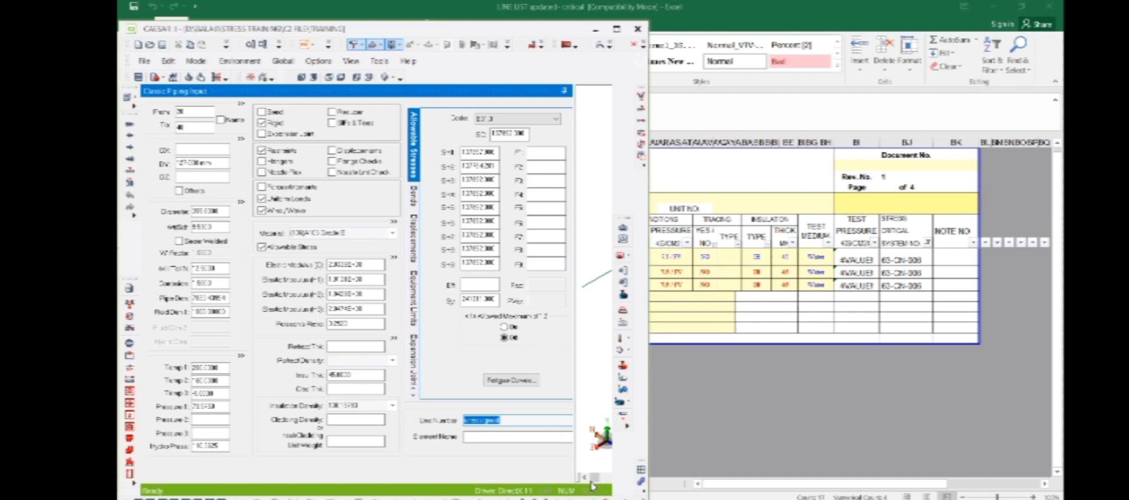
key(alt+Tab)
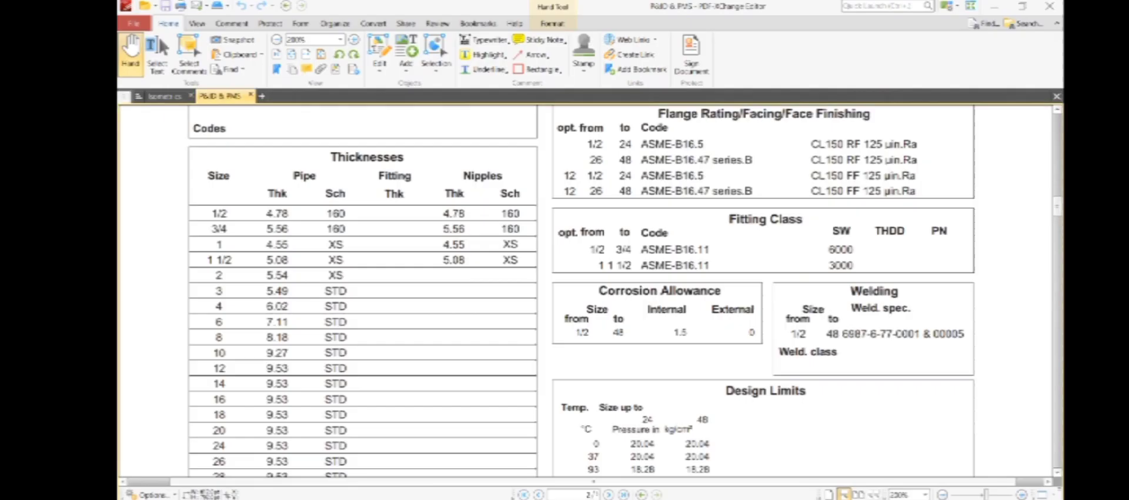
click(166, 97)
scroll(697, 347, down, 3)
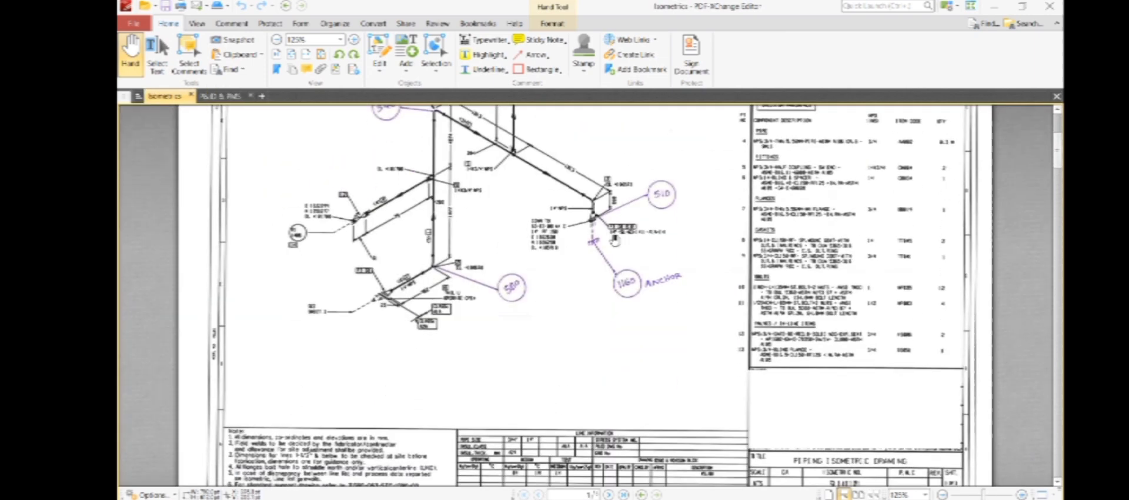
ctrl+scroll(876, 427, up, 2)
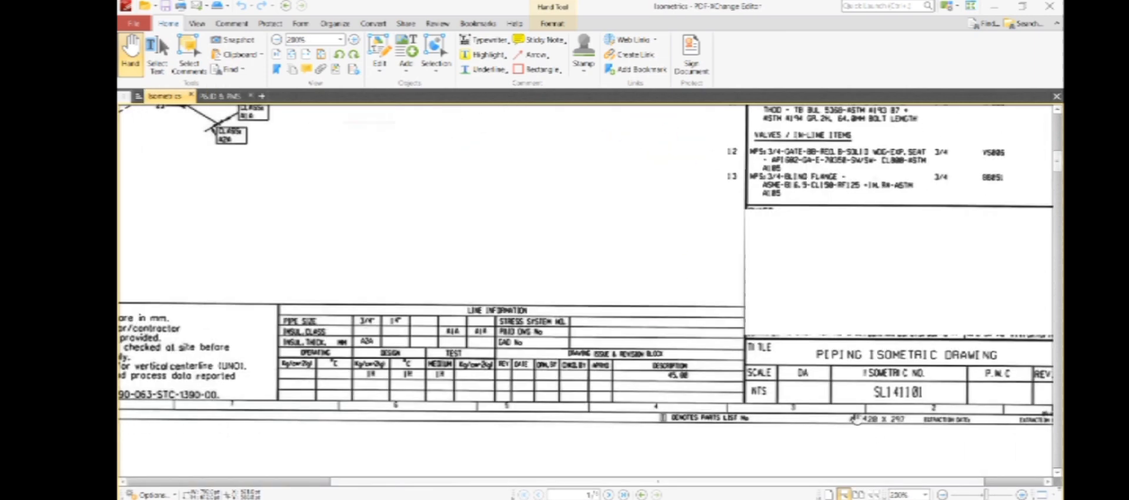
click(995, 6)
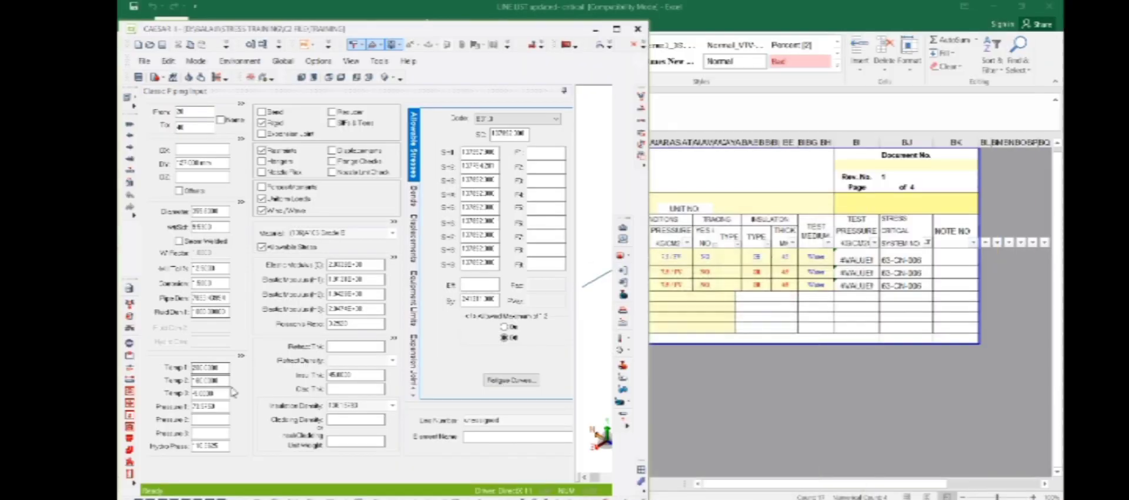
double_click(497, 418)
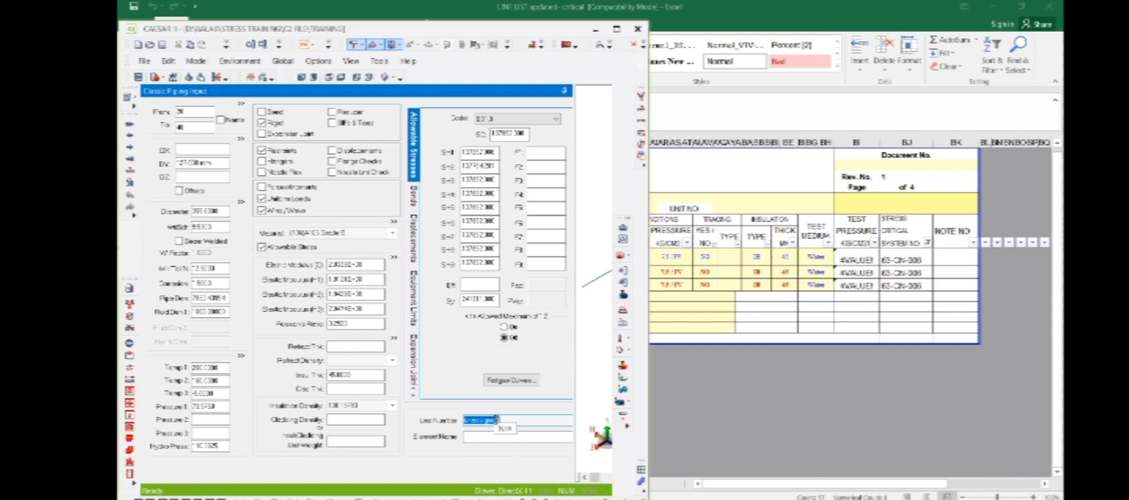
text(610)
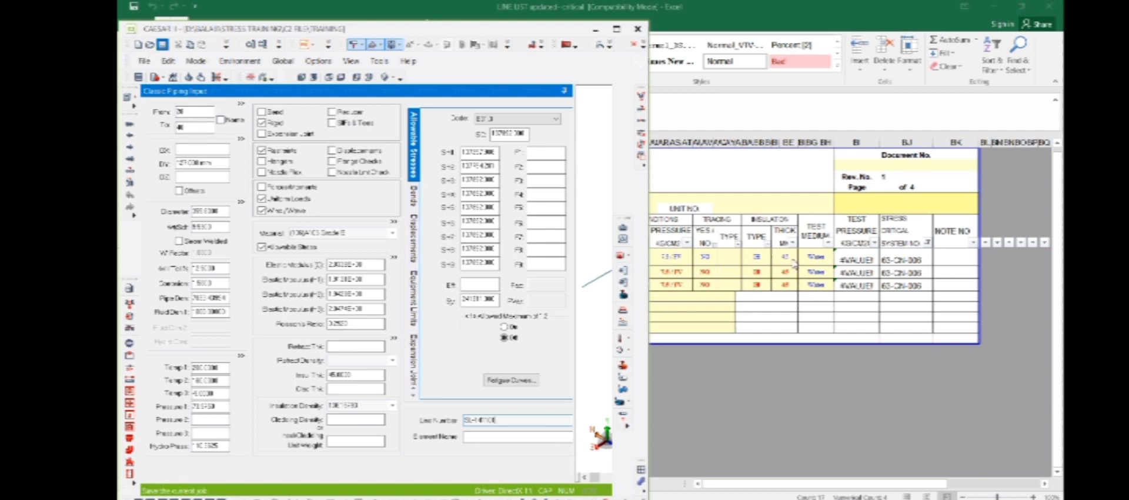
Step: Compare the isometric's line information with the line schedule in Excel and select the row for line SL-63-1411
click(794, 303)
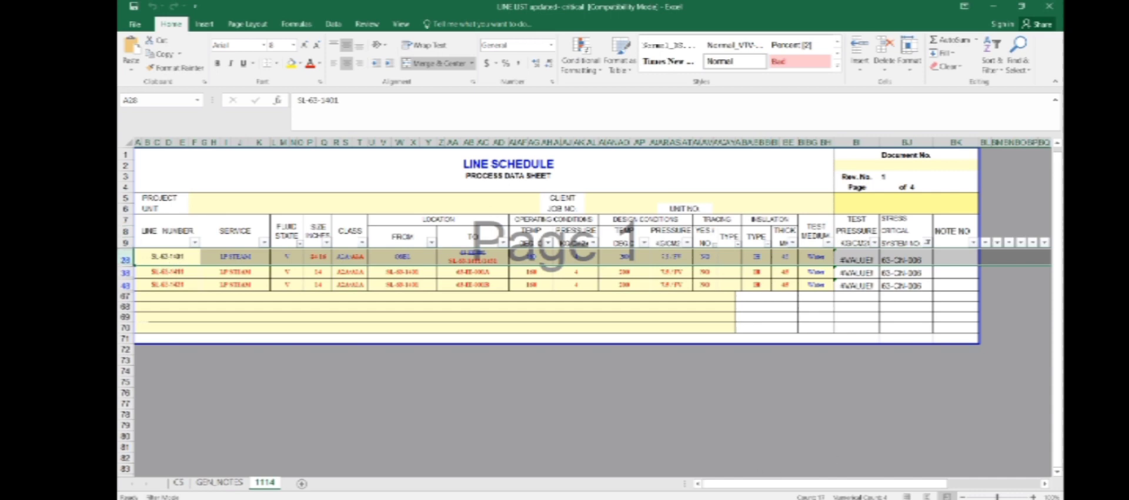
key(alt+Tab)
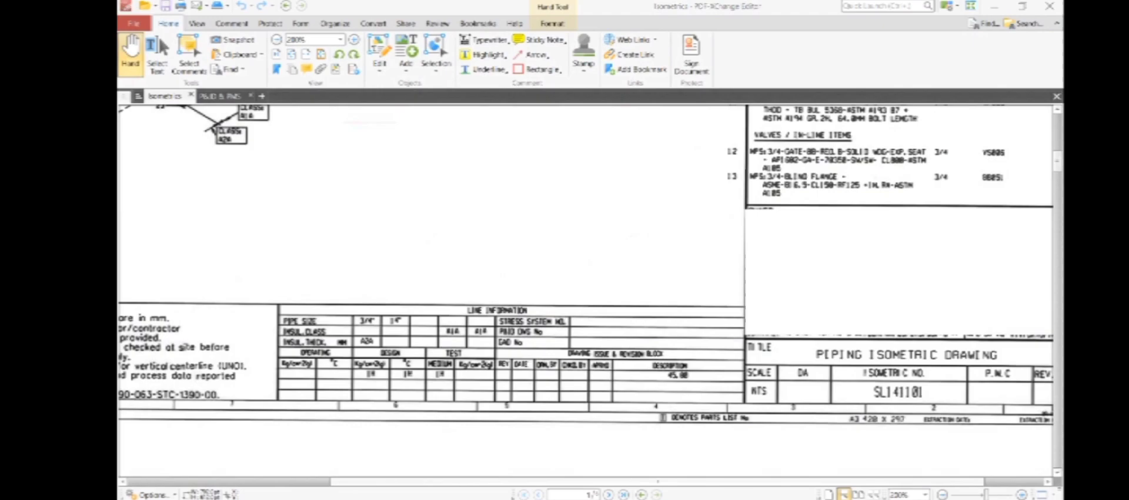
key(alt+Tab)
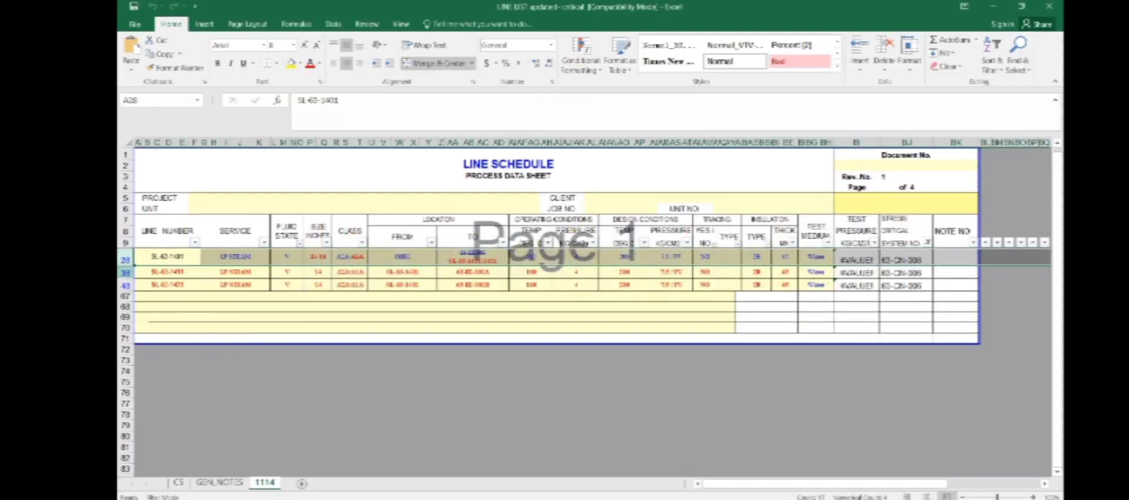
click(125, 271)
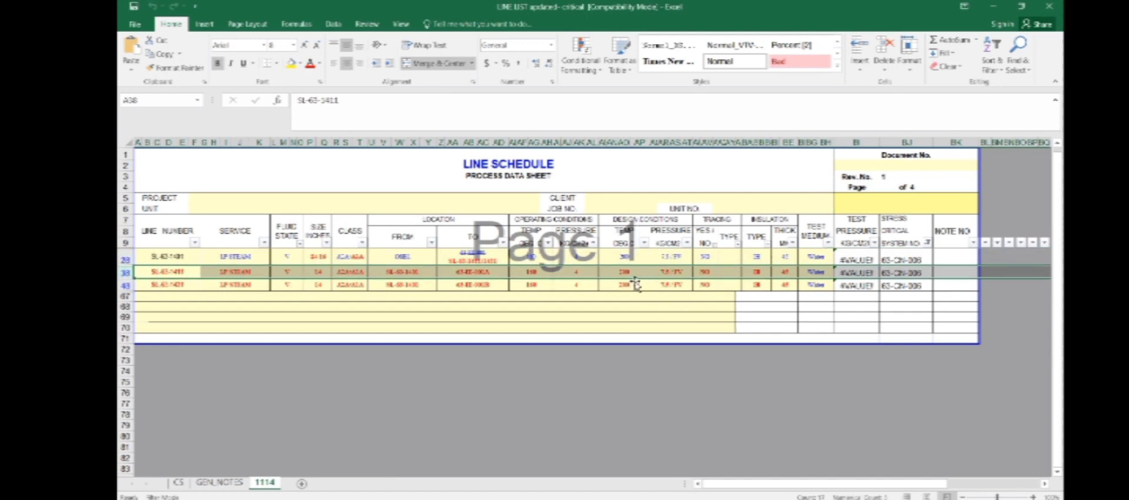
Step: Switch to CAESAR II, maximize its window and display the Temp 1 values by colour on the piping model
key(alt+Tab)
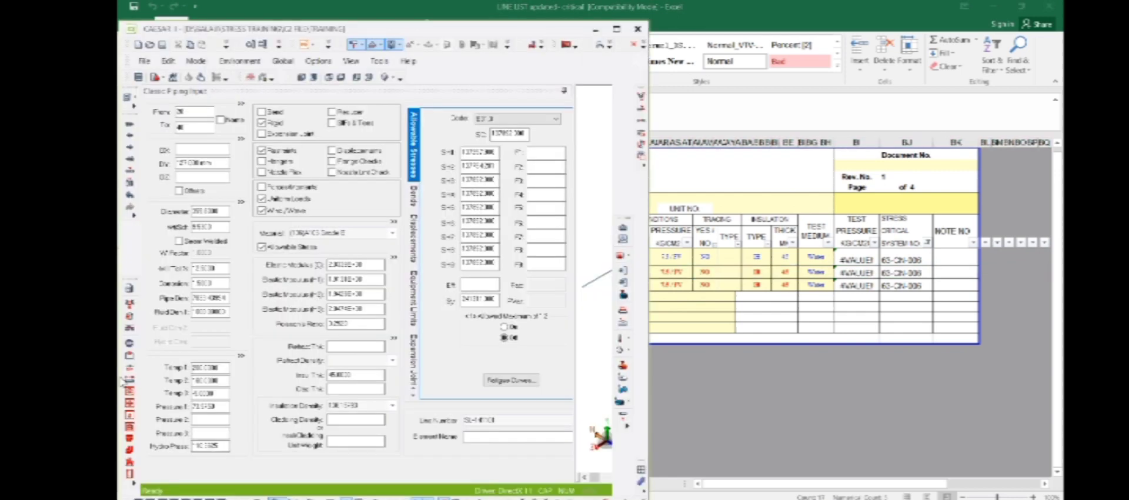
click(223, 368)
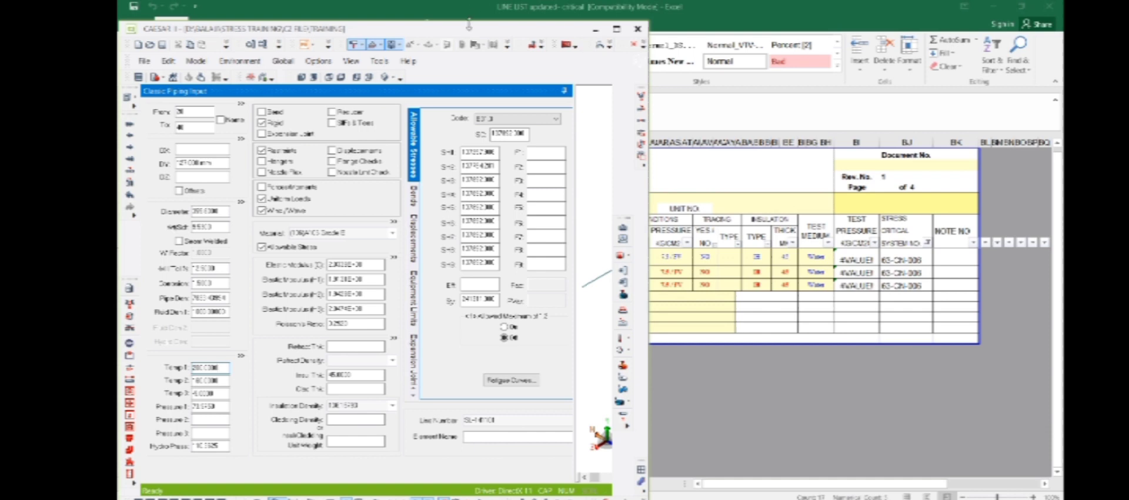
double_click(492, 25)
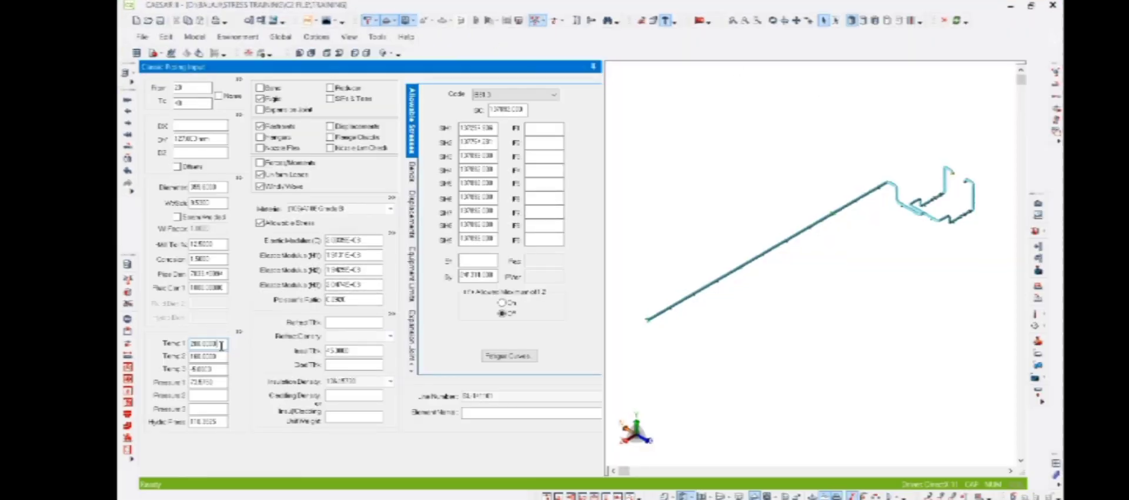
click(1034, 318)
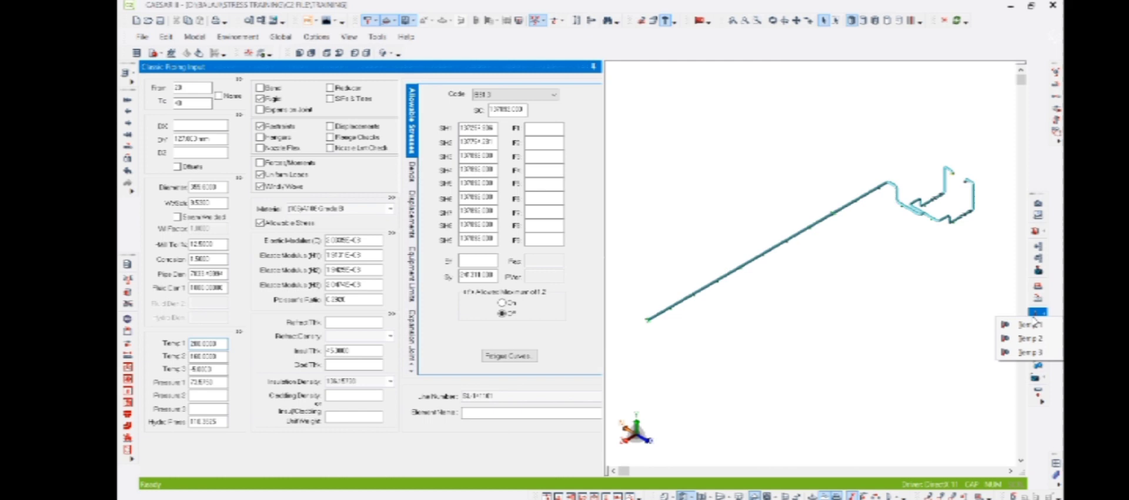
click(919, 353)
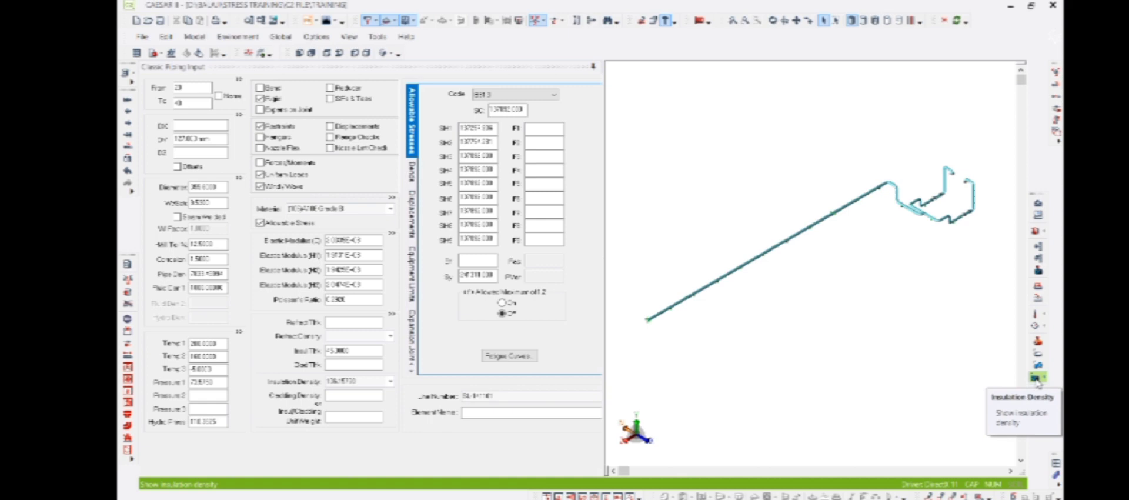
click(1037, 321)
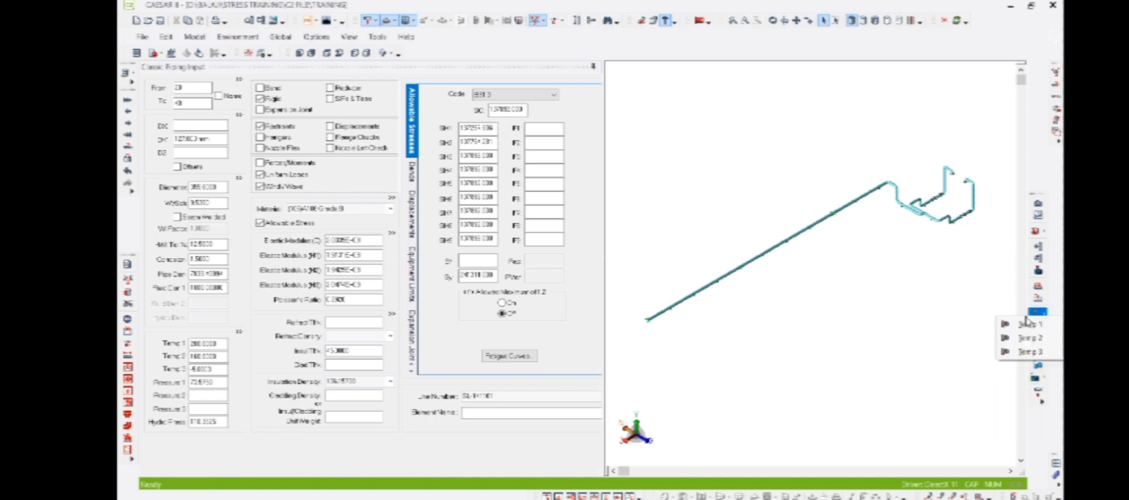
click(1007, 324)
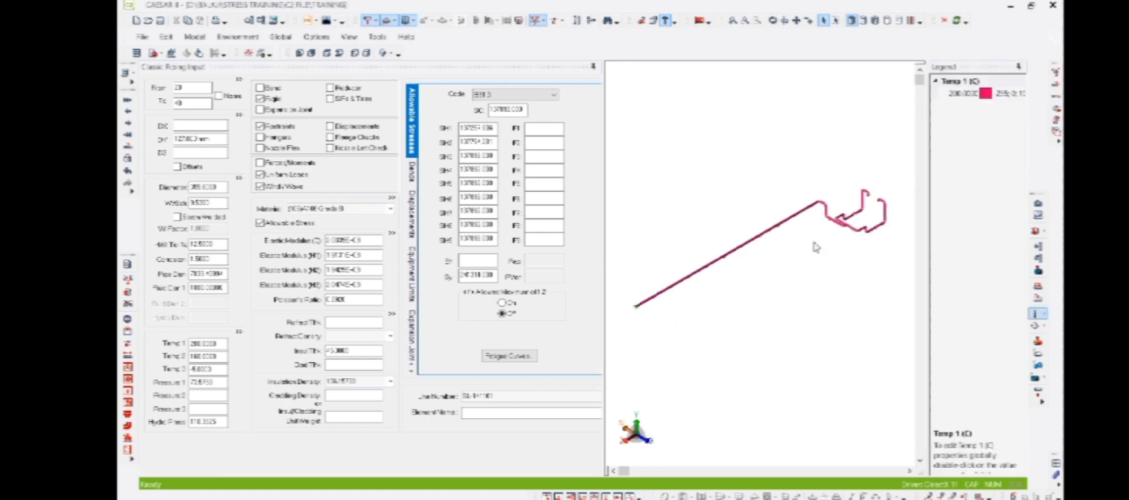
scroll(814, 247, up, 5)
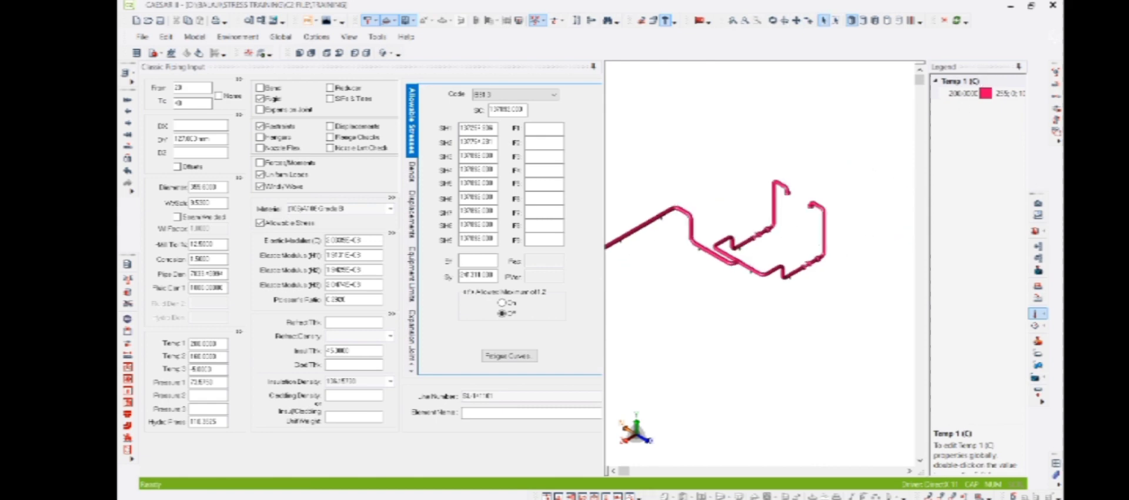
Step: Switch to the line list in Excel and examine the design temperatures of the three lines in rows 28, 38 and 48
mouse_move(752, 489)
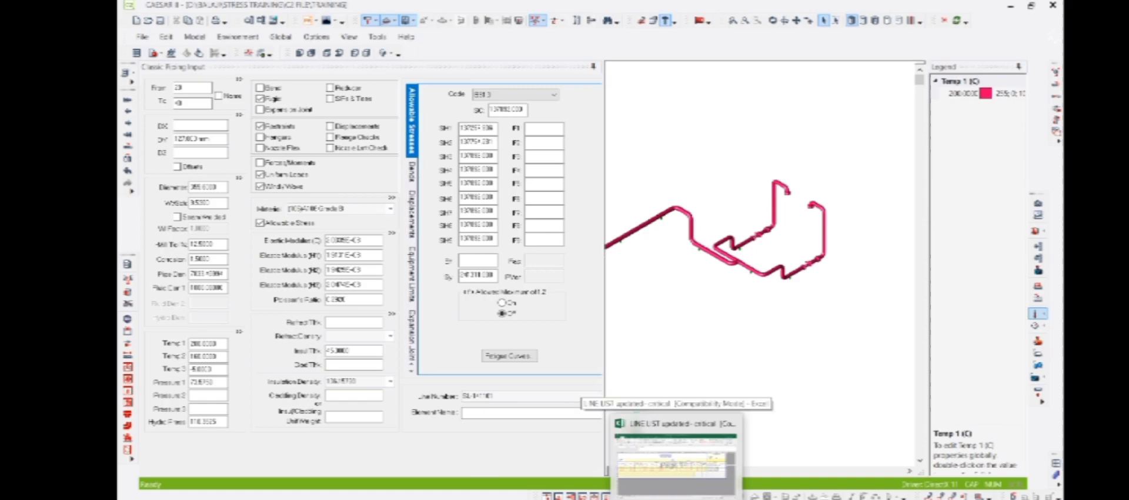
click(730, 465)
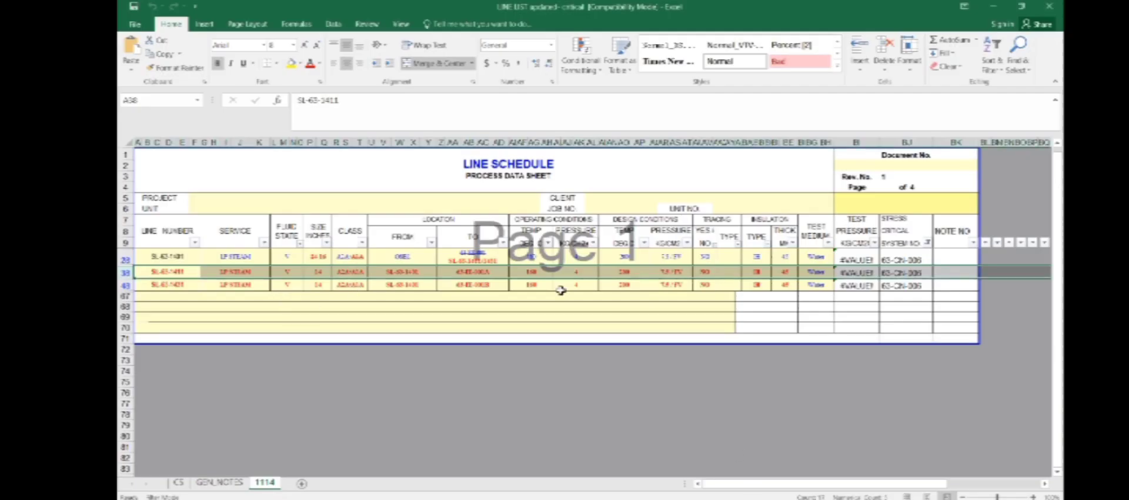
drag(607, 256, 605, 284)
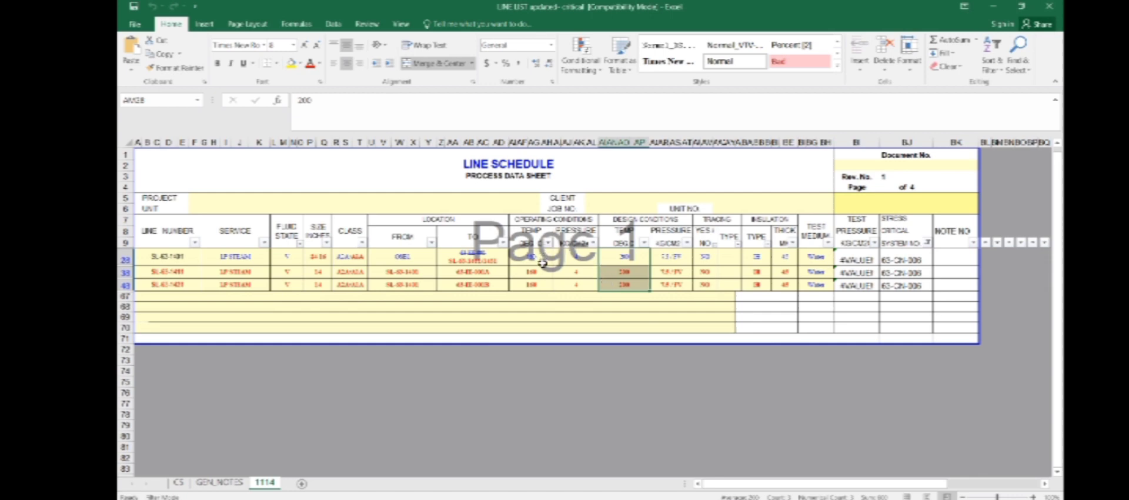
ctrl+scroll(542, 261, up, 7)
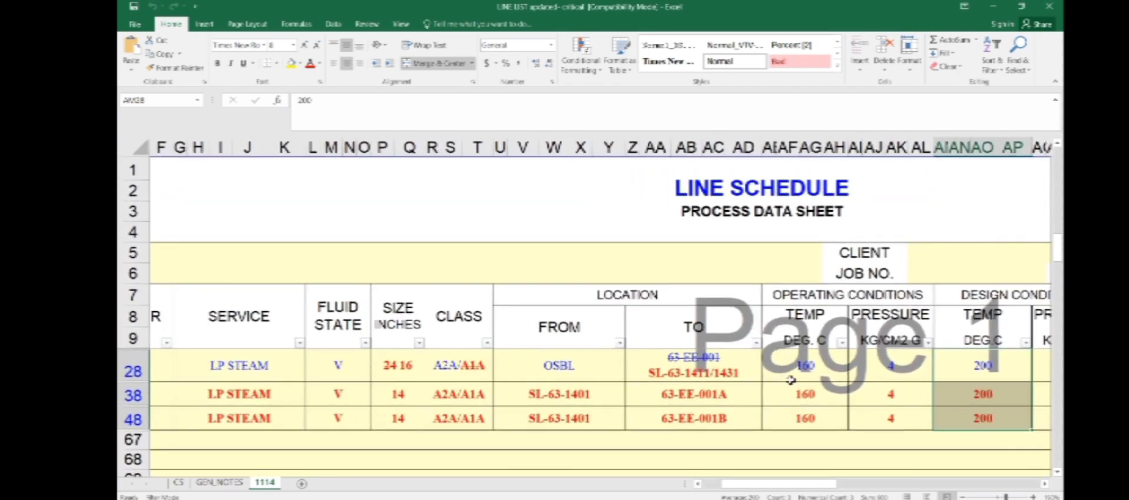
Step: Switch from the line list to CAESAR II and display the Temp 2 values by colour on the whole piping model
ctrl+scroll(451, 321, down, 2)
ctrl+scroll(451, 321, down, 2)
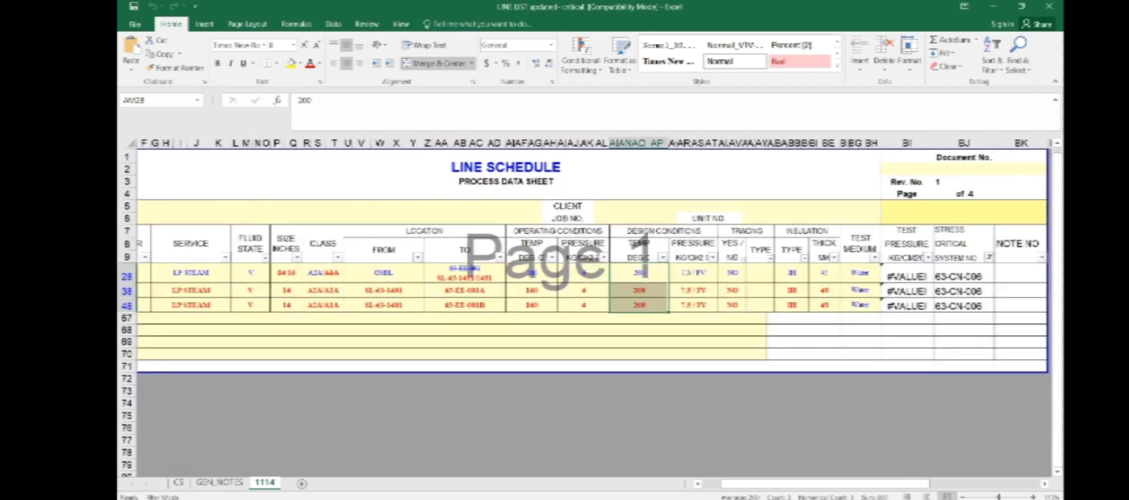
key(alt+Tab)
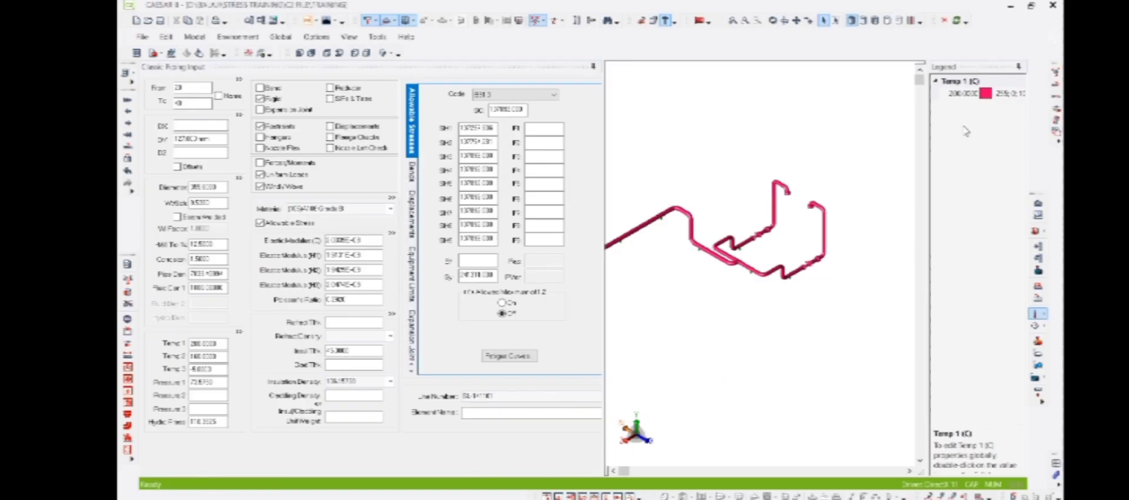
click(1035, 316)
click(1036, 316)
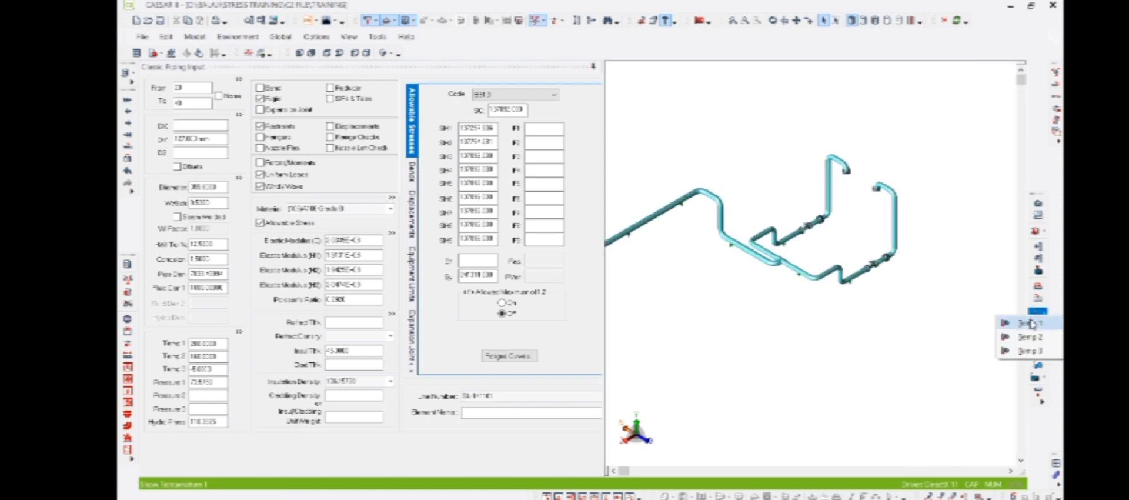
click(1030, 343)
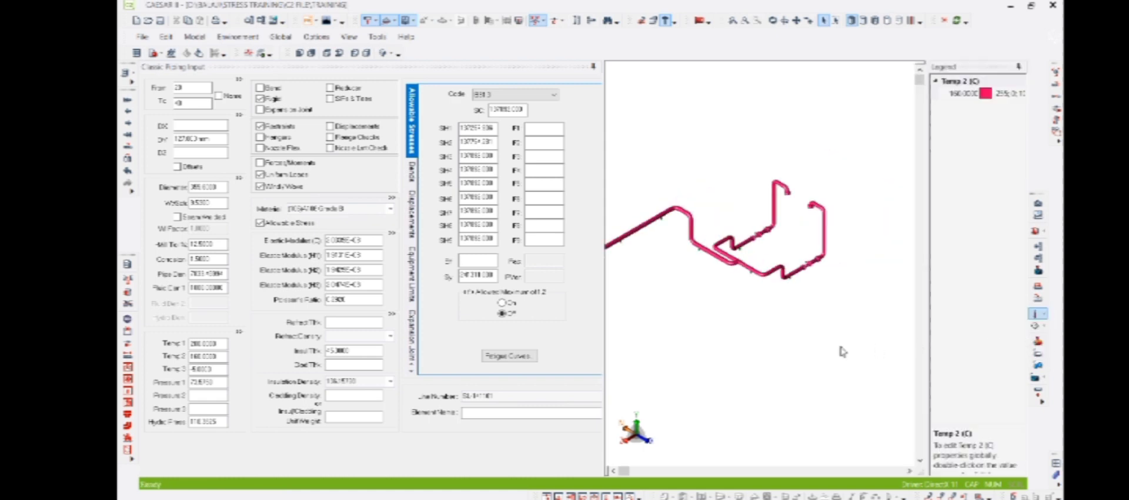
scroll(761, 282, down, 5)
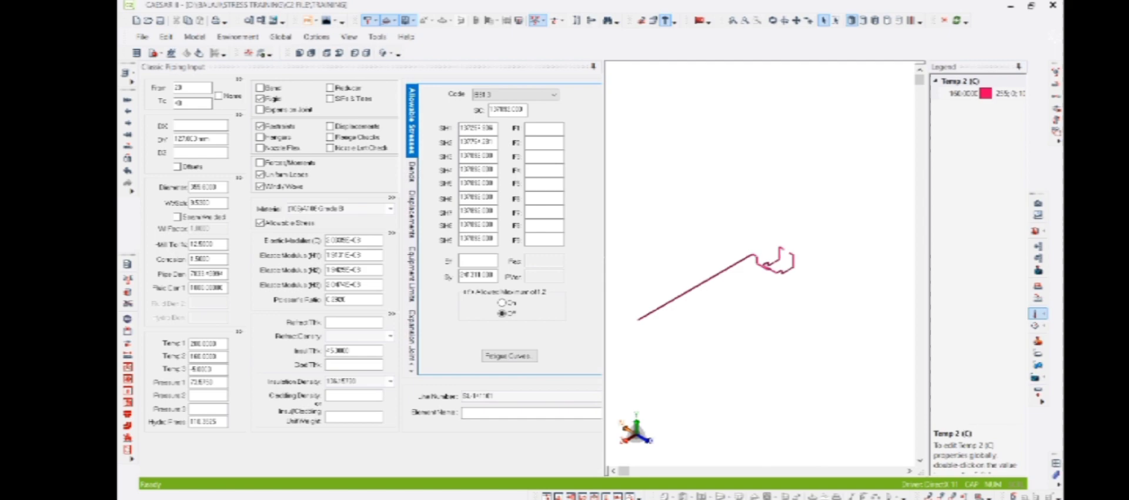
Step: Switch to the line list in Excel and examine the operating and design conditions of the three LP steam lines
key(alt+Tab)
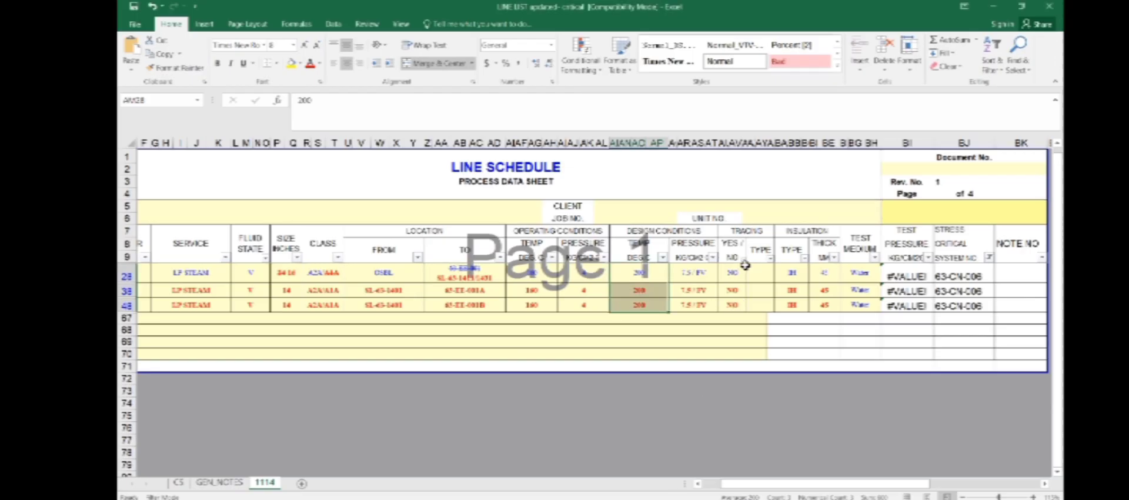
ctrl+scroll(680, 233, up, 3)
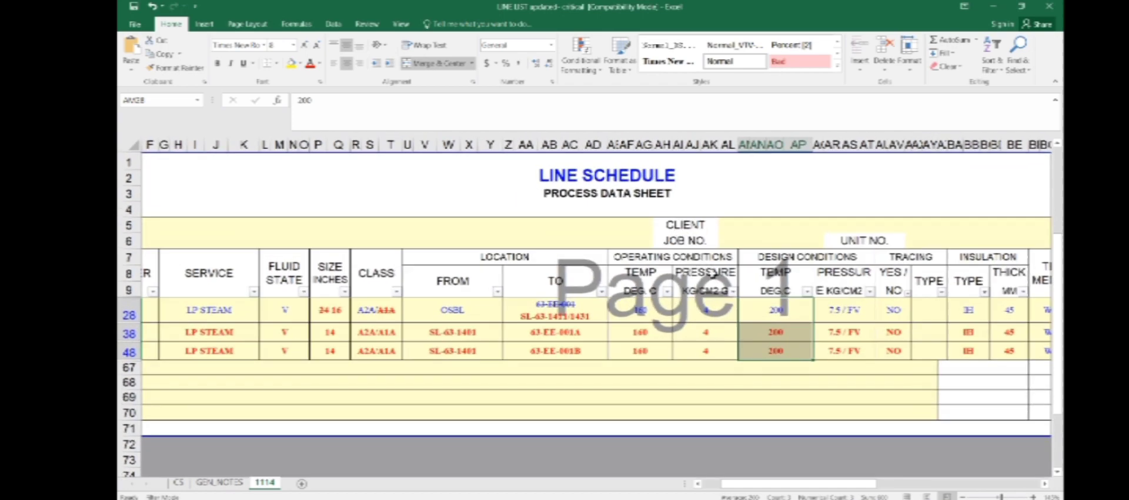
scroll(762, 309, right, 2)
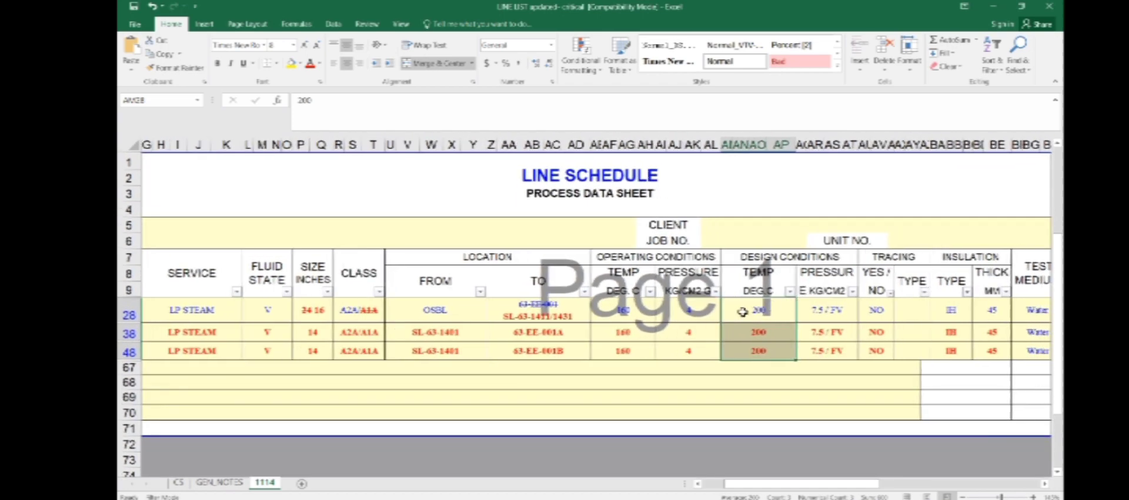
scroll(743, 311, right, 1)
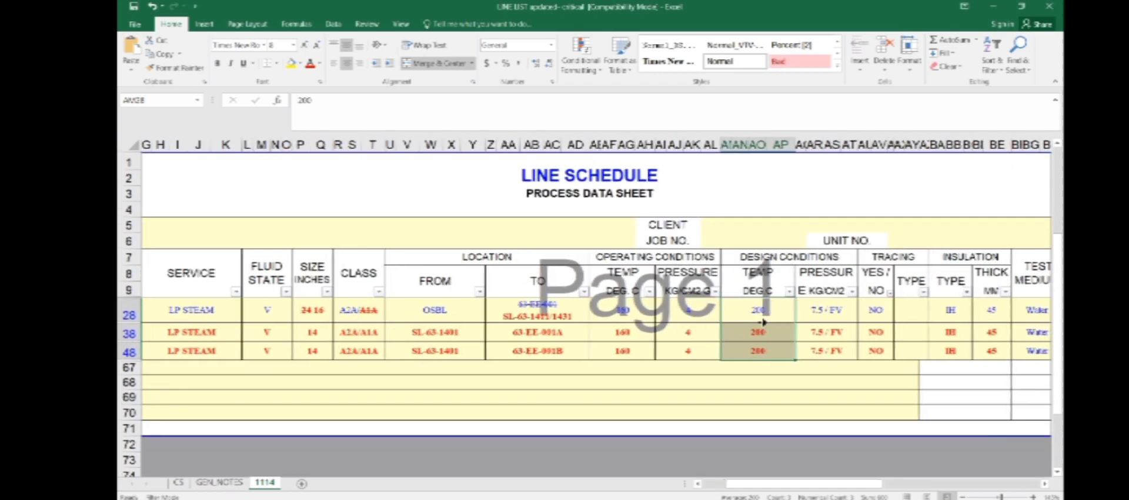
click(804, 369)
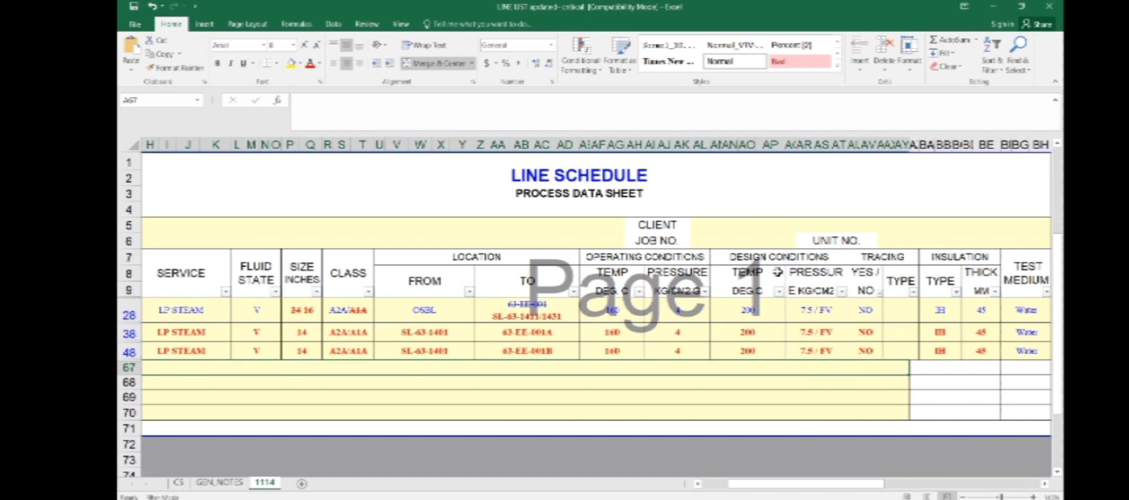
ctrl+scroll(641, 310, down, 1)
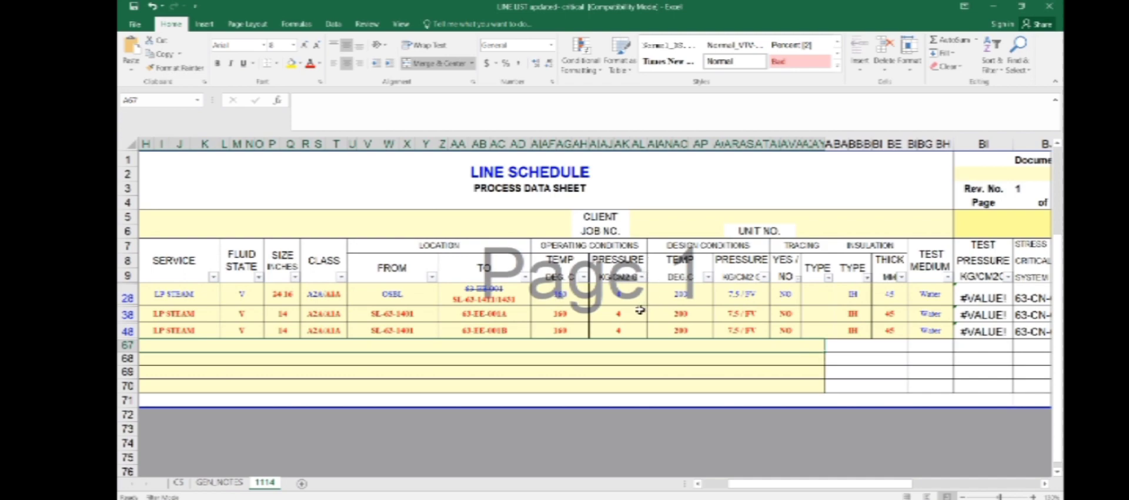
ctrl+scroll(504, 325, down, 1)
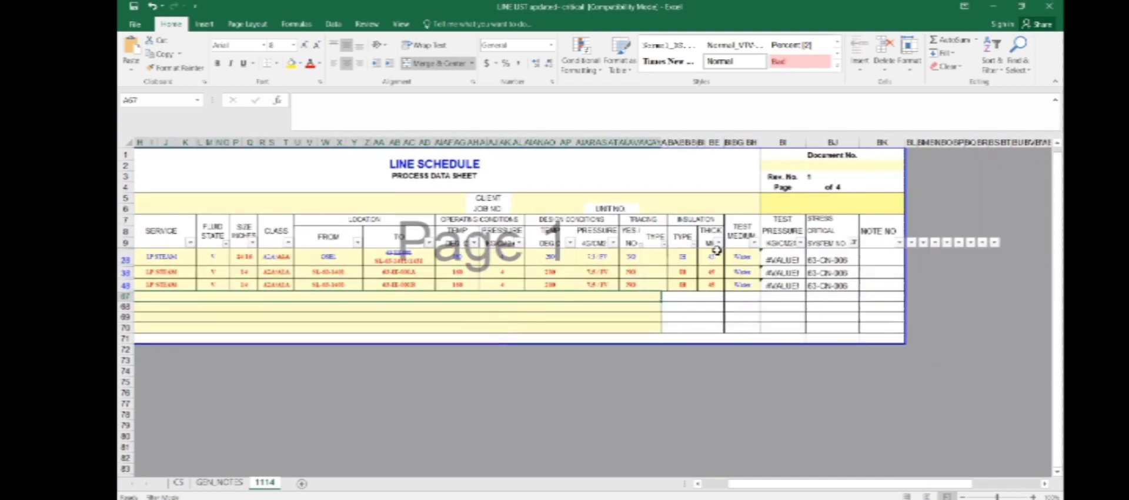
ctrl+scroll(744, 249, up, 2)
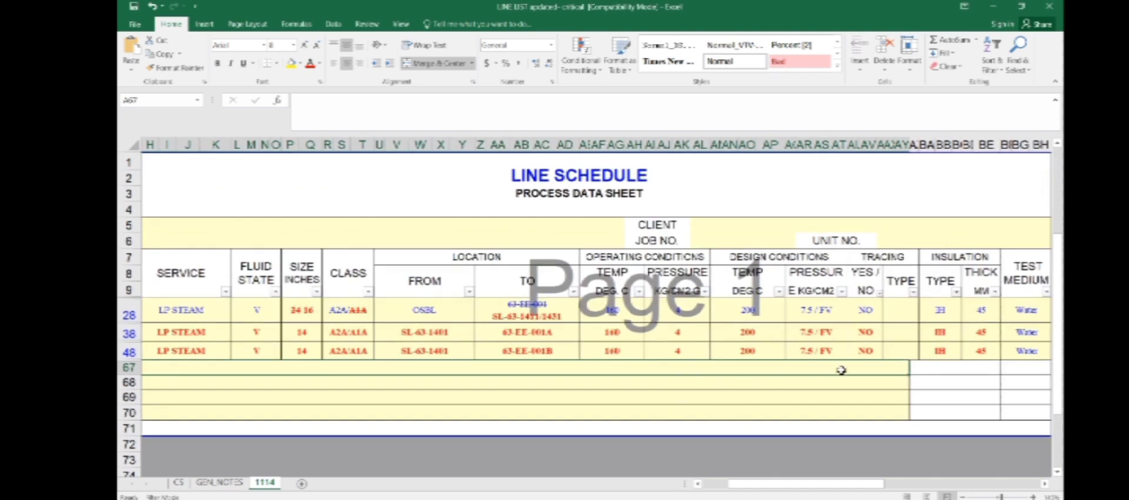
Step: Switch to CAESAR II and display the Temp 3 values by colour on the piping model
key(alt+Tab)
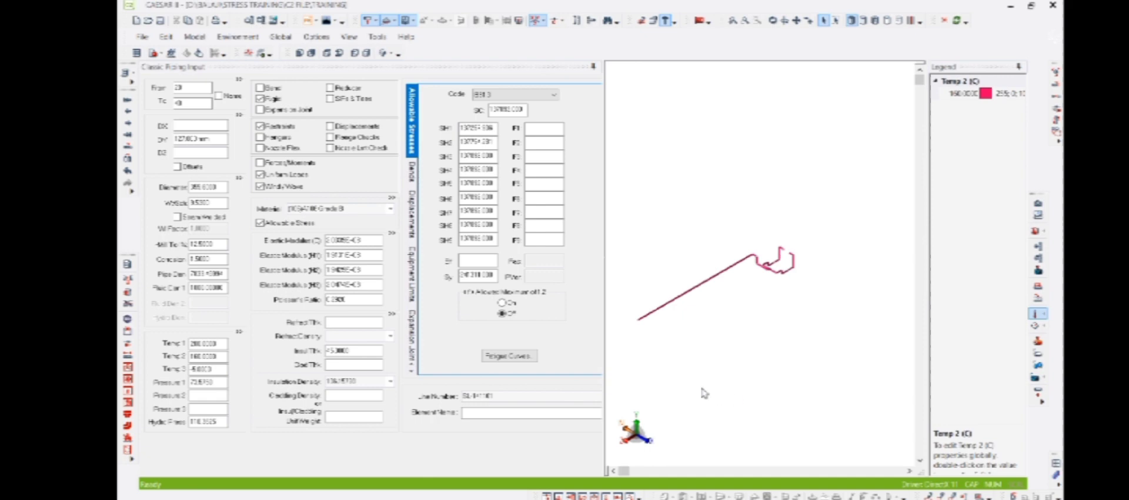
click(1036, 315)
click(1042, 316)
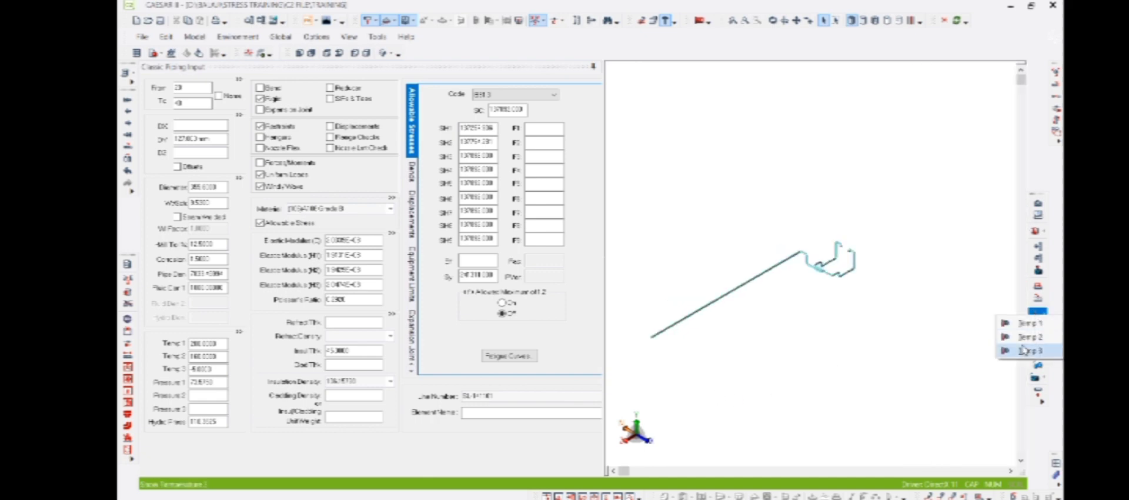
click(1030, 347)
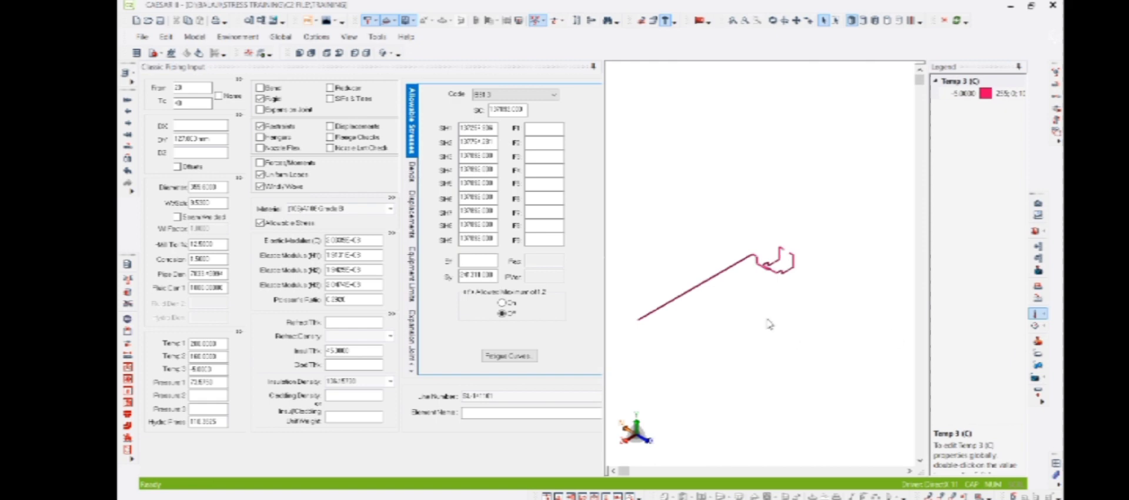
Step: Turn off the temperature display and show the Pressure 1 values by colour on the piping model
click(1036, 316)
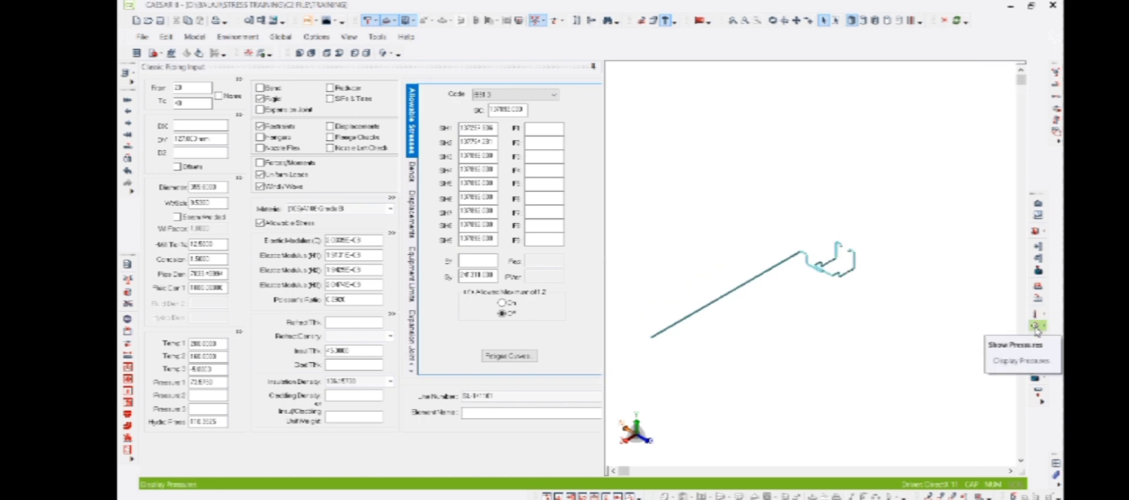
click(1035, 327)
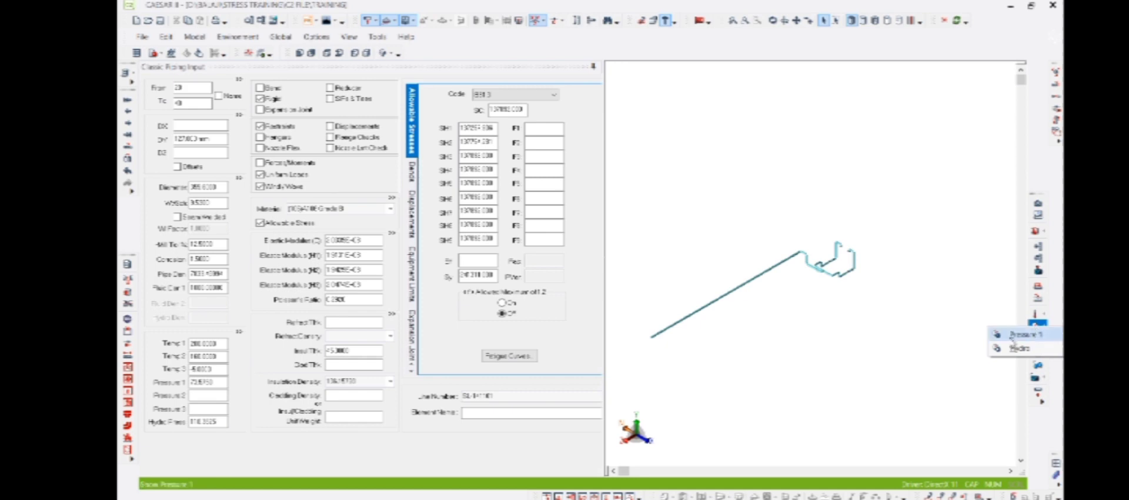
click(1023, 334)
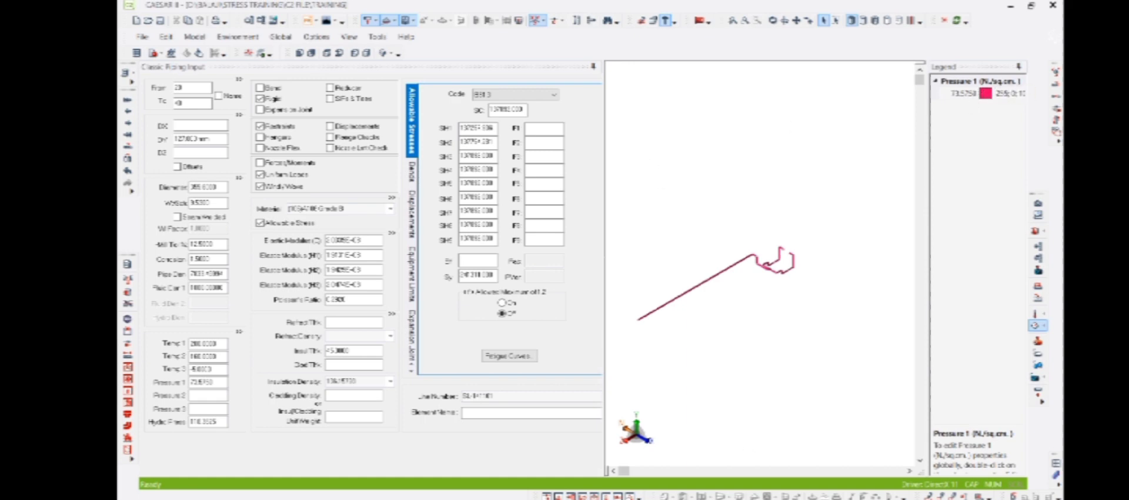
Step: Look up the design pressure in the Excel line list and convert it in Calculator by multiplying 7.5 by 9.81
key(alt+Tab)
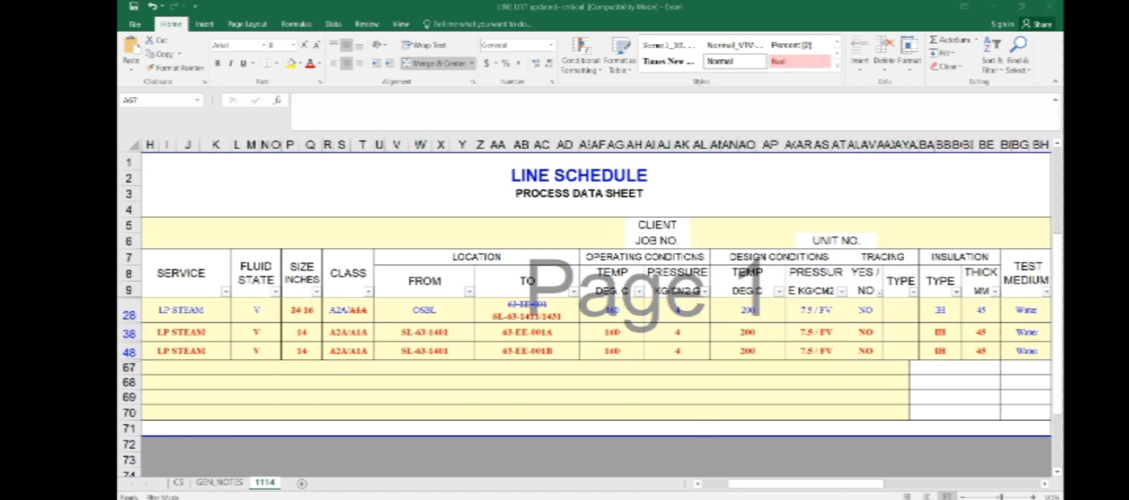
key(alt+Tab)
key(Escape)
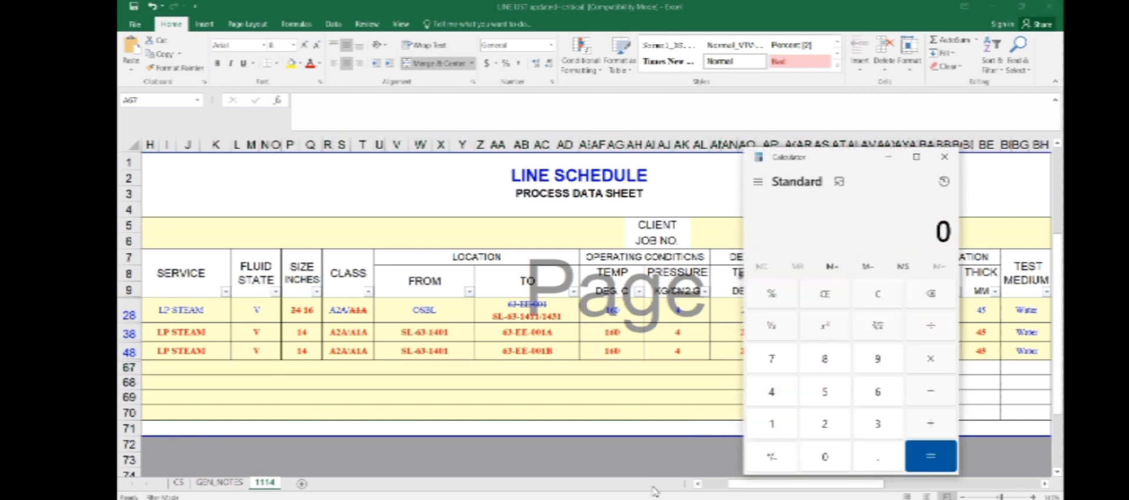
text(7.)
text(5)
text(.81)
key(Return)
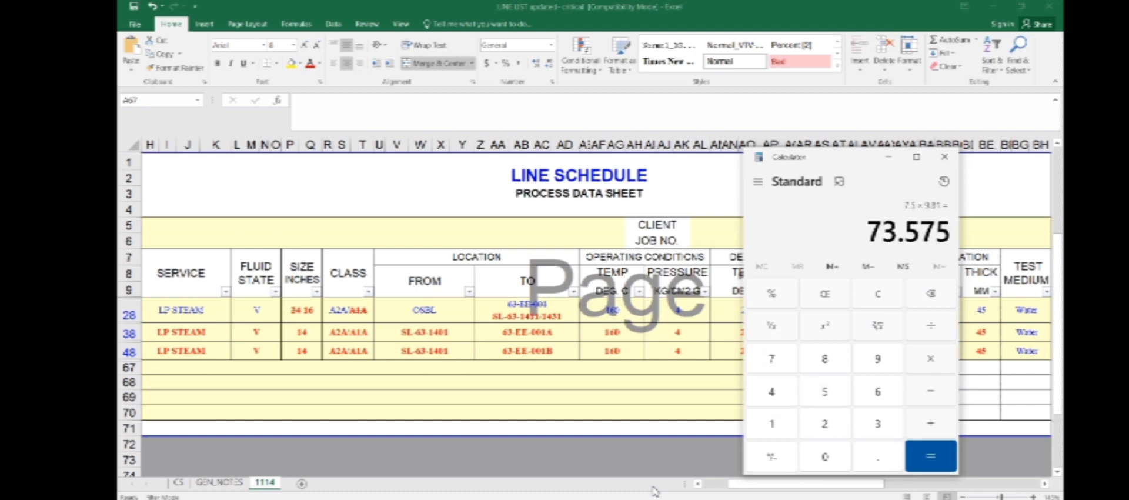
click(631, 388)
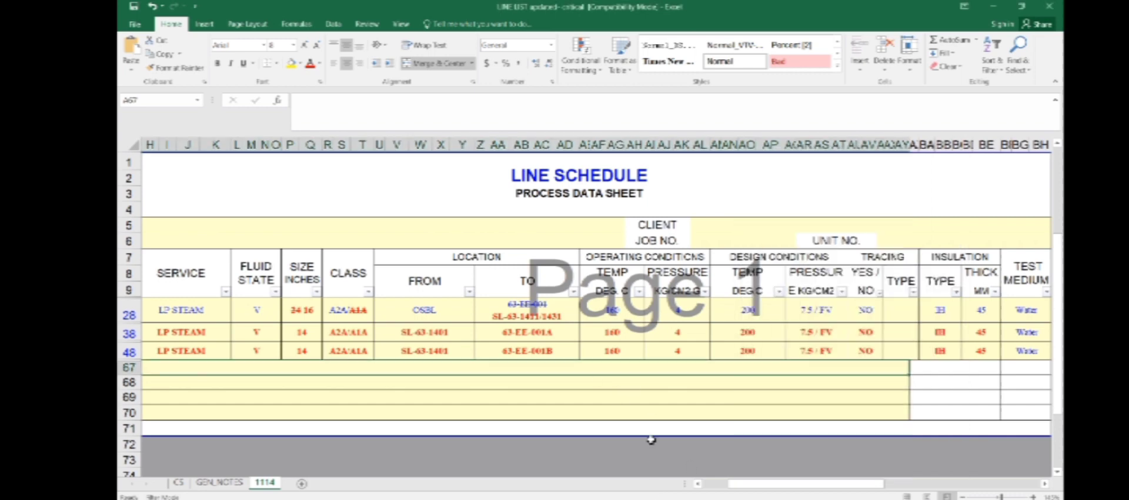
Step: Return to CAESAR II and replace the Pressure 1 display with the Hydro pressure values on the piping model
key(alt+Tab)
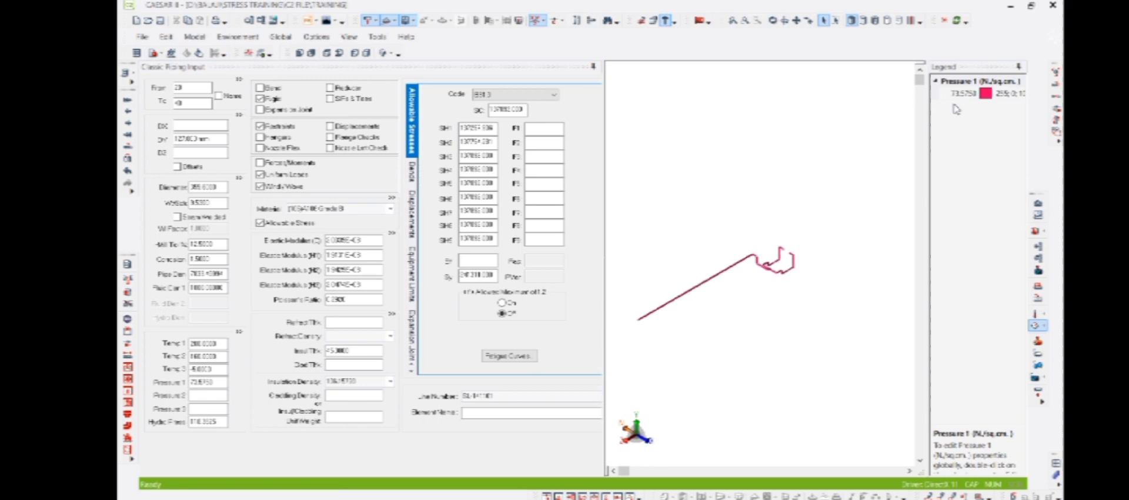
click(1037, 326)
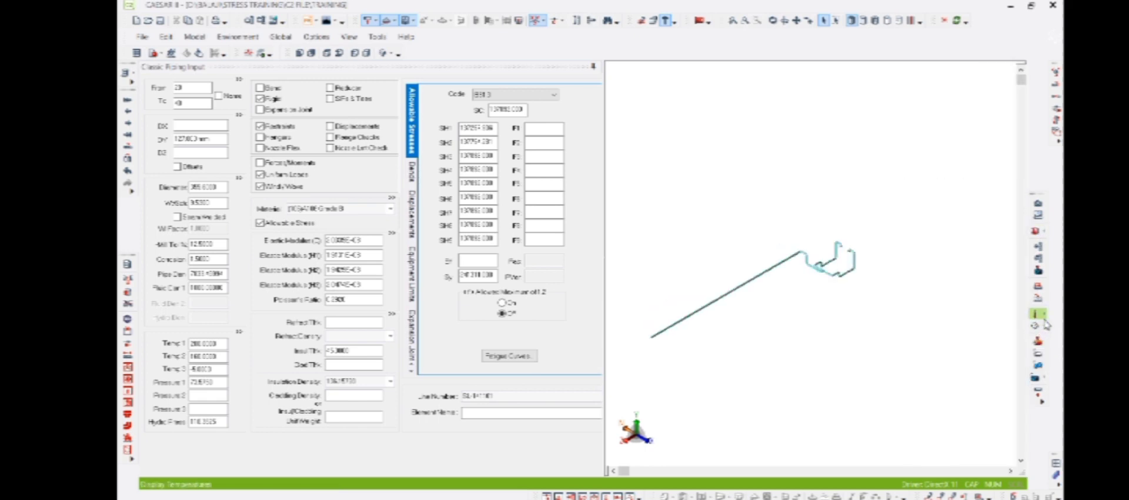
click(1047, 330)
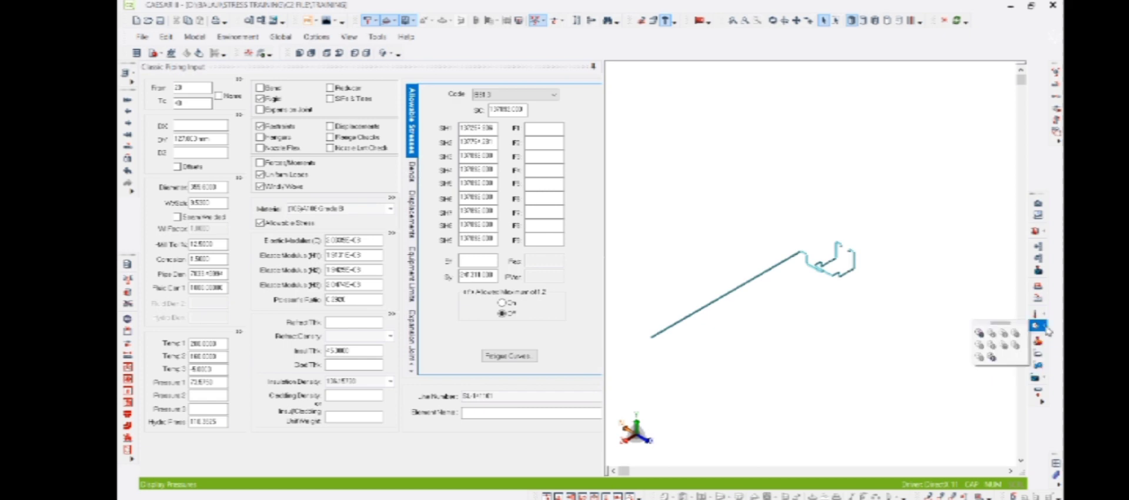
click(1047, 331)
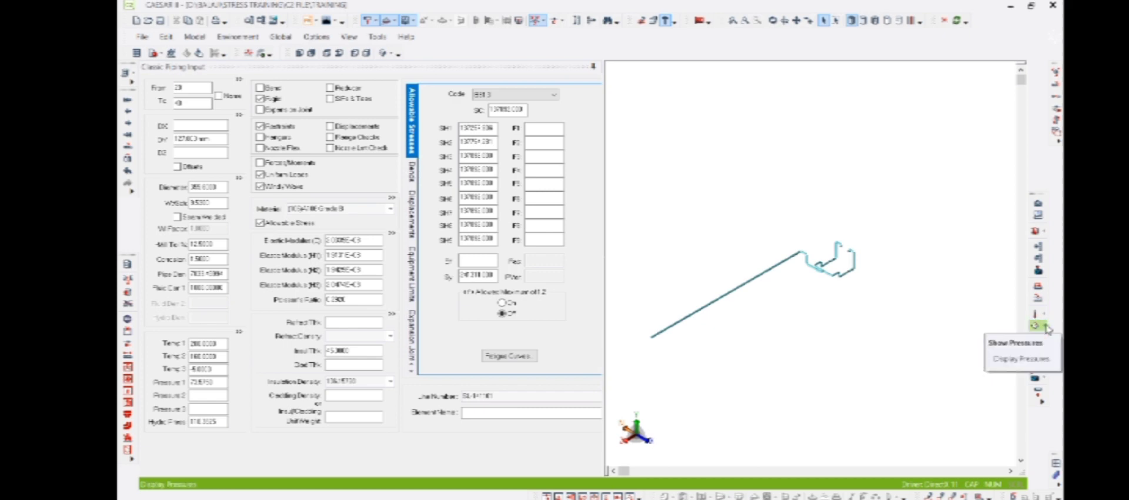
click(1048, 330)
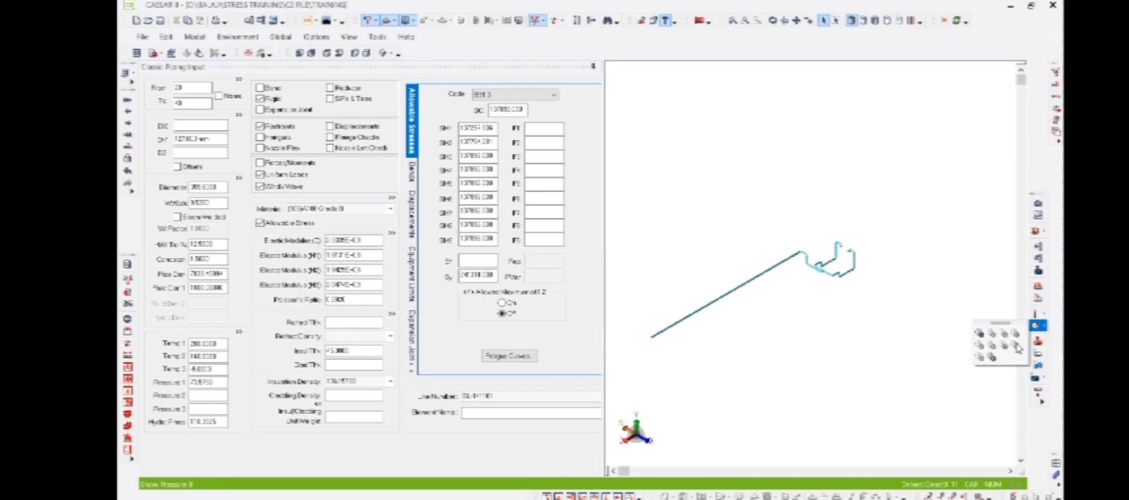
click(992, 360)
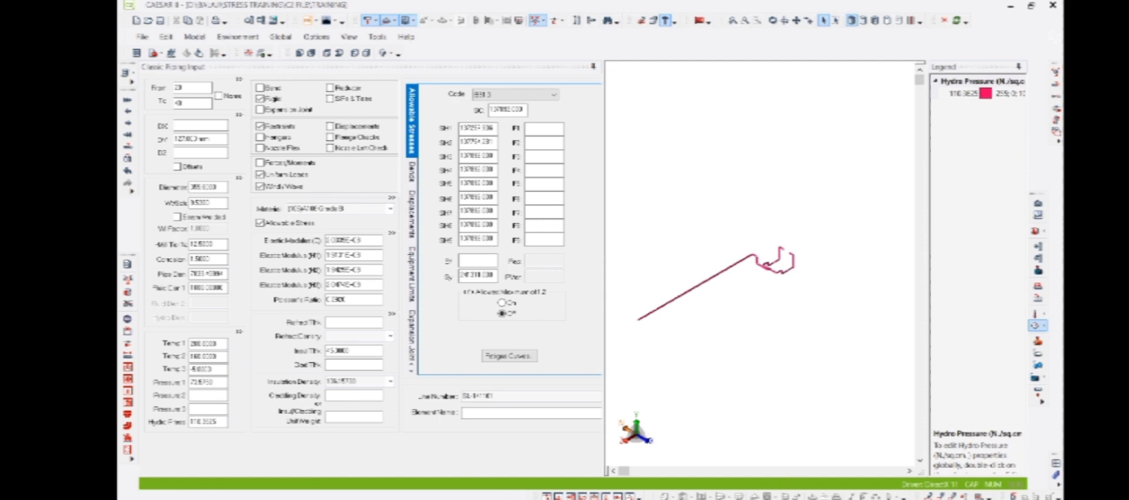
Step: Switch to Calculator and multiply the converted design pressure by 1.5 to check the hydro test pressure, then return to CAESAR II
key(alt+Tab)
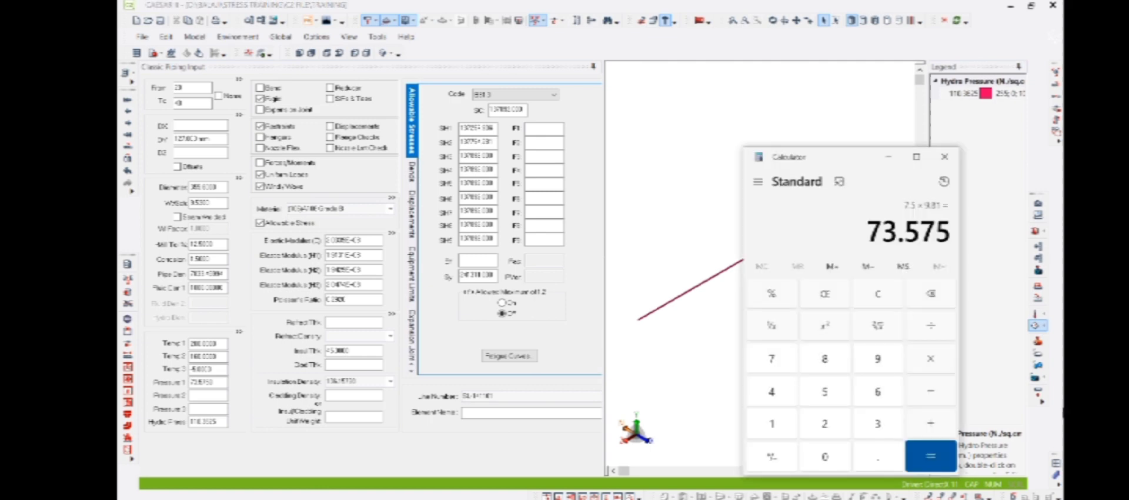
text(*1.5)
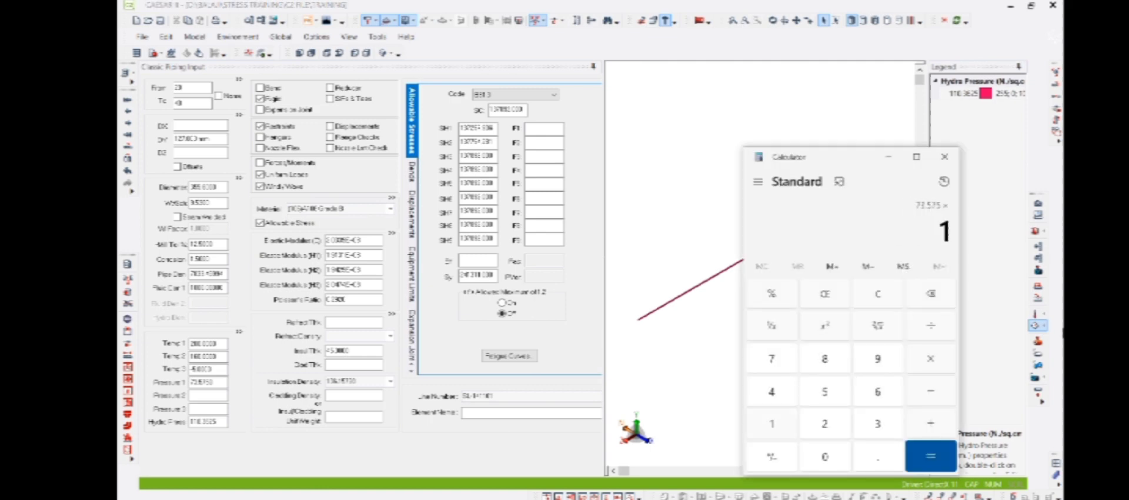
key(Return)
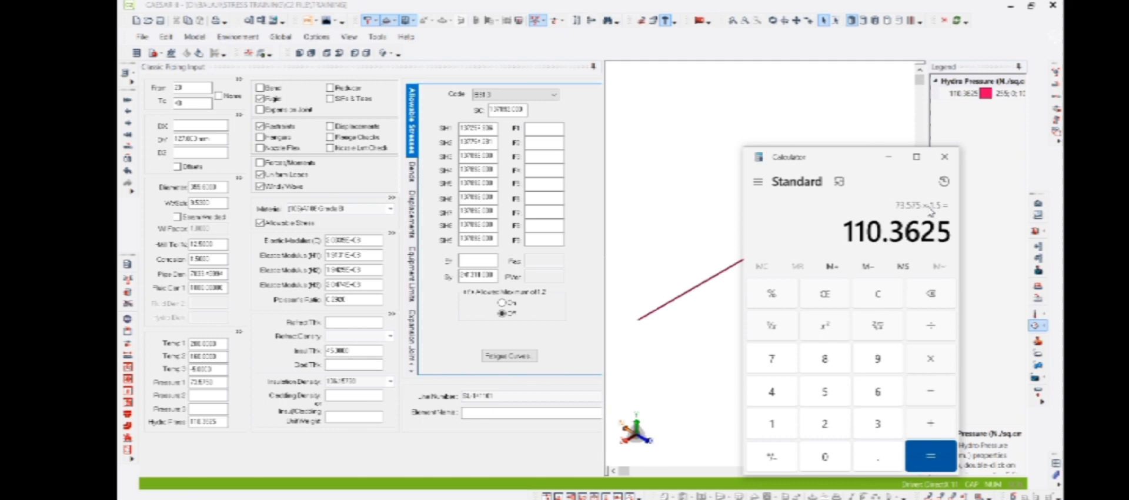
click(681, 170)
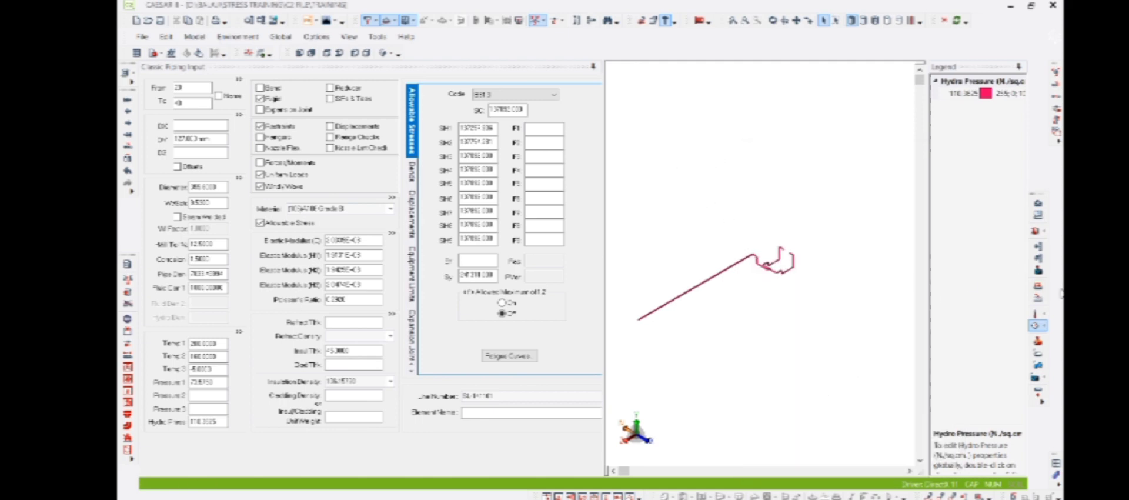
Step: Turn off the Hydro Pressure display and show the Insulation Density values by colour on the piping model
click(1037, 326)
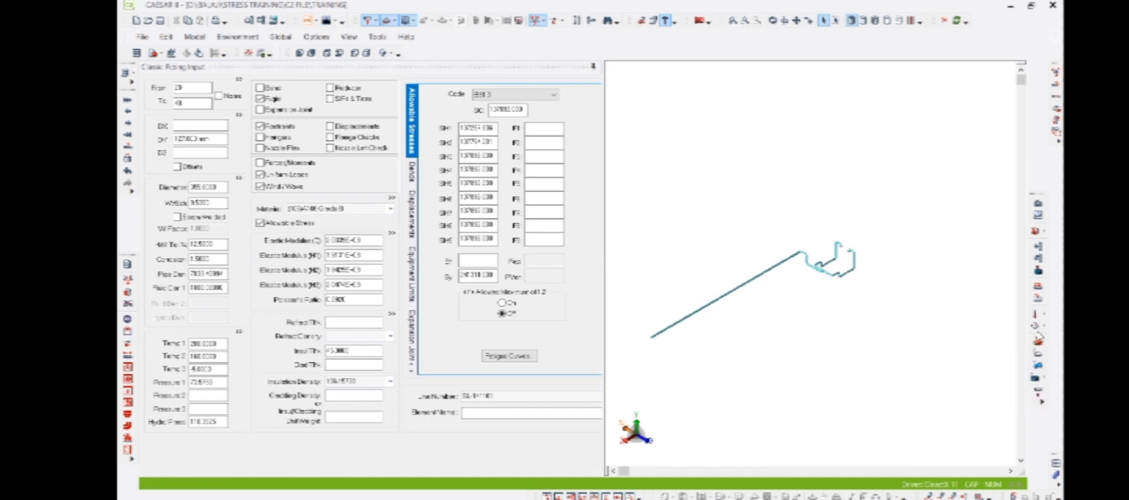
click(1047, 406)
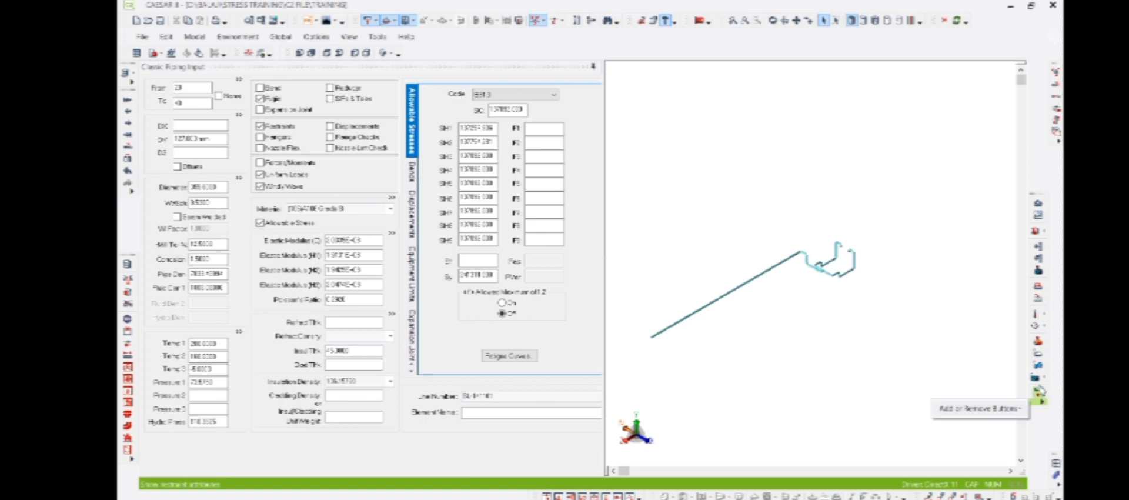
click(1038, 385)
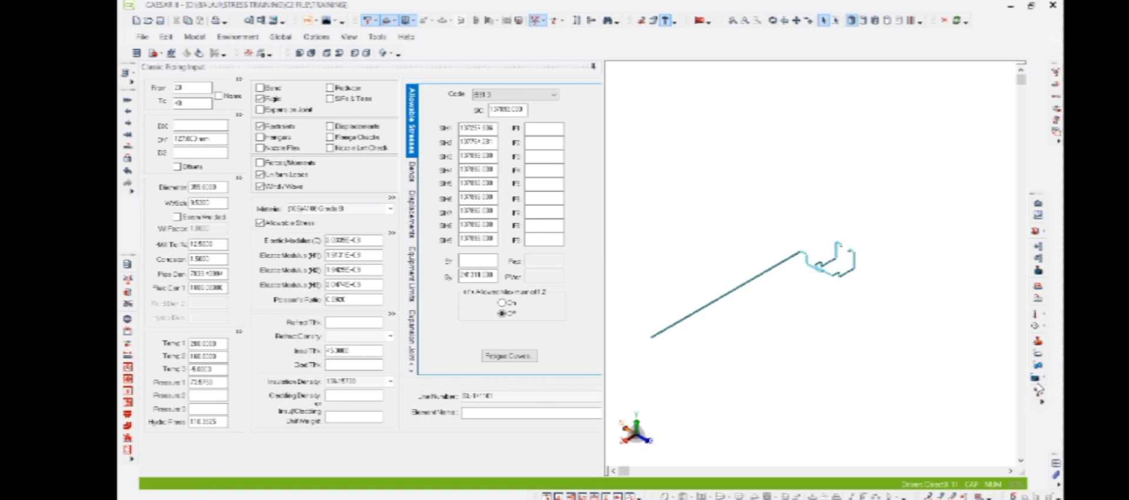
click(1036, 379)
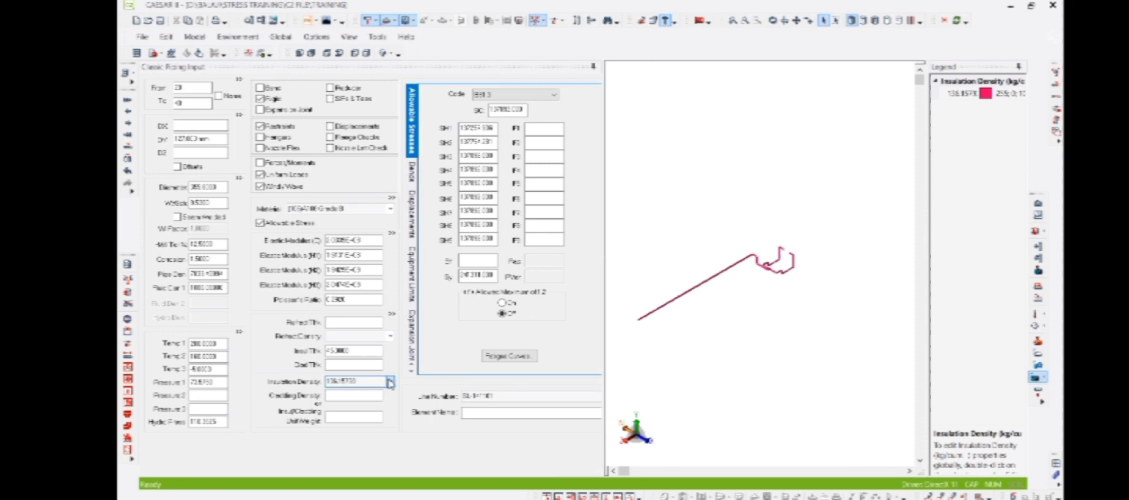
Step: Pick Mineral Wool as the insulation density for element 20–40
click(389, 382)
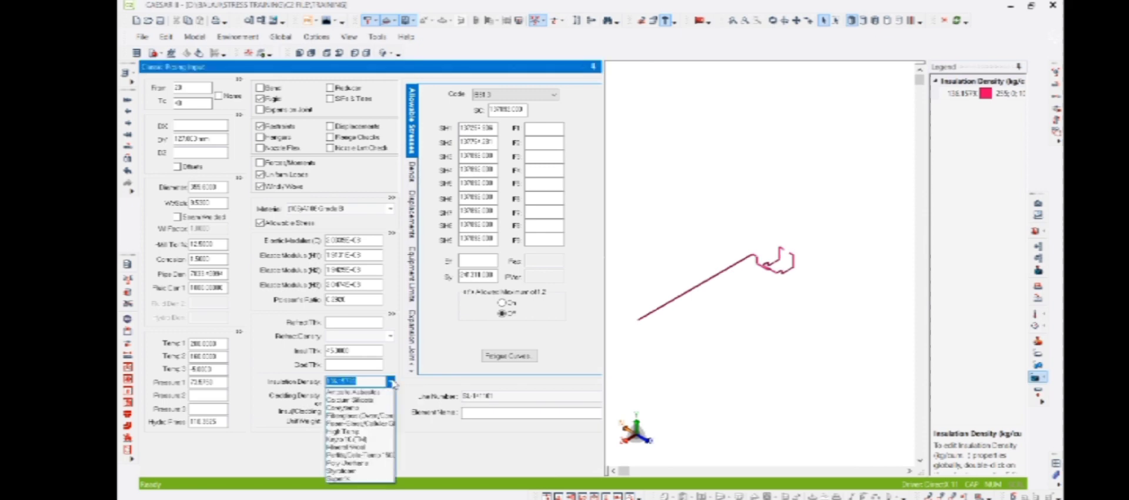
click(365, 448)
click(364, 400)
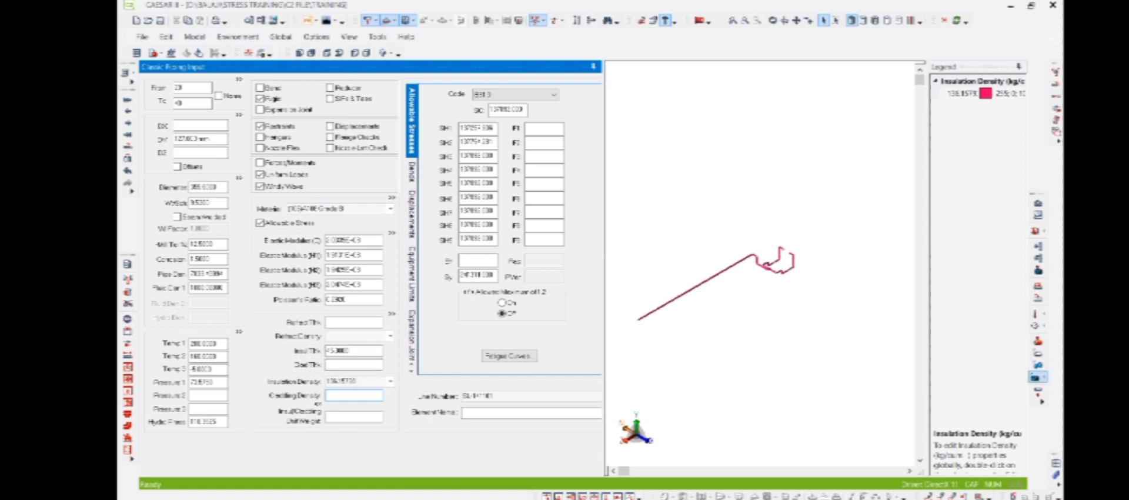
Step: Look up the insulation thickness in the Excel line list, compare it with the CAESAR II insulation thickness, and collapse the legend
mouse_move(677, 497)
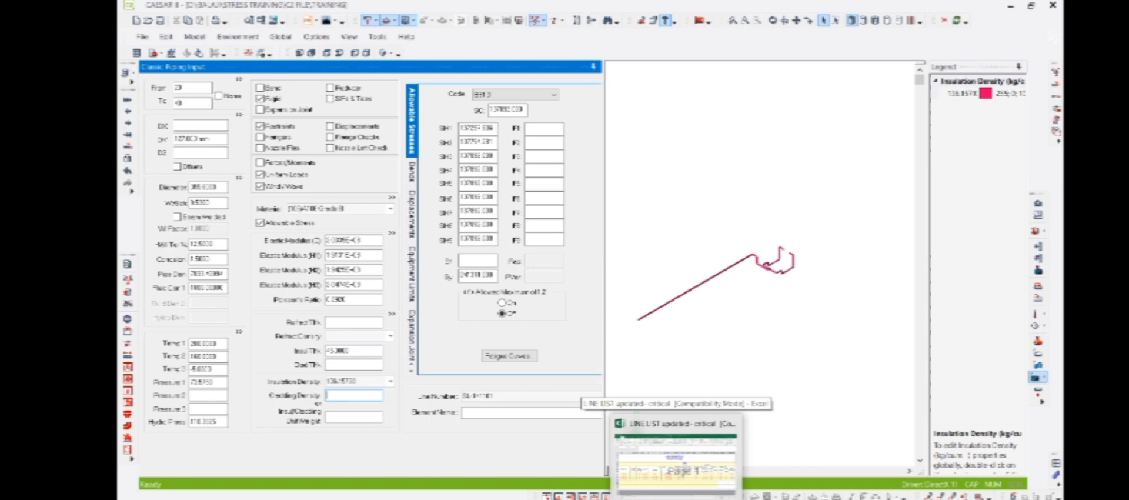
click(676, 464)
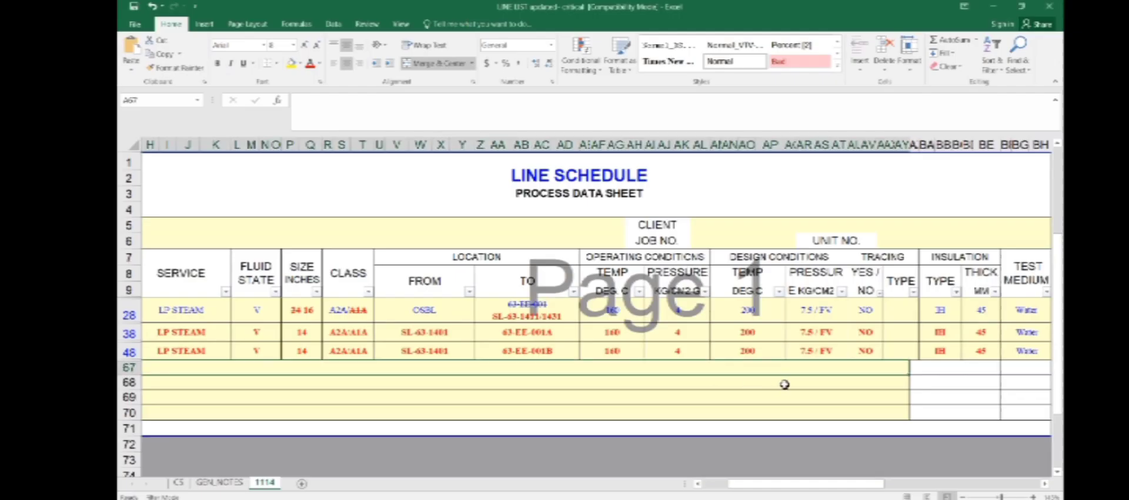
drag(768, 481, 782, 490)
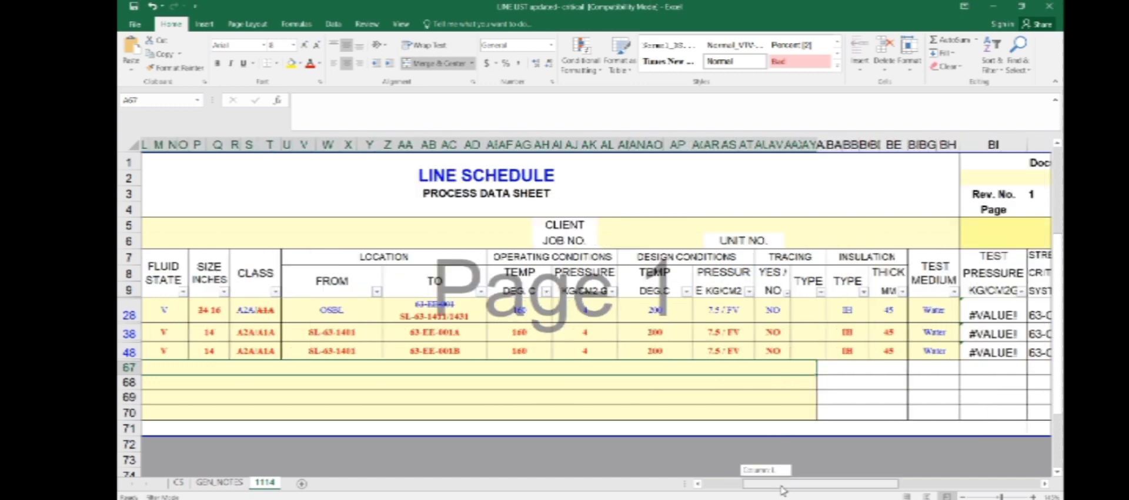
drag(891, 310, 892, 352)
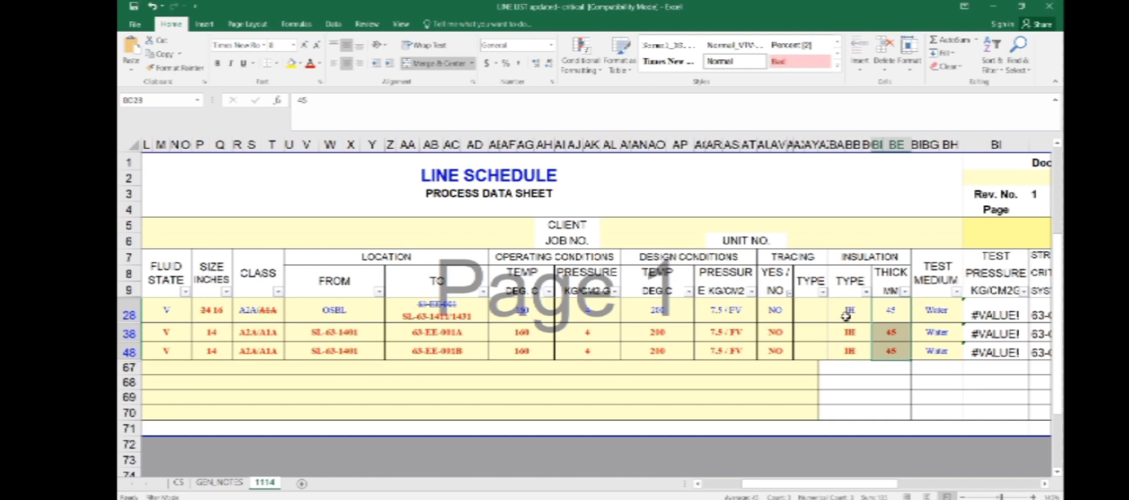
click(889, 313)
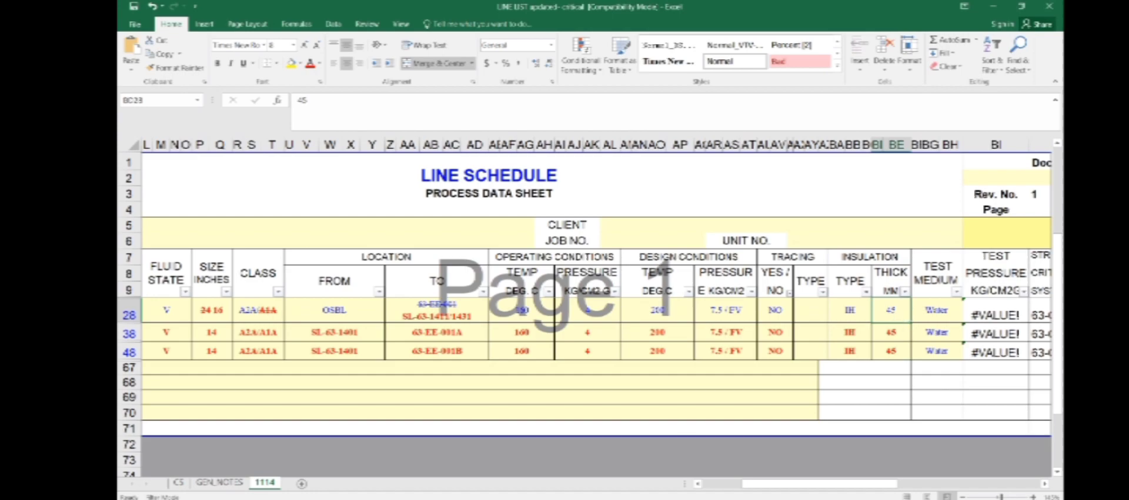
key(alt+Tab)
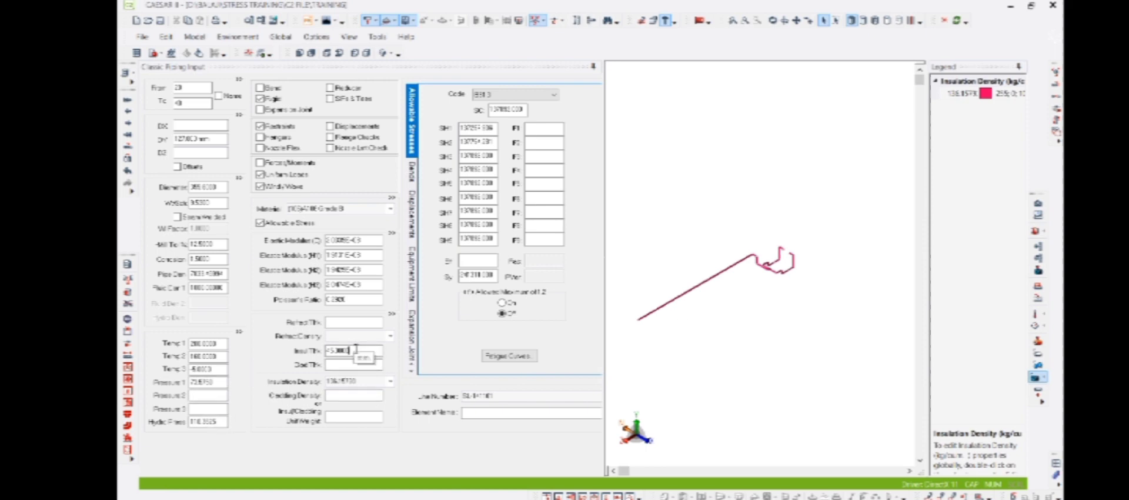
drag(376, 350, 279, 353)
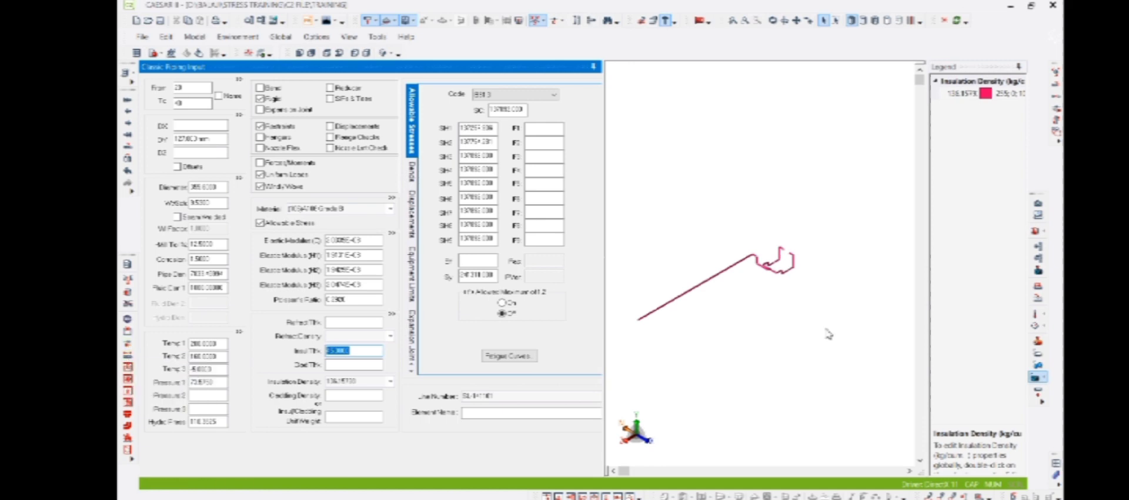
click(758, 393)
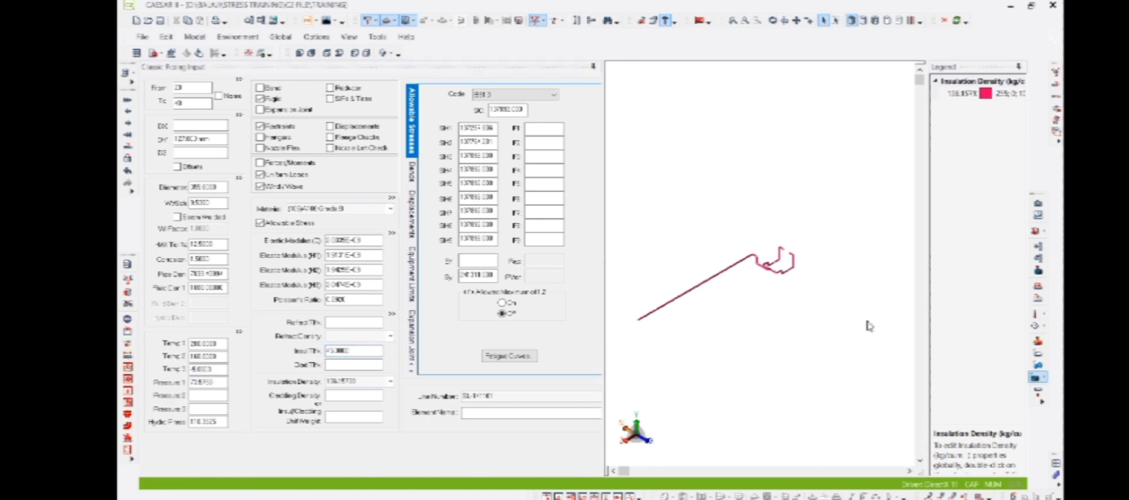
click(1021, 68)
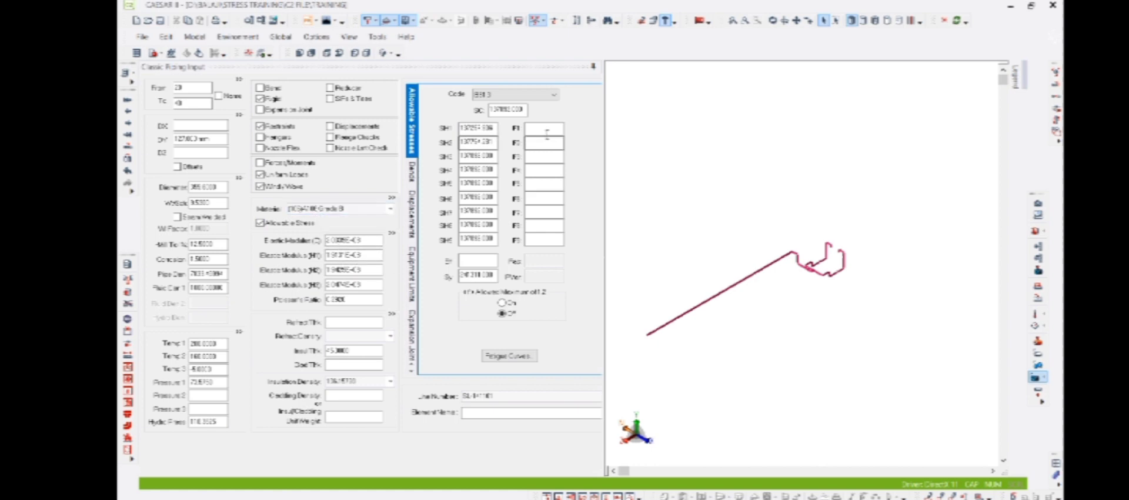
Step: Try B31.1 as the allowable stress code, restore B31.3, and check the yield stress value
click(501, 96)
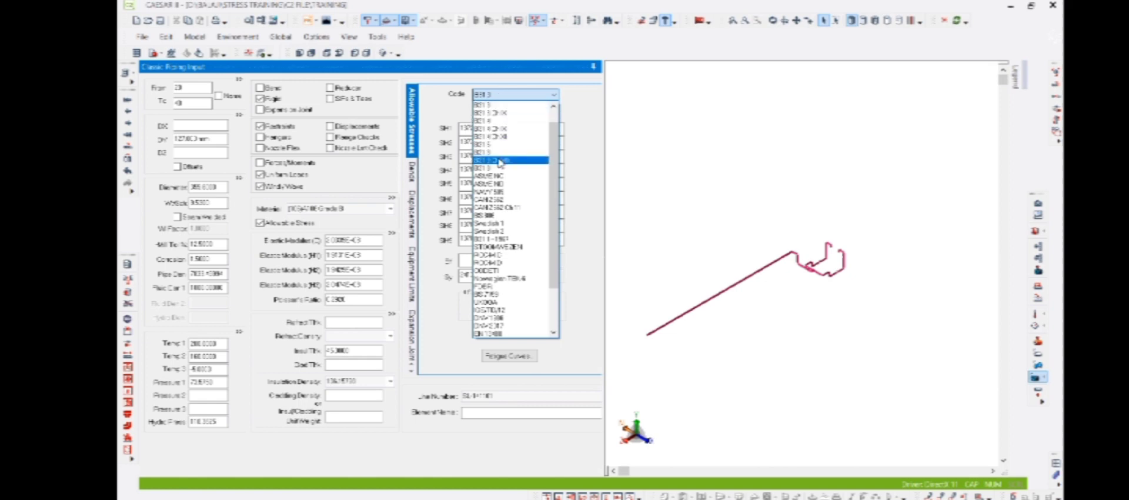
scroll(494, 118, up, 1)
click(493, 113)
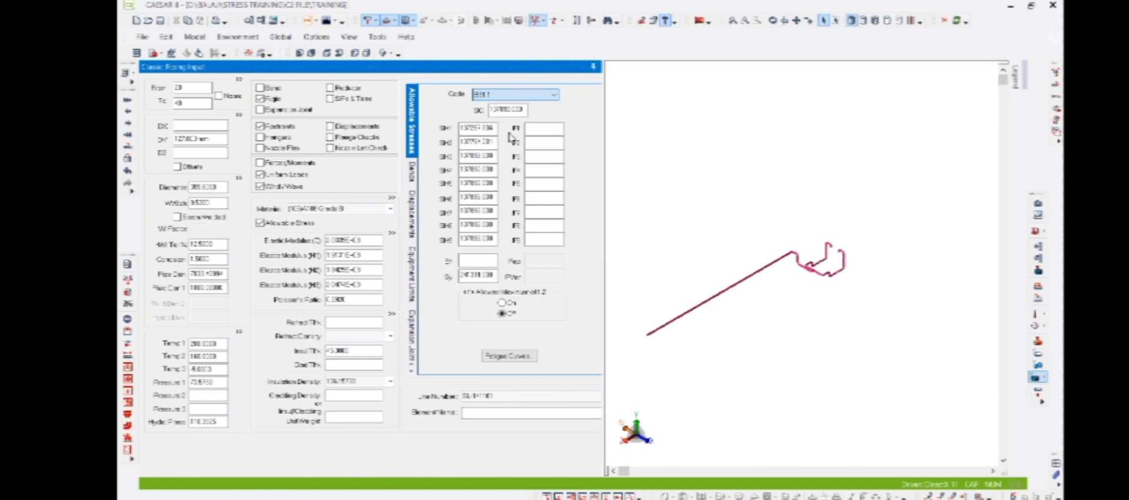
click(513, 95)
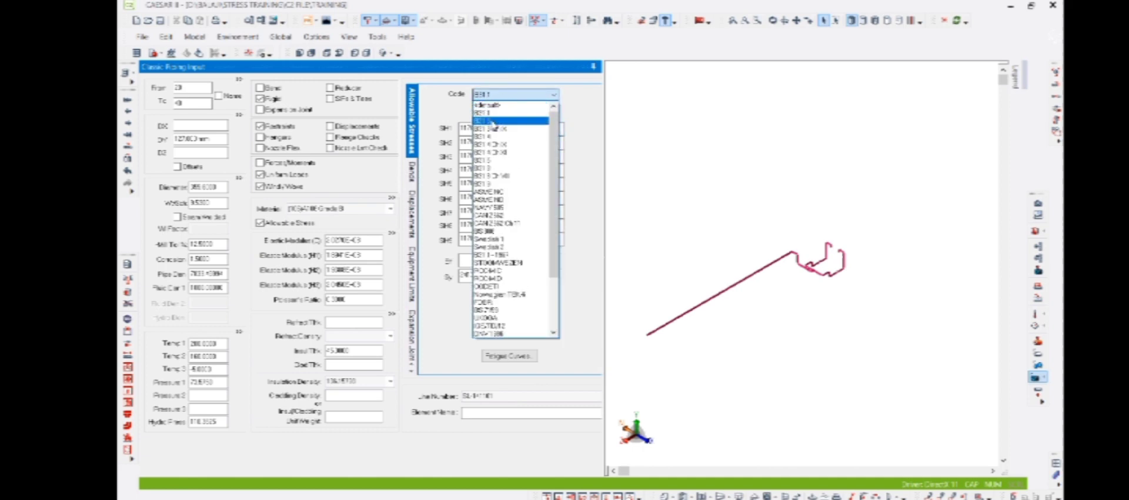
click(493, 122)
click(553, 131)
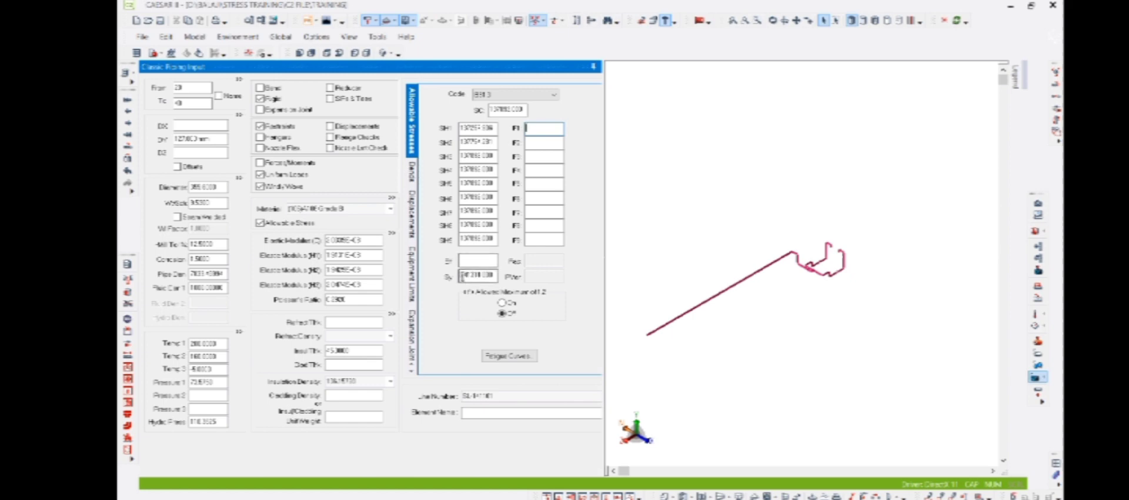
drag(462, 276, 512, 277)
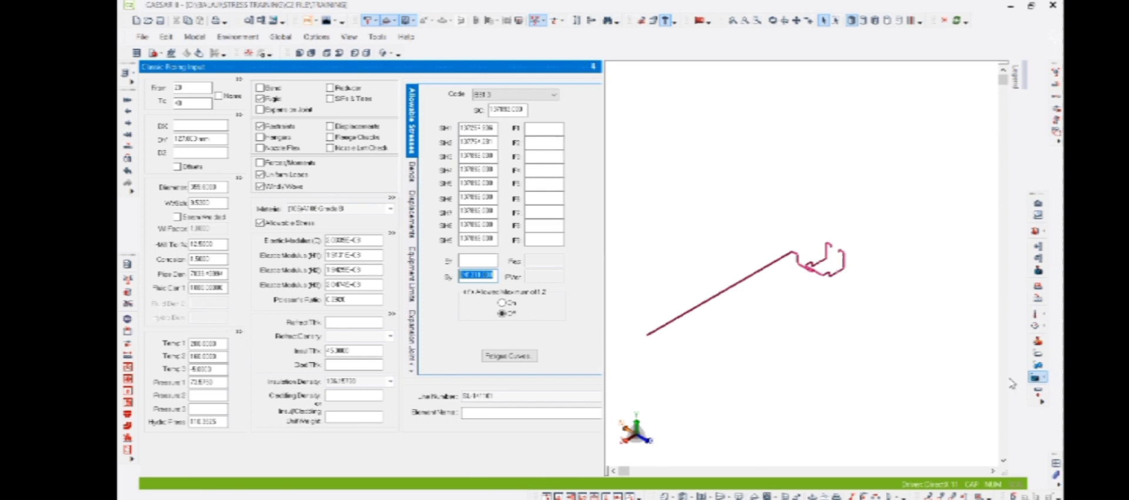
Step: Replace the Insulation Density display with the Fluid Density values by colour on the piping model
click(1038, 366)
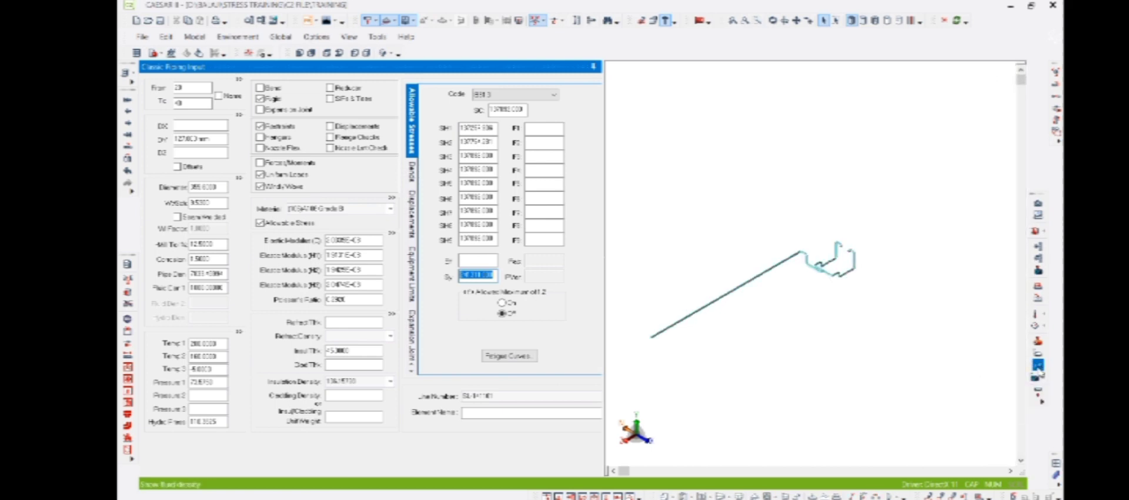
scroll(753, 305, up, 2)
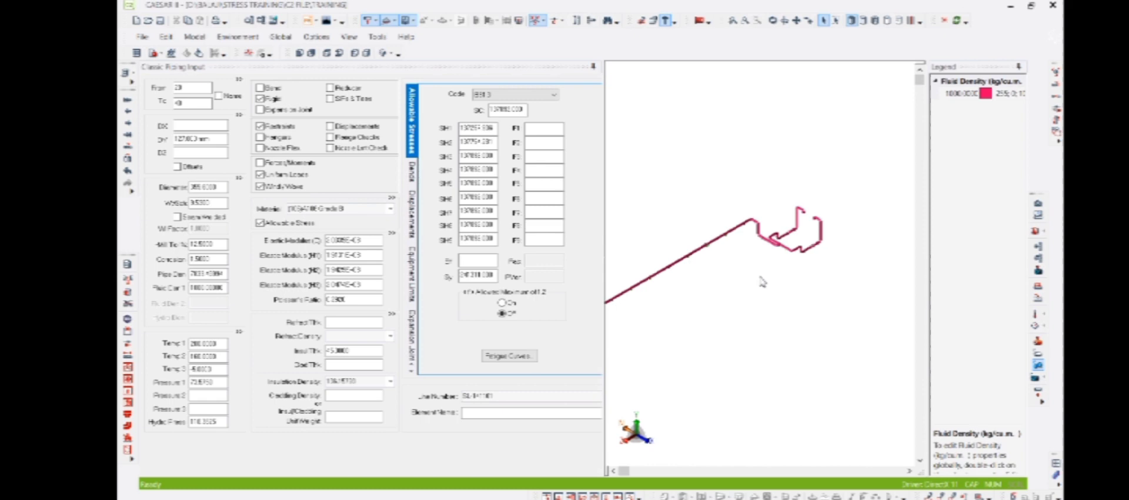
scroll(800, 271, up, 2)
scroll(801, 256, down, 2)
scroll(788, 244, up, 3)
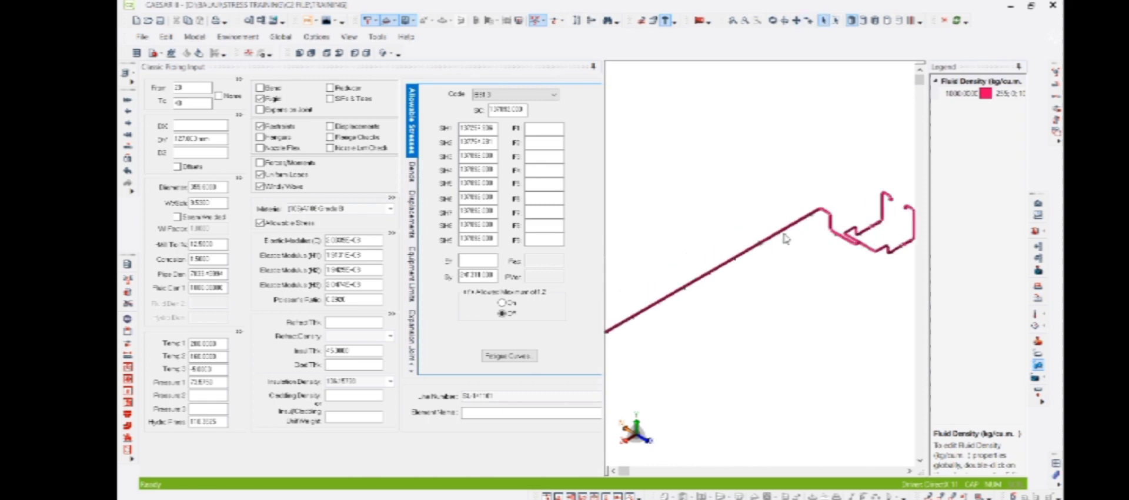
Step: Select the vertical pipe element 520–540 in the model and set its Fluid Density 1 to 10
mouse_move(832, 235)
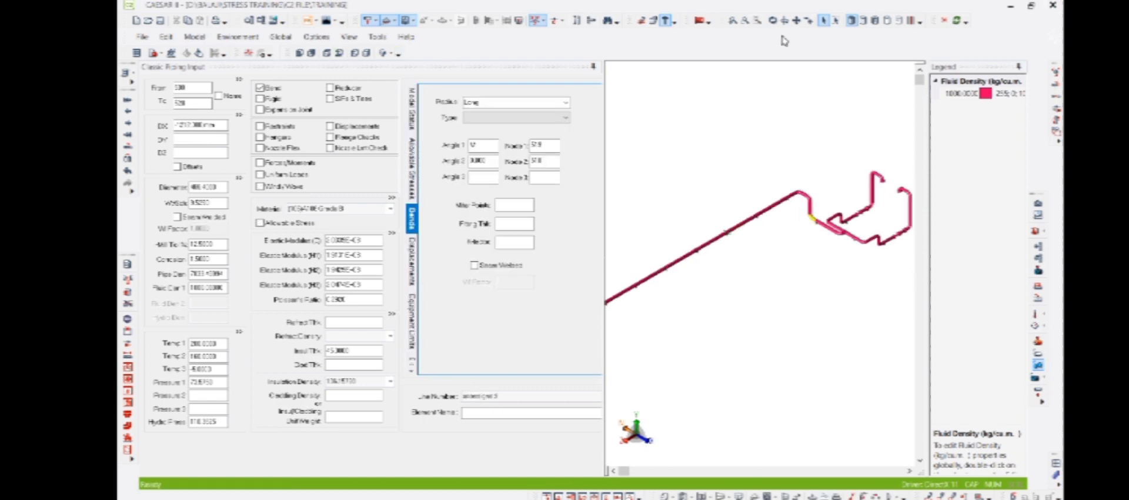
click(825, 21)
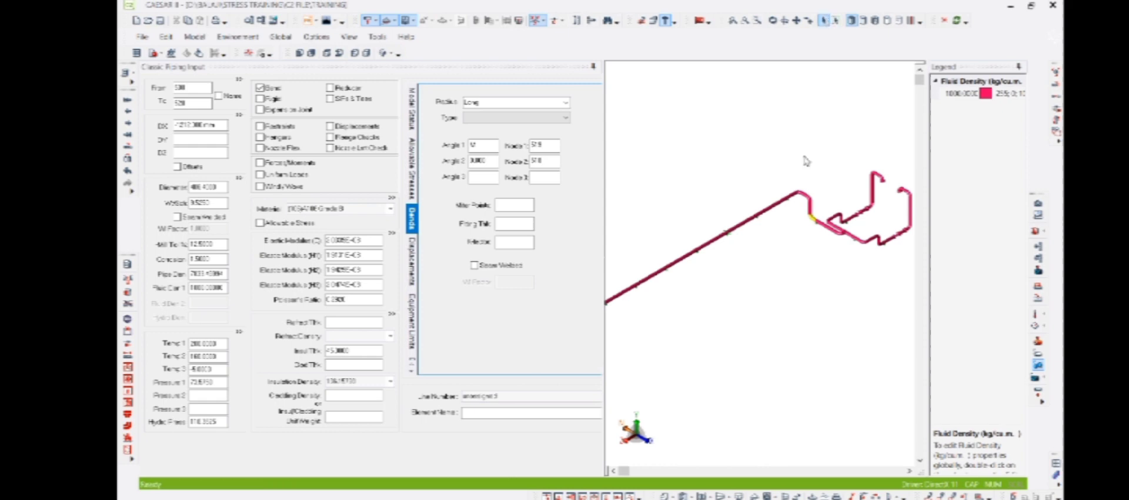
click(811, 213)
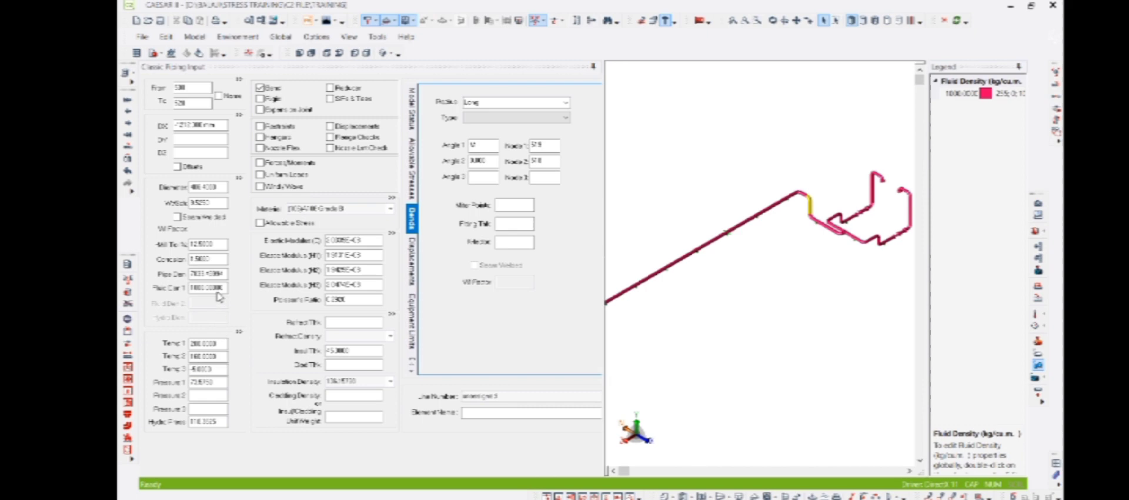
drag(224, 289, 178, 292)
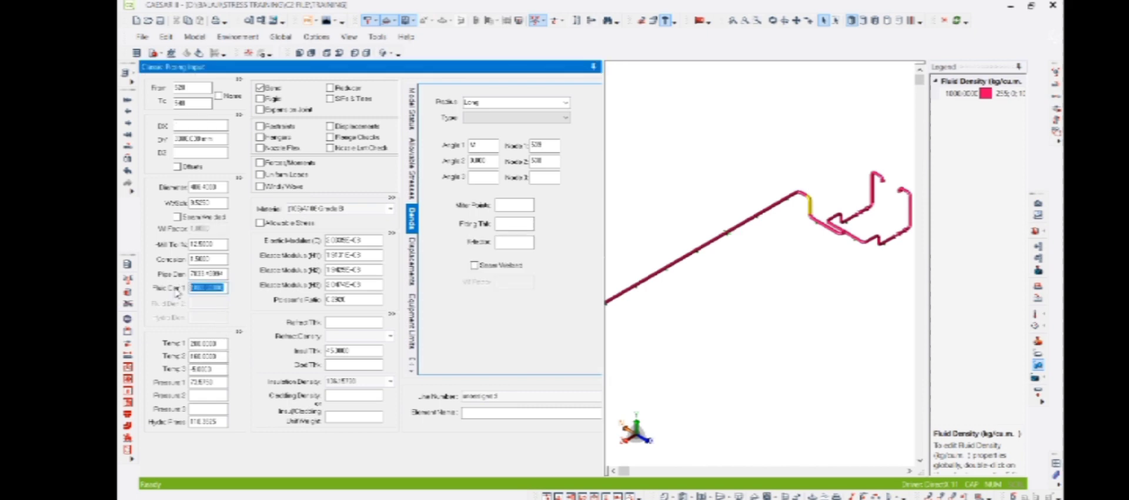
text(10)
key(Tab)
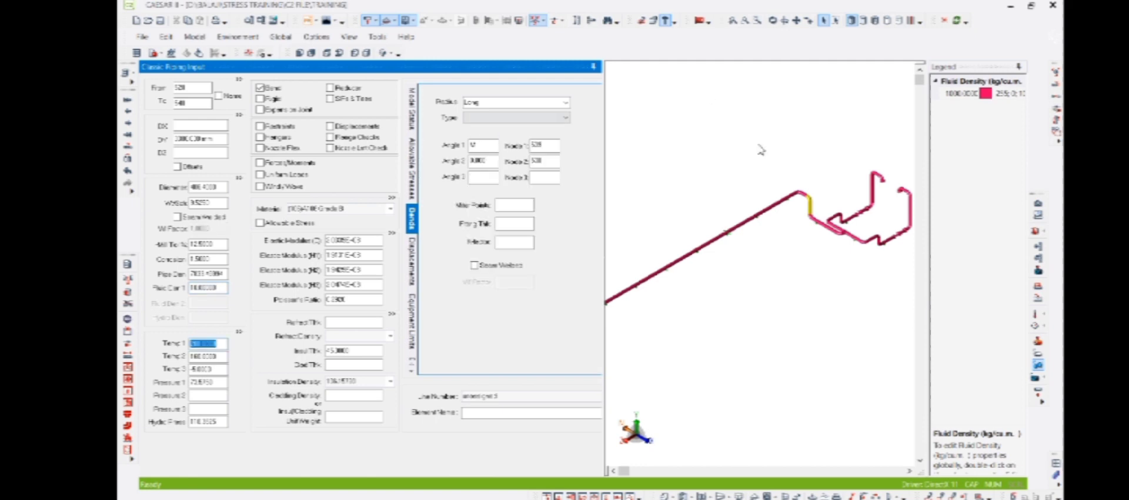
Step: Refresh the Fluid Density display, widen the model view, and examine where the density changes along the line
click(1037, 369)
click(1037, 367)
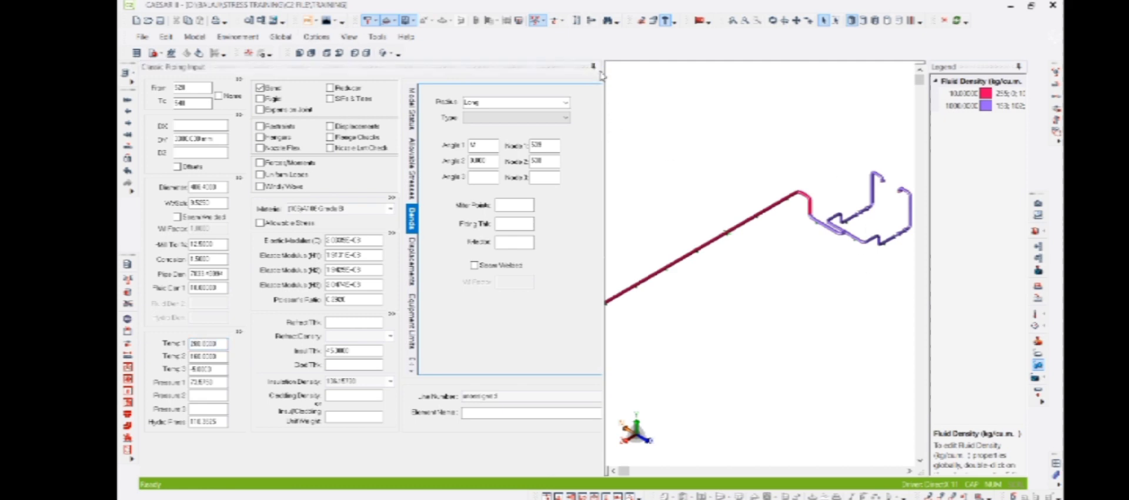
drag(605, 73, 512, 94)
scroll(837, 159, up, 5)
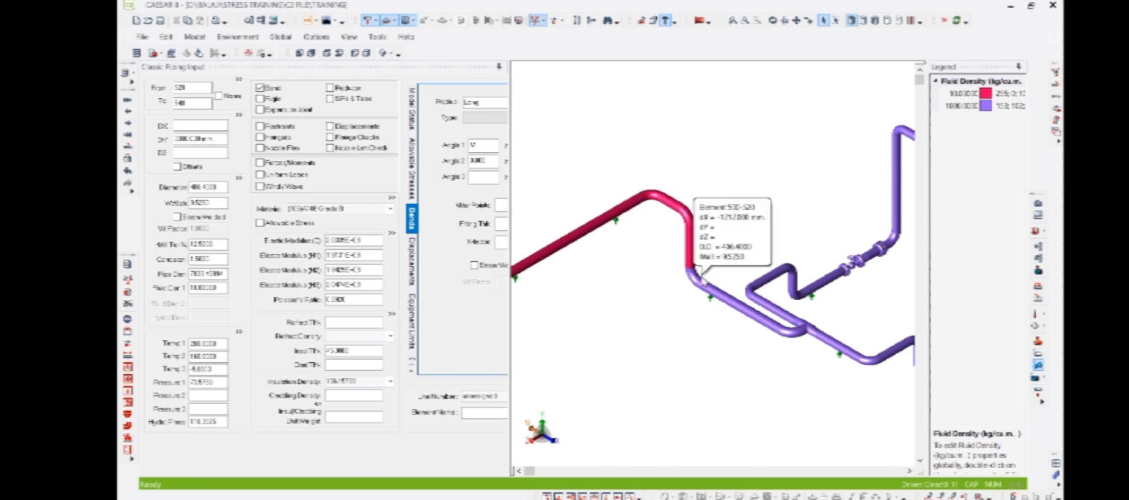
scroll(709, 268, down, 5)
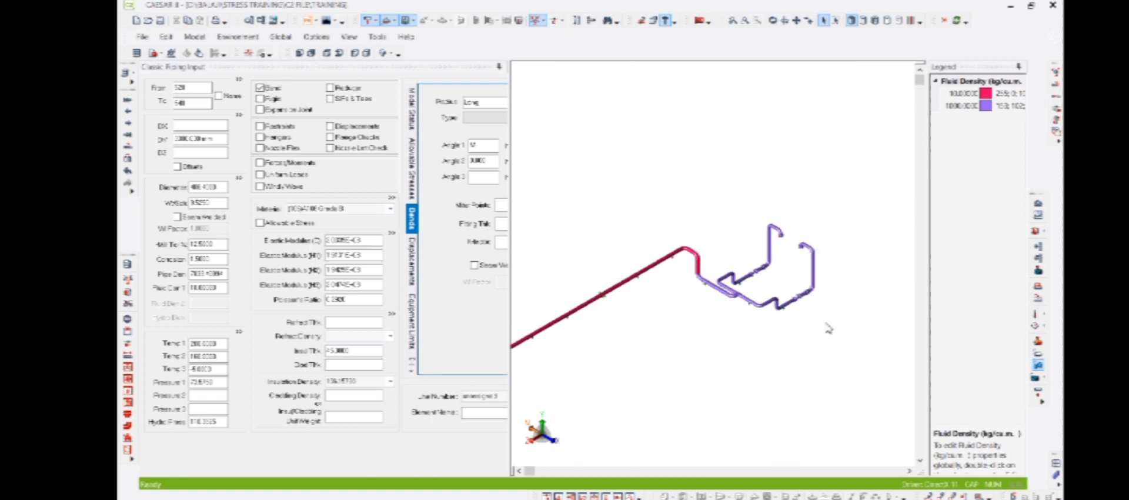
Step: Turn off the Fluid Density display and show the Wall Thickness values by colour on the piping model
click(1039, 366)
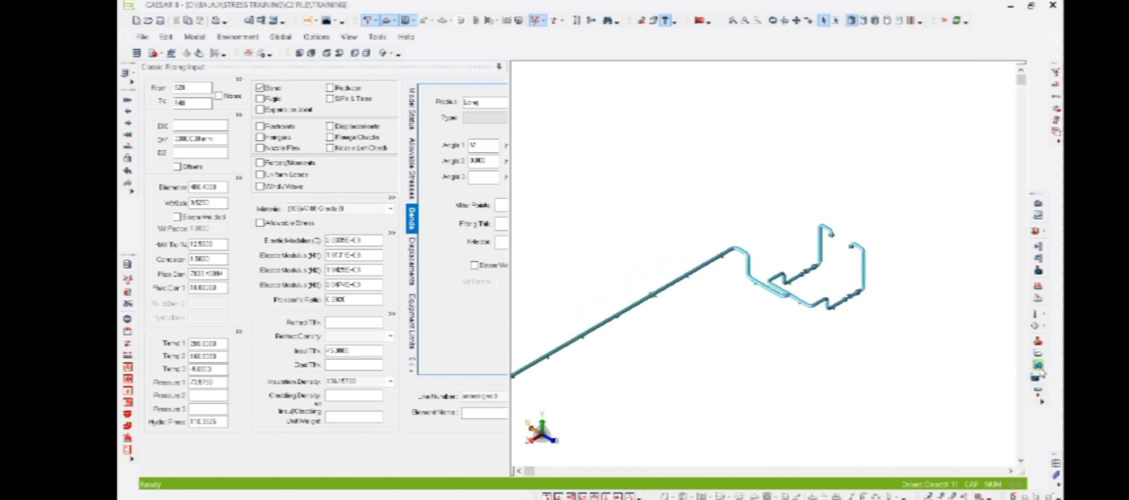
click(1038, 259)
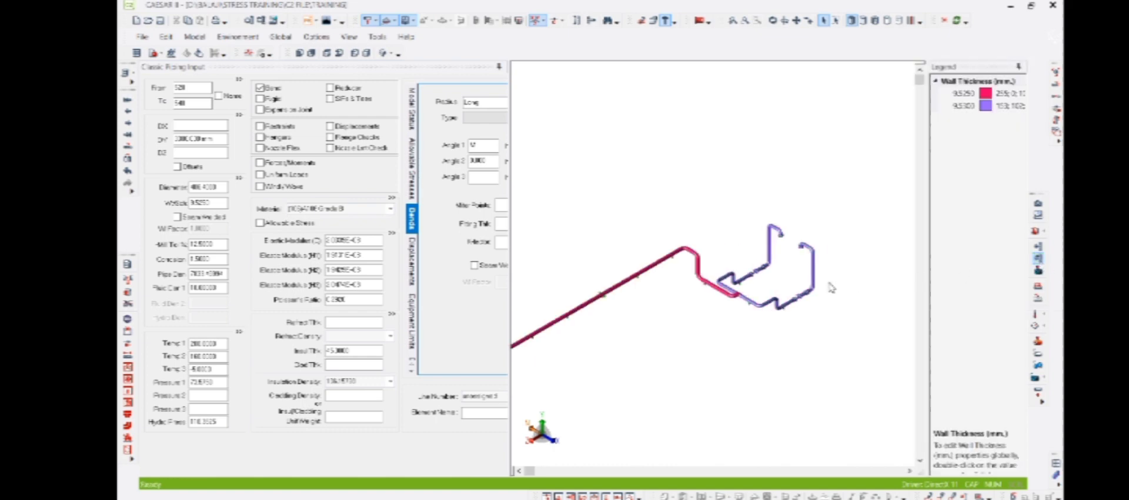
scroll(831, 287, up, 2)
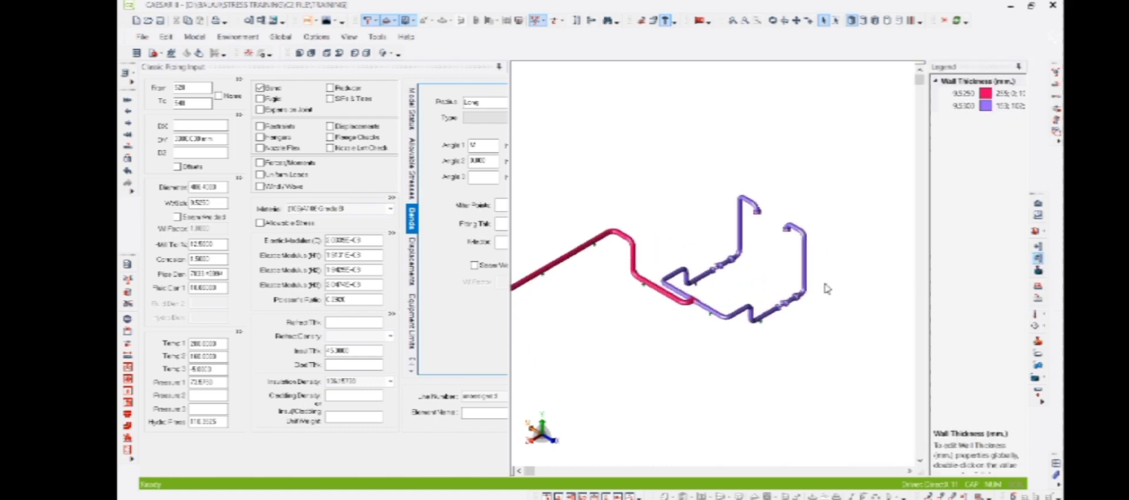
scroll(735, 294, up, 2)
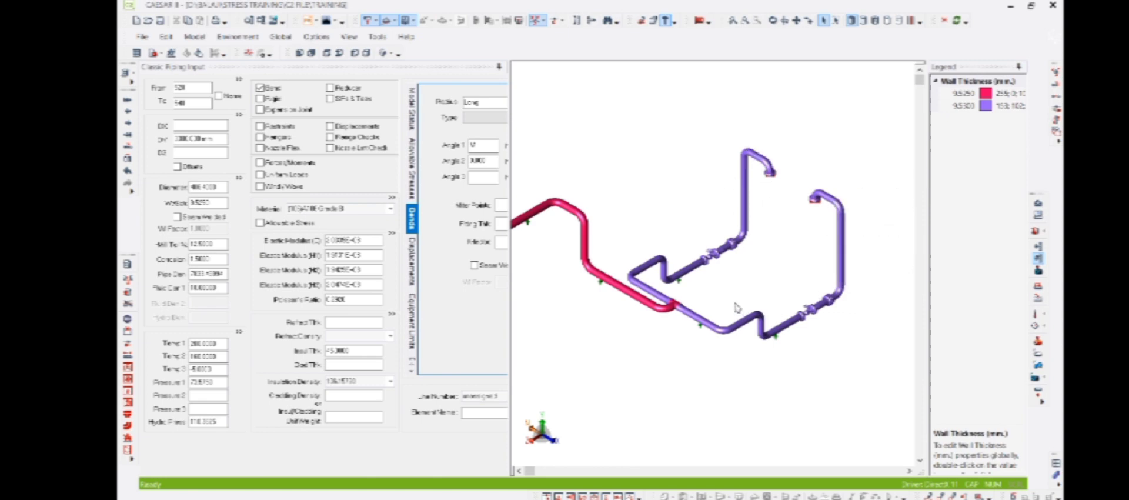
Step: Examine where the wall thickness changes at the branch connection and along the line, and turn off the Wall Thickness display
mouse_move(695, 297)
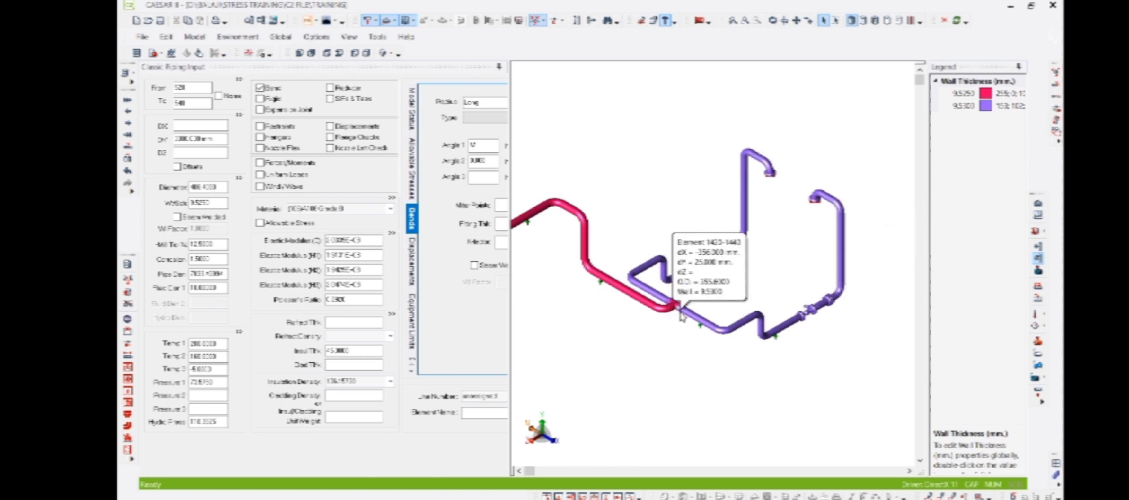
scroll(685, 309, up, 2)
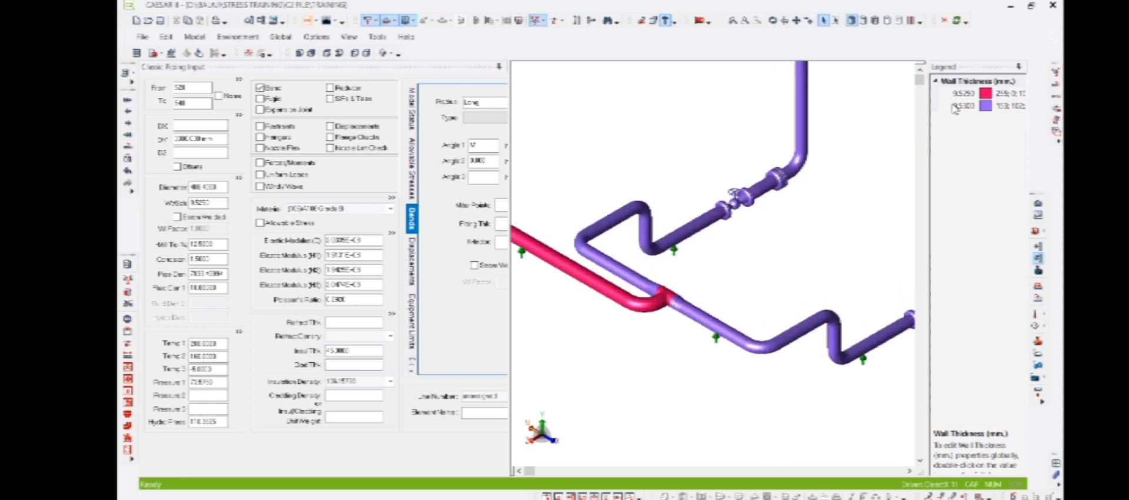
mouse_move(651, 312)
scroll(750, 222, down, 1)
scroll(749, 221, down, 2)
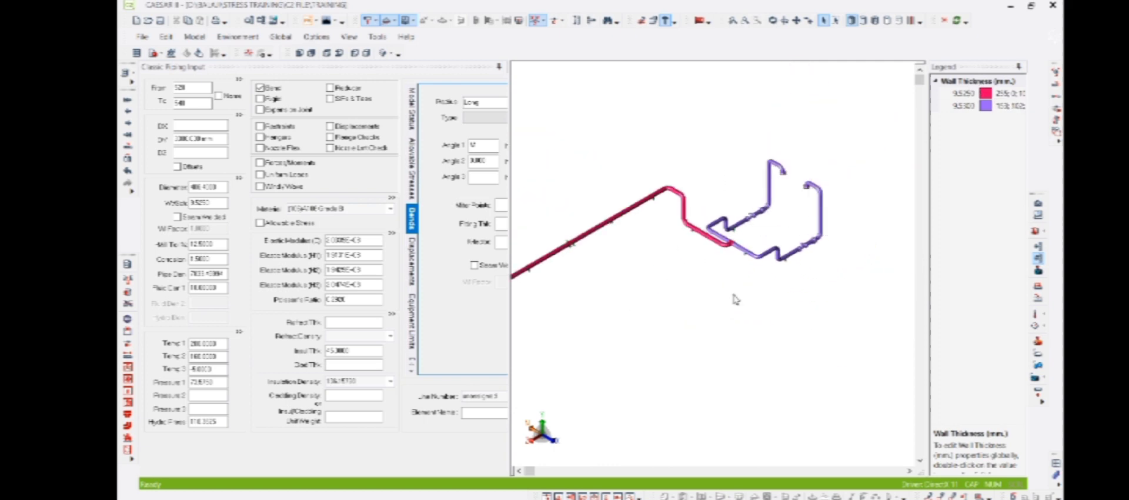
click(1039, 271)
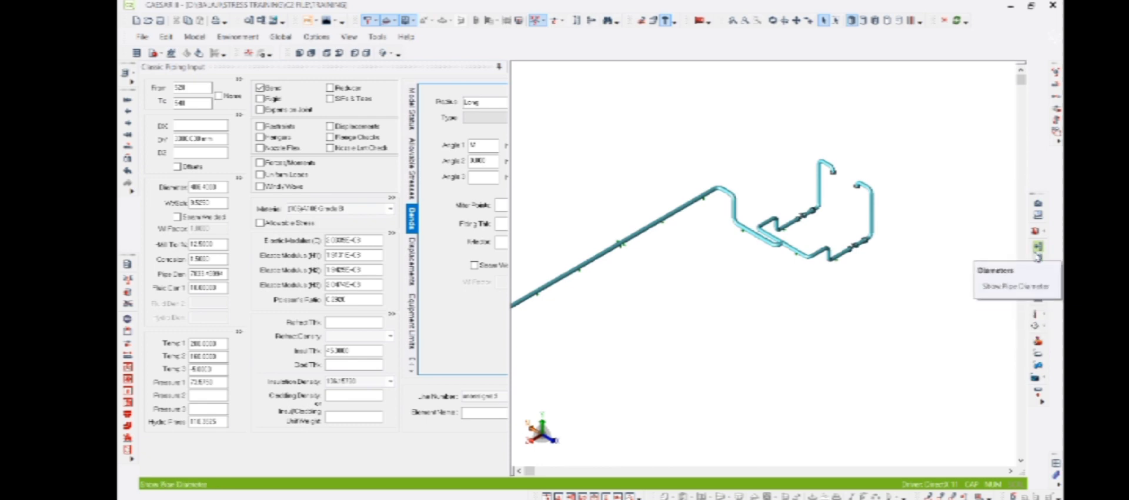
Step: Show the Insulation Thickness values by colour, check them along the whole line, and turn the display off
click(1036, 234)
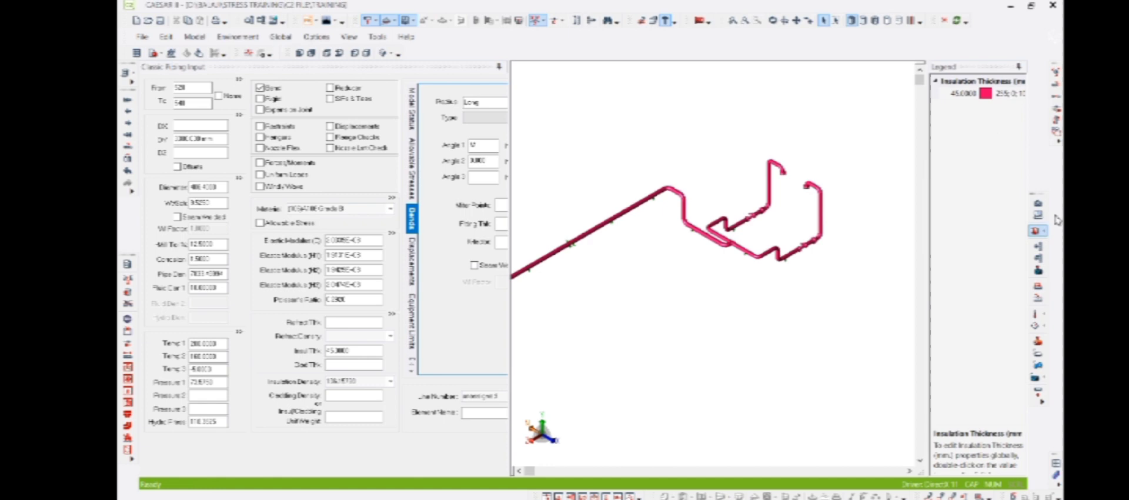
scroll(840, 305, down, 2)
scroll(824, 274, up, 3)
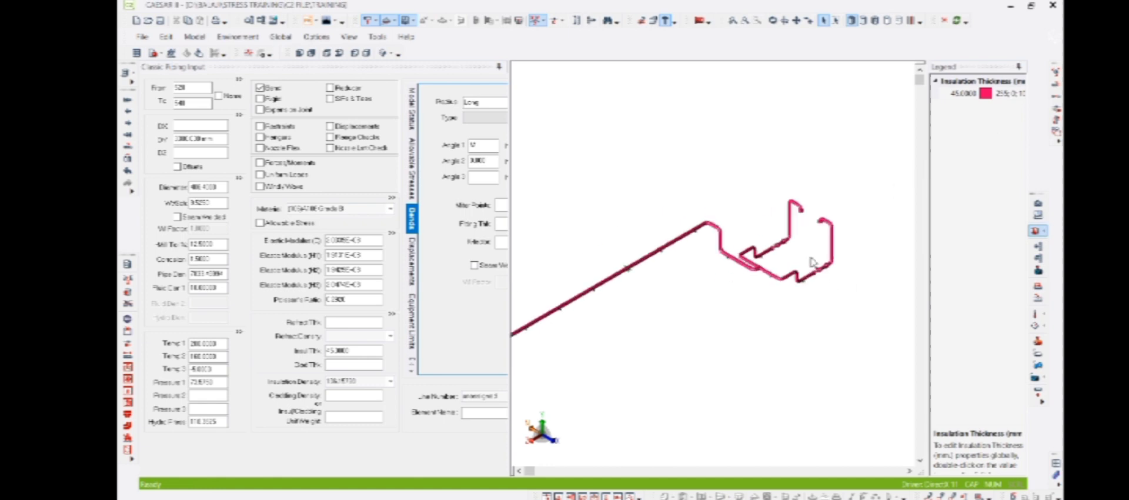
scroll(791, 293, down, 5)
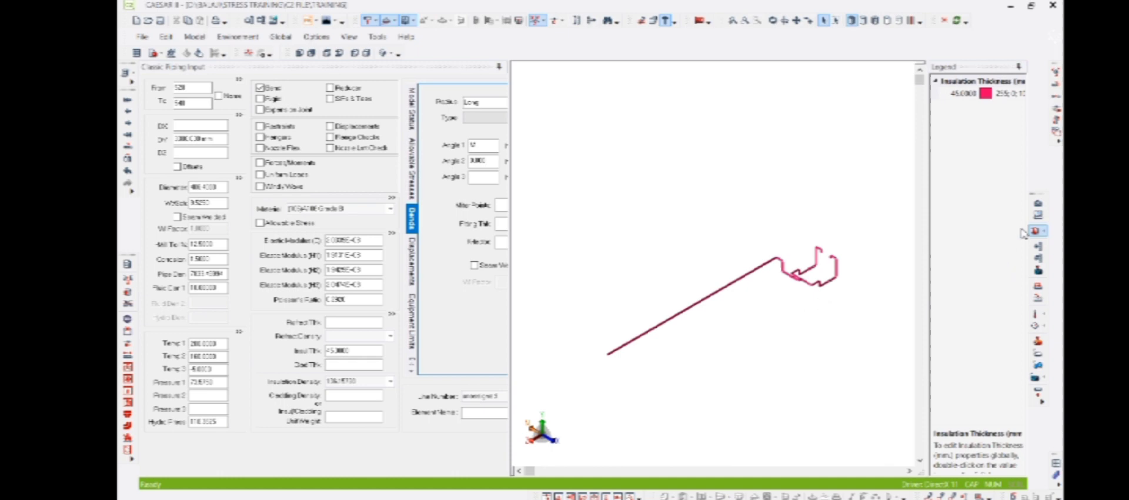
click(1036, 232)
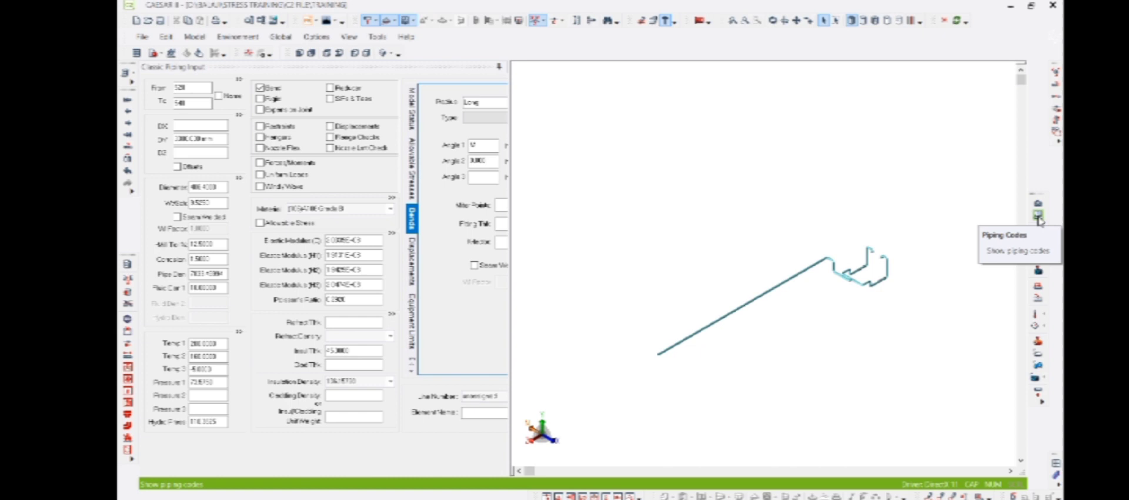
Step: Show the Piping Codes by colour on the model and check the area around the header-to-branch connection
click(1038, 216)
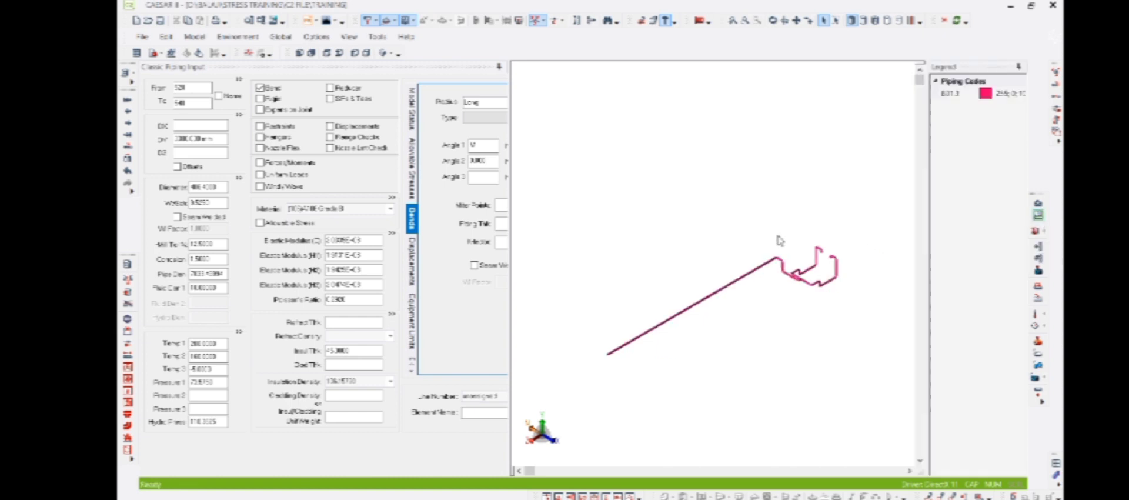
scroll(753, 271, up, 5)
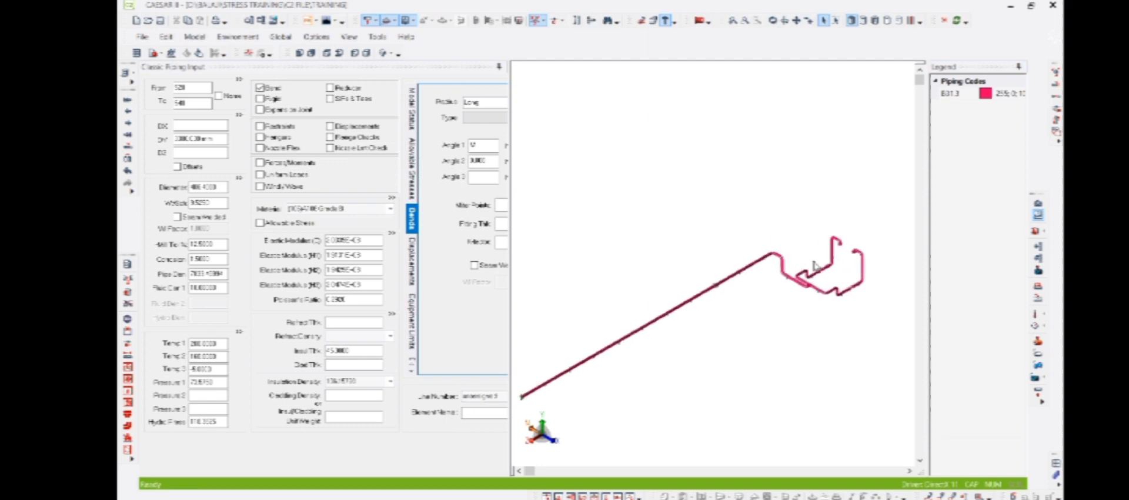
scroll(765, 282, up, 2)
mouse_move(728, 263)
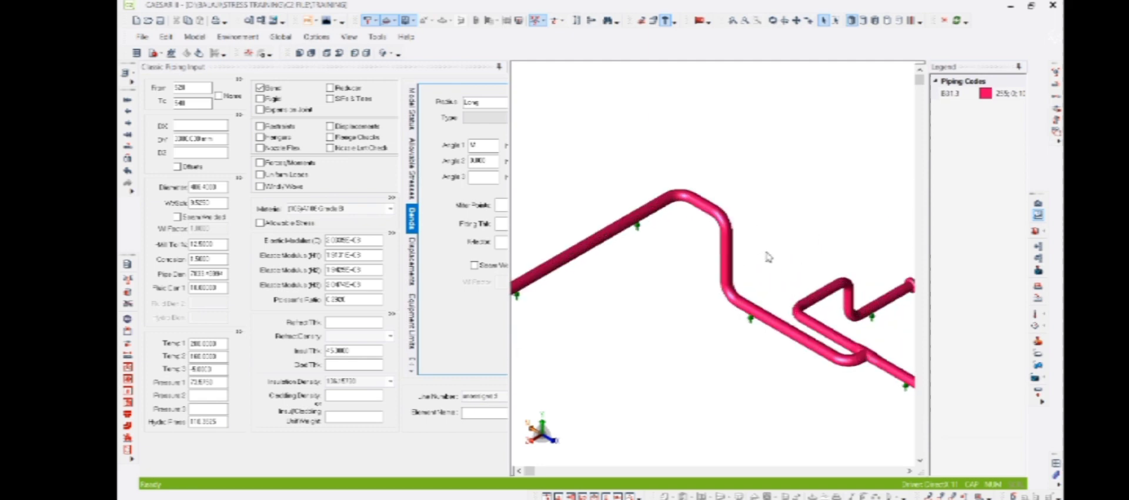
scroll(625, 262, up, 5)
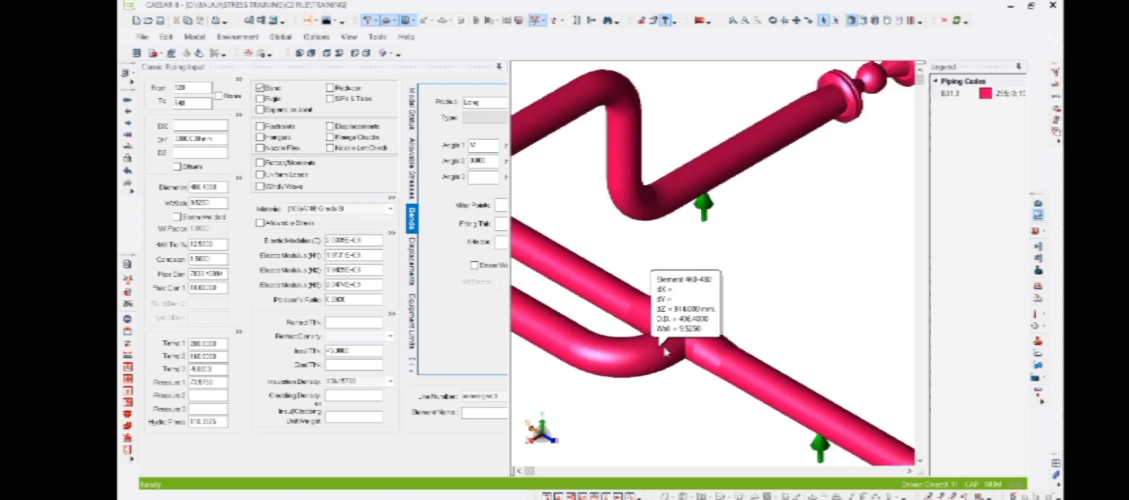
Step: Select the header bend element 460–480, enable its Allowable Stress data, and set its code to B31.1
click(647, 338)
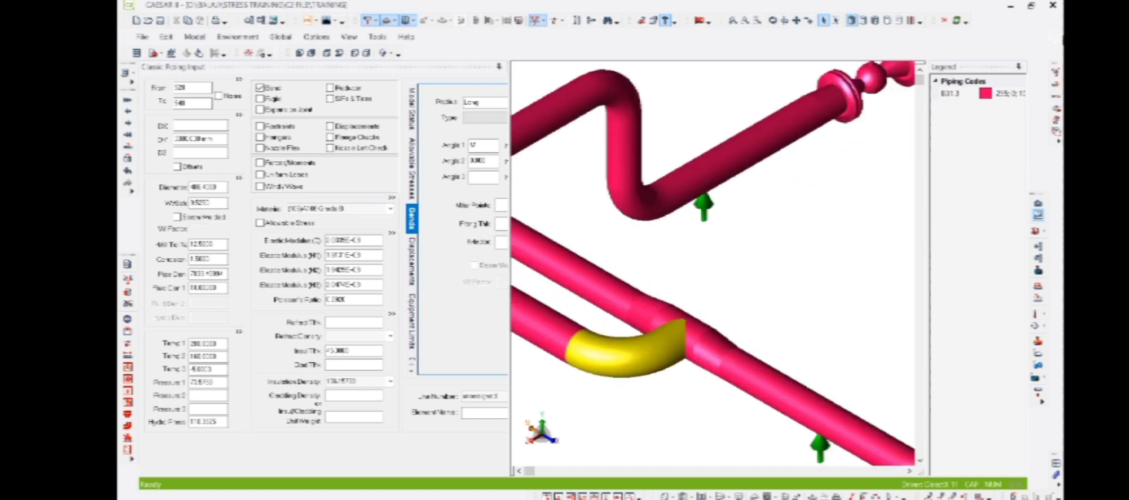
click(290, 225)
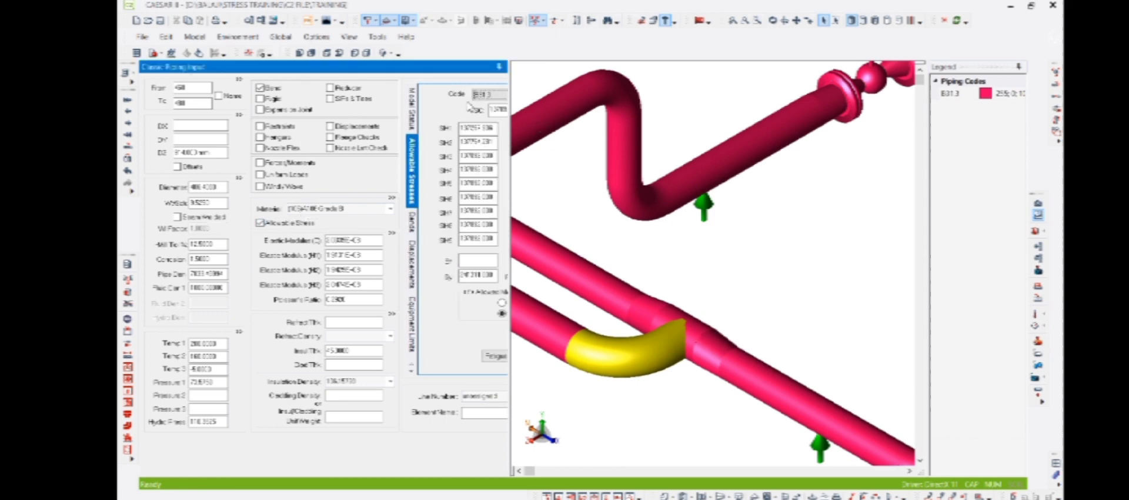
click(490, 94)
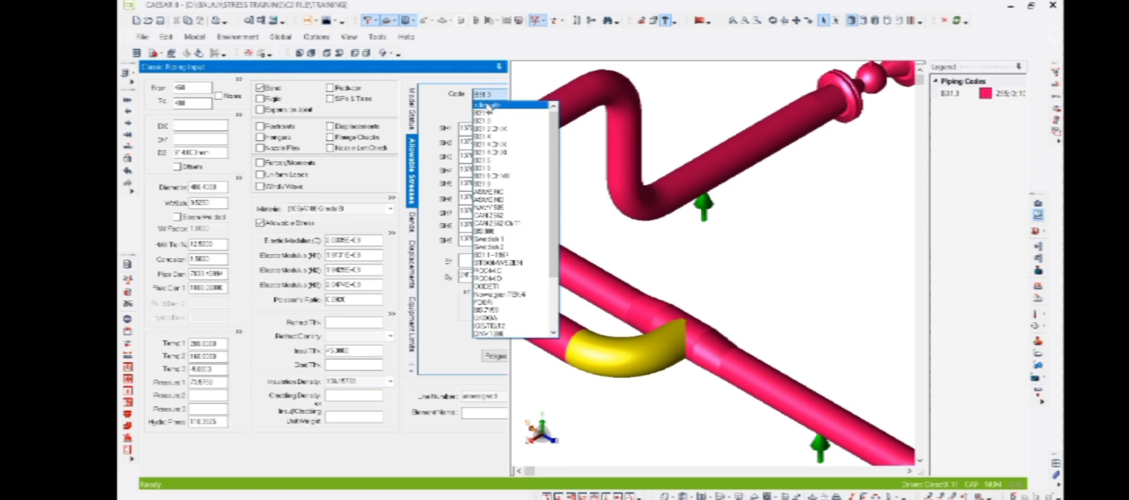
click(487, 109)
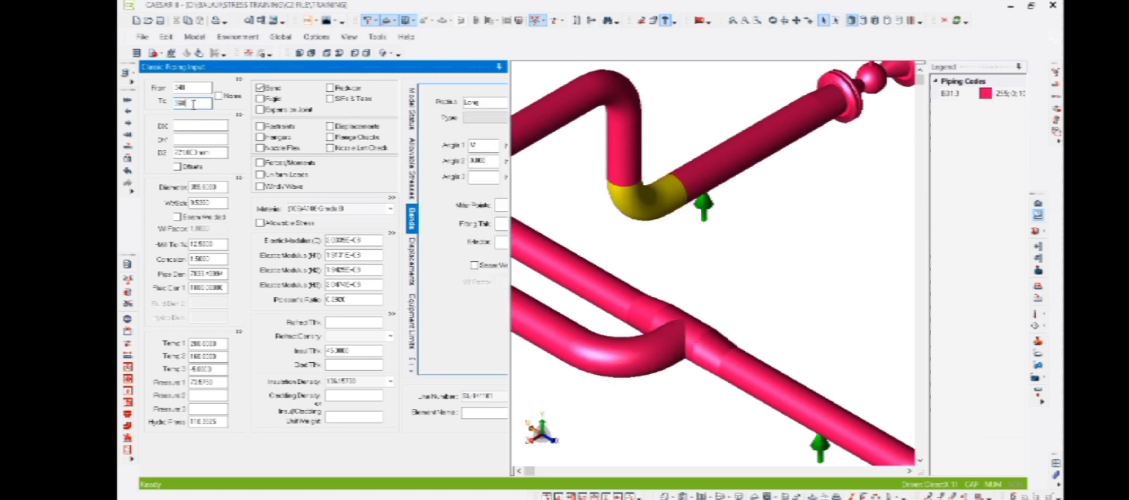
click(673, 265)
scroll(756, 259, down, 2)
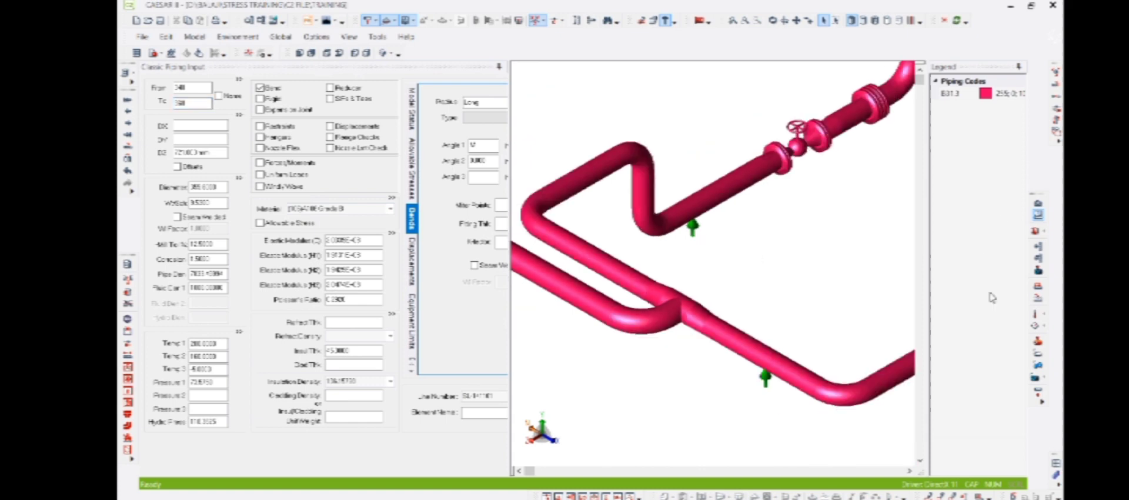
Step: Refresh the Piping Codes display, examine where the code changes along the line, and turn the display off
click(1039, 215)
click(1039, 216)
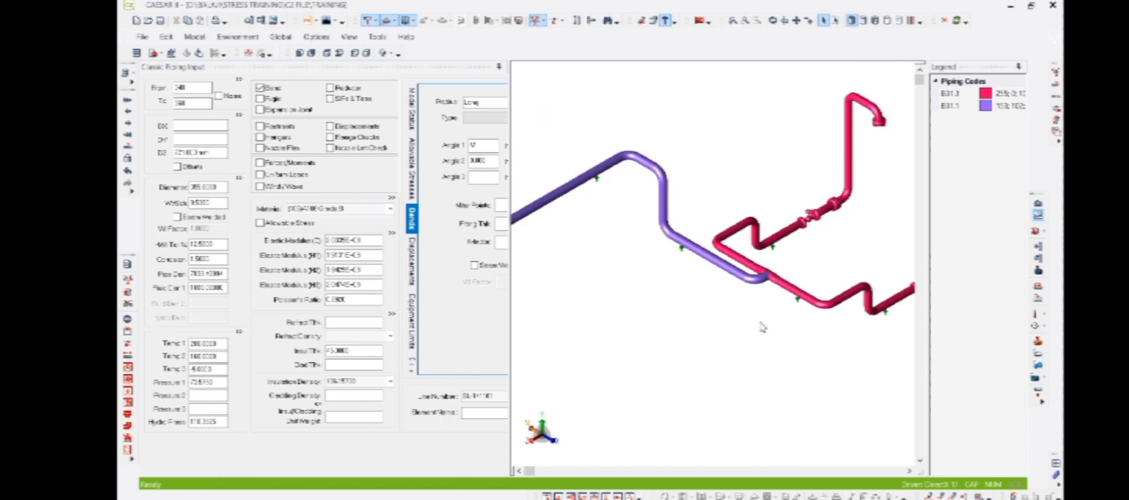
scroll(758, 323, down, 2)
scroll(770, 320, up, 1)
scroll(773, 320, up, 2)
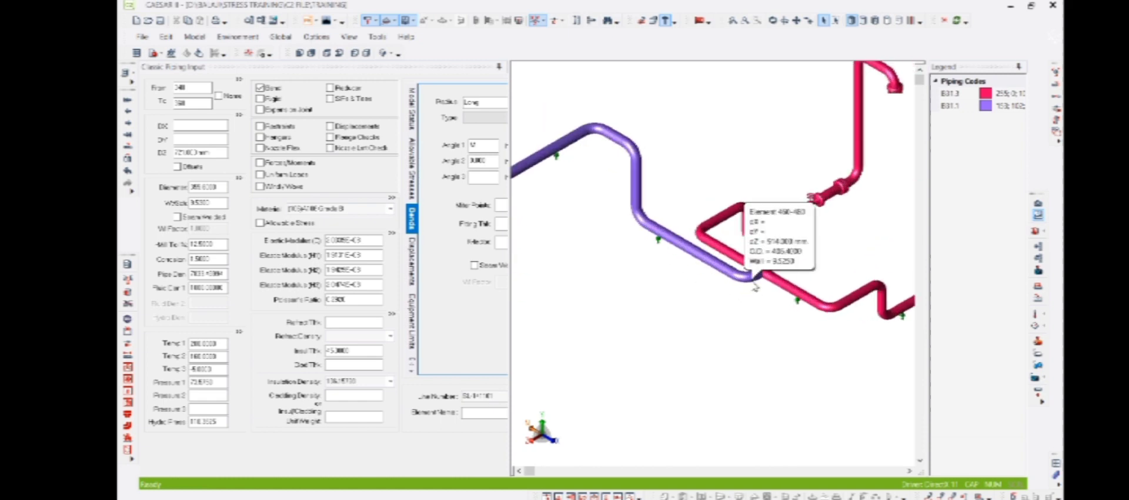
click(1037, 213)
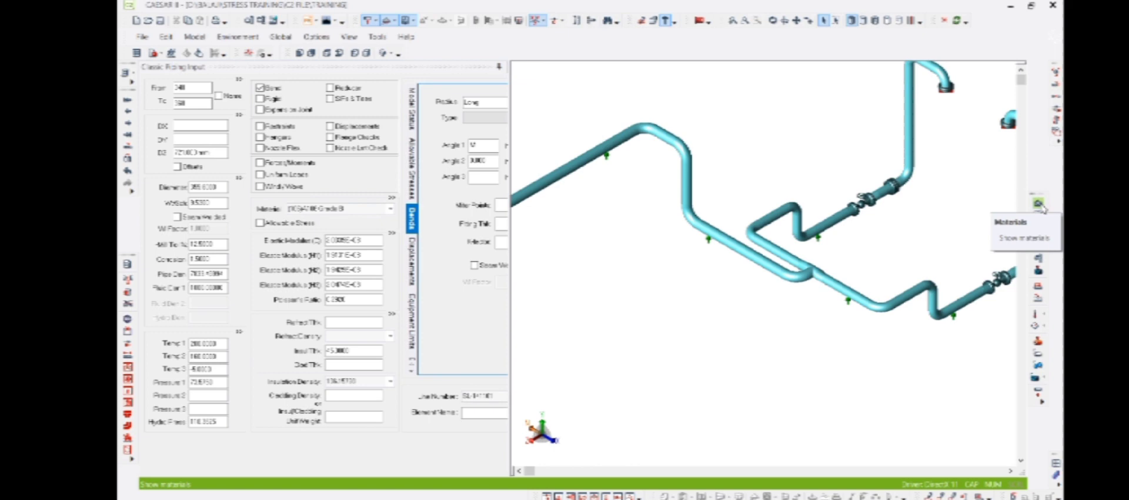
Step: Show the Materials by colour, check the assigned material along the header and both branches, and turn the display off
click(1039, 204)
scroll(721, 283, down, 4)
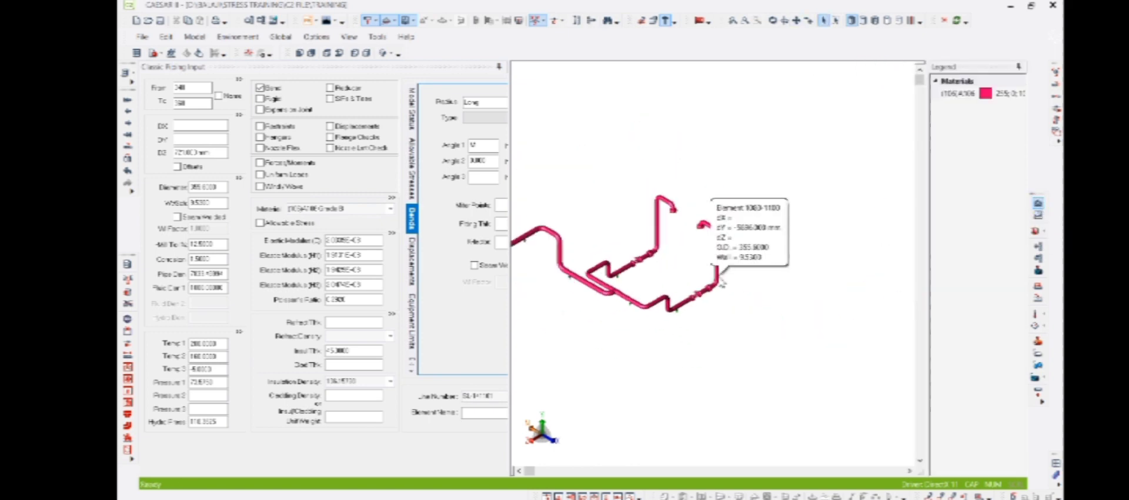
scroll(721, 283, down, 1)
scroll(735, 278, down, 4)
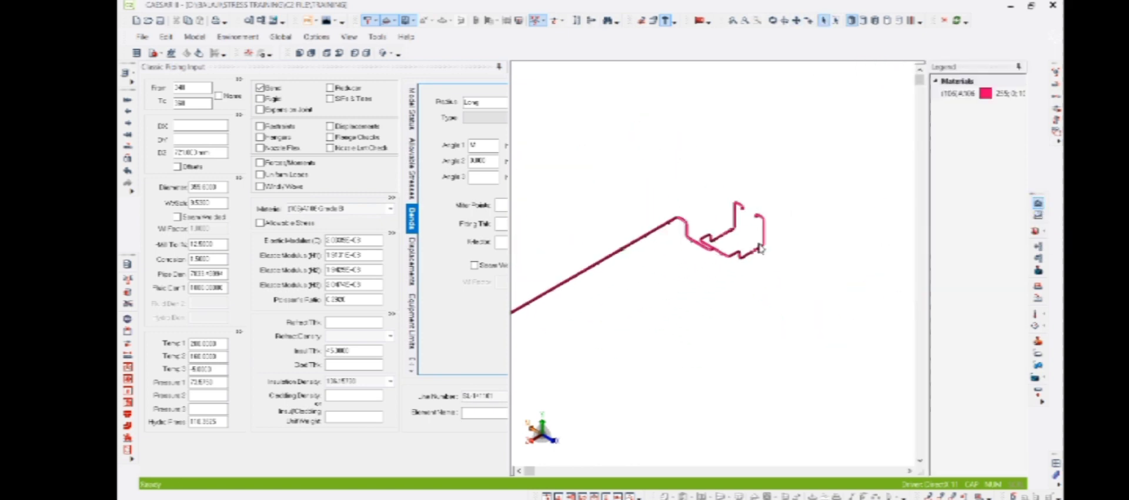
middle_drag(729, 283, 670, 305)
scroll(729, 247, up, 5)
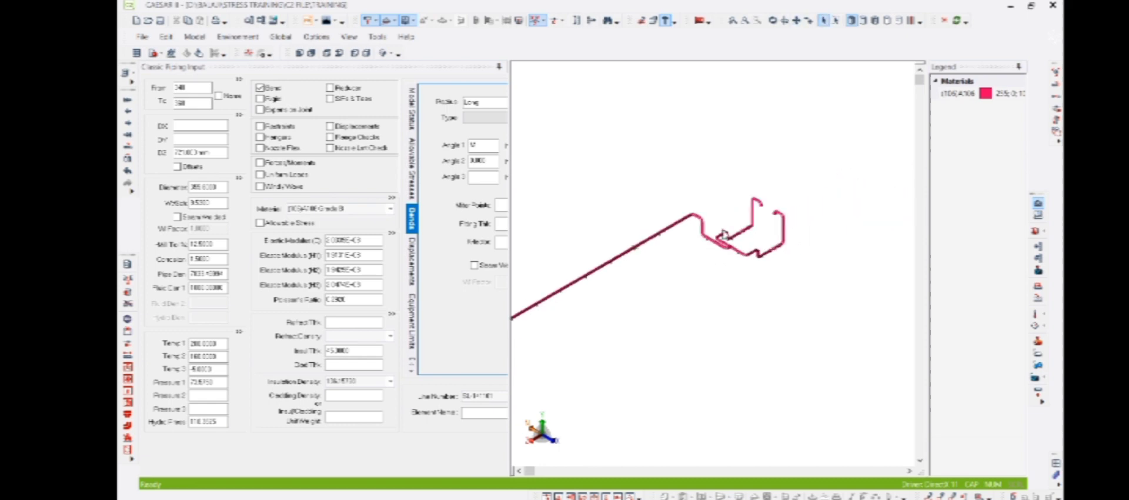
middle_drag(658, 268, 583, 275)
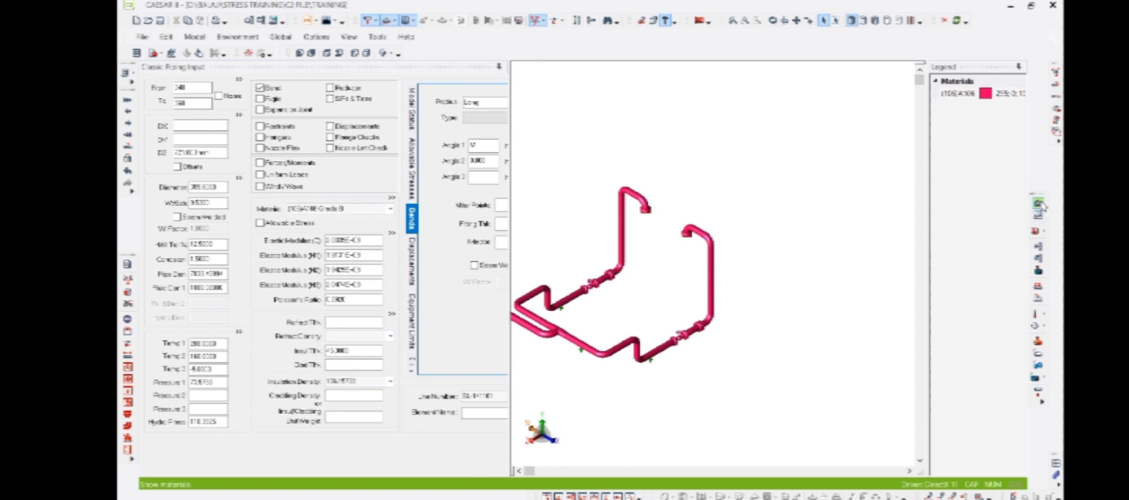
click(1042, 234)
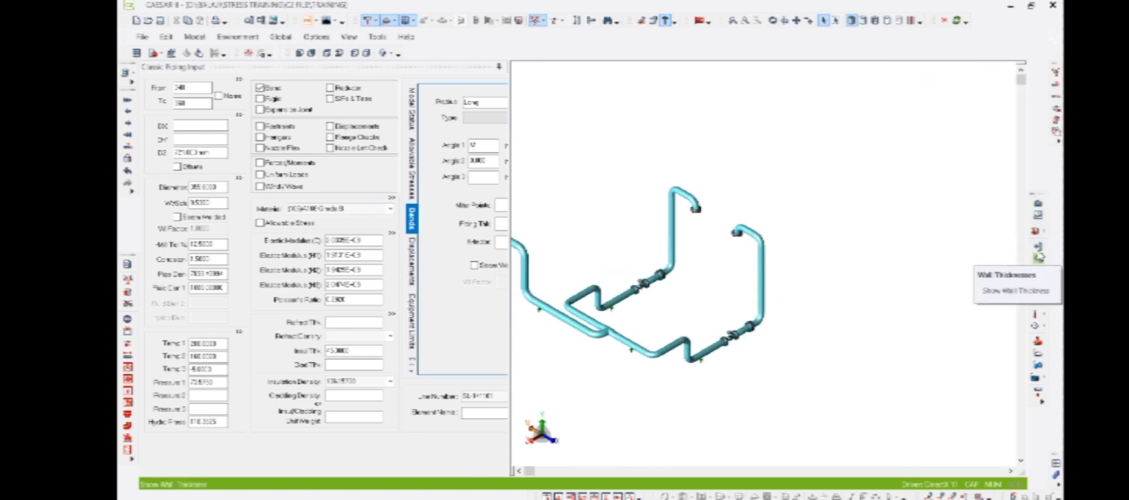
Step: Show the Pipe Diameters by colour and examine the diameters at the branch nozzles and around the valve
click(1039, 247)
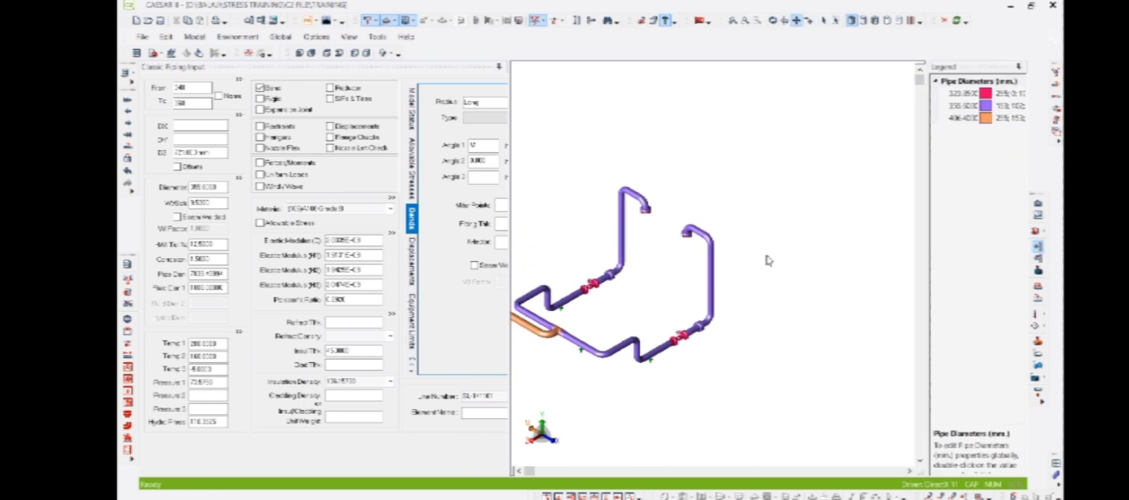
scroll(766, 257, up, 3)
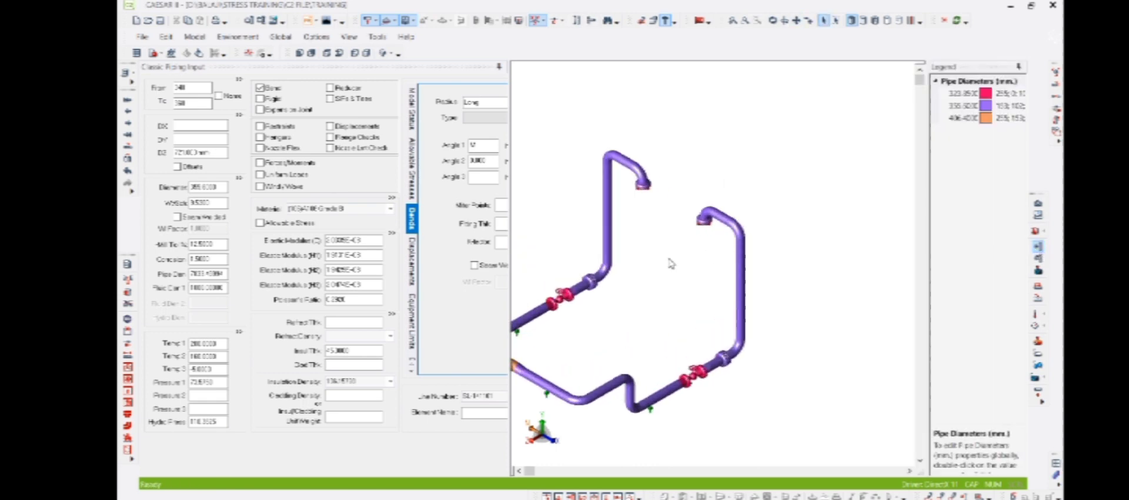
scroll(673, 256, up, 2)
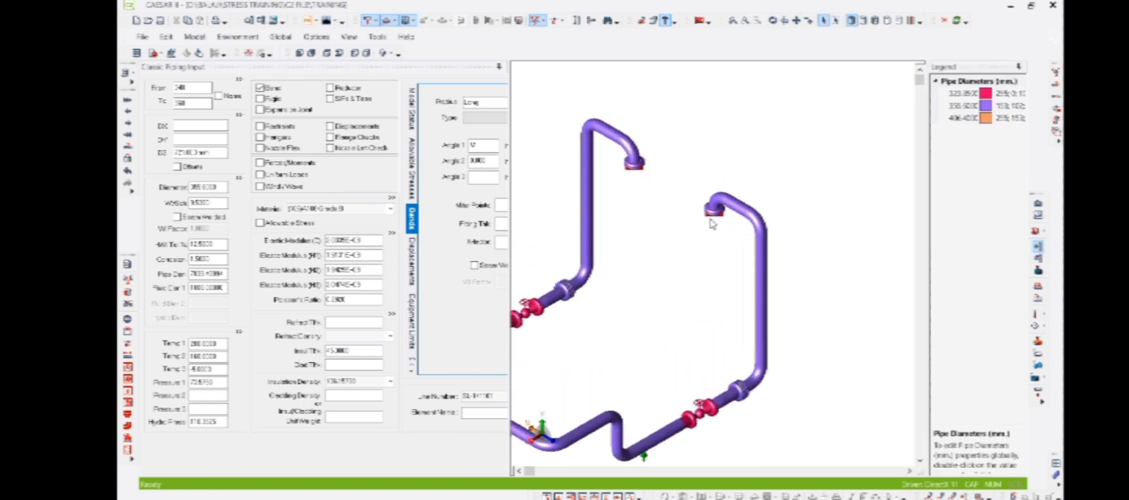
scroll(748, 419, up, 4)
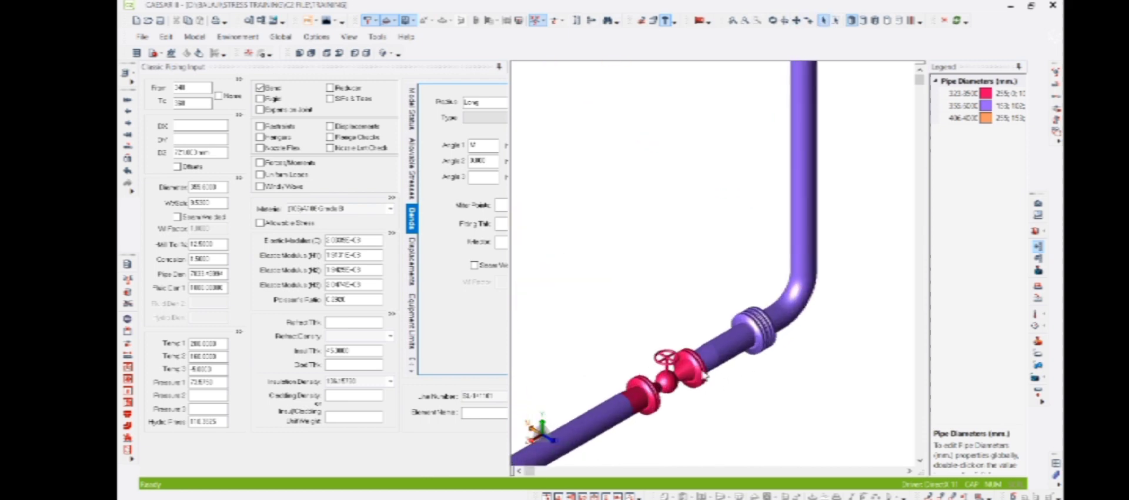
scroll(704, 376, up, 1)
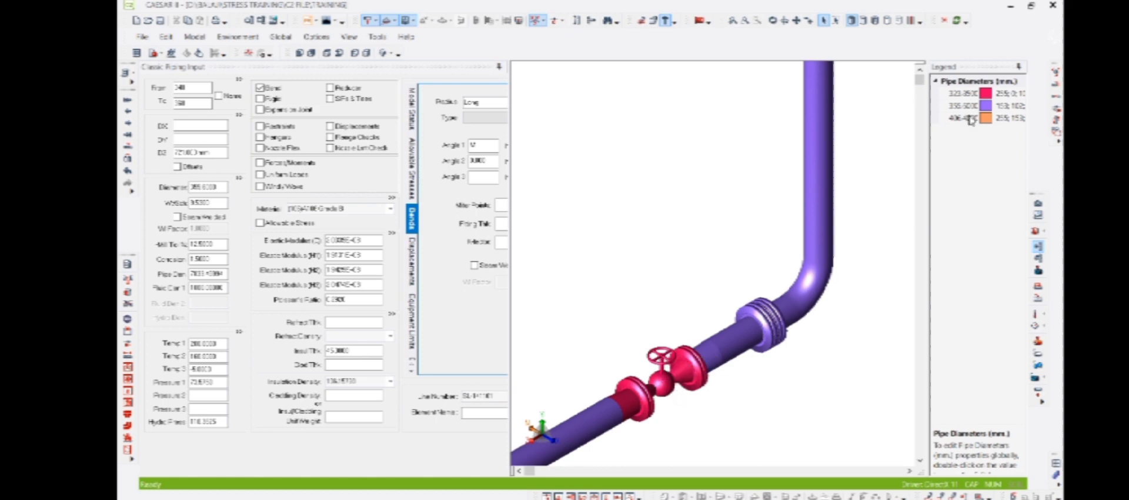
Step: Examine the diameter change at the header-to-branch connection, select the header bend element 460–480, and check the diameters along the whole line
mouse_move(743, 361)
scroll(744, 361, down, 4)
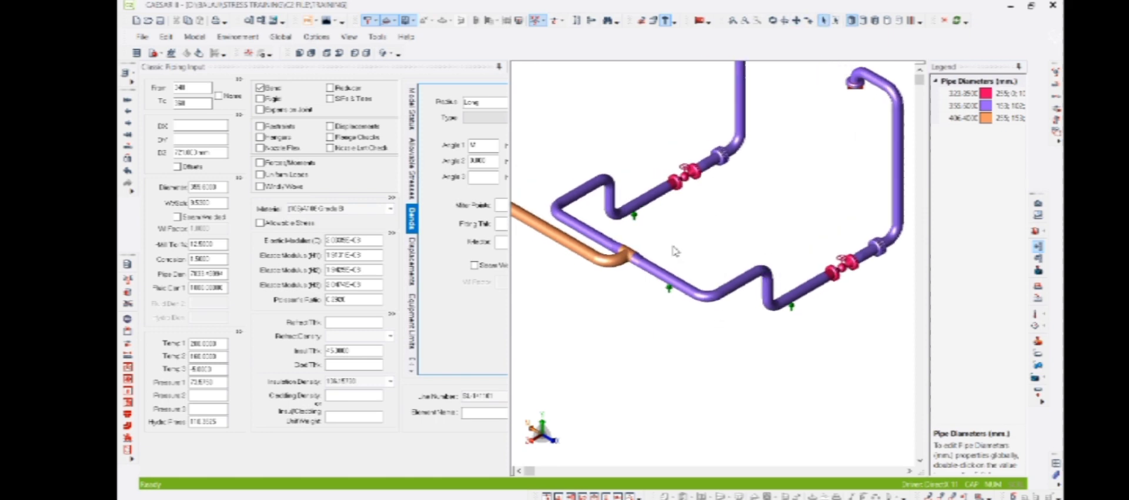
scroll(622, 237, up, 3)
mouse_move(616, 285)
click(615, 281)
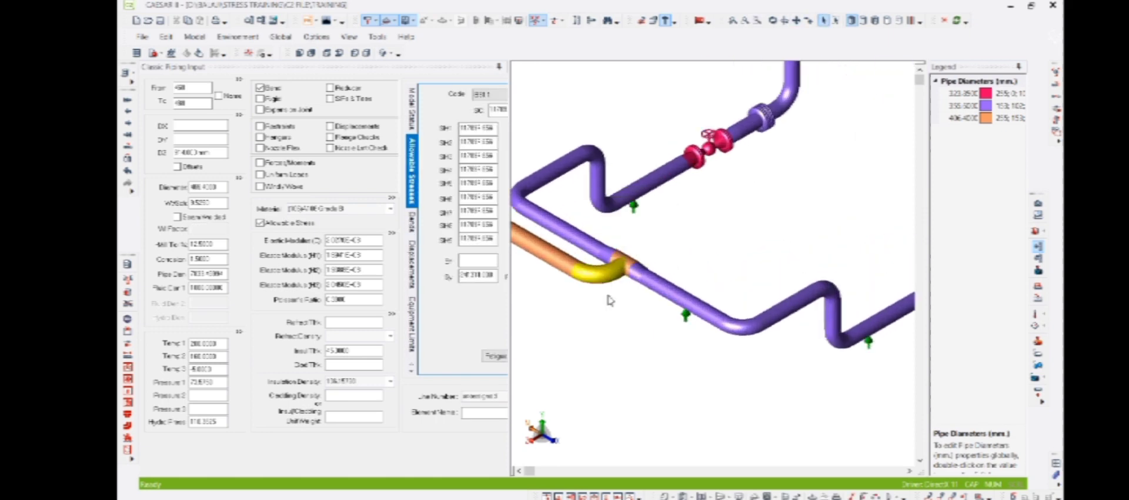
scroll(609, 300, down, 5)
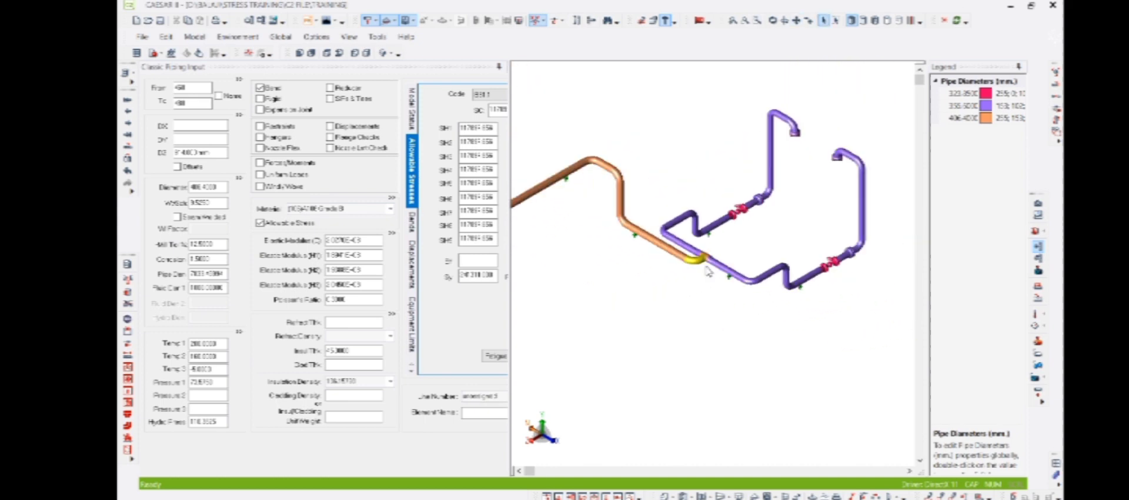
scroll(707, 270, down, 5)
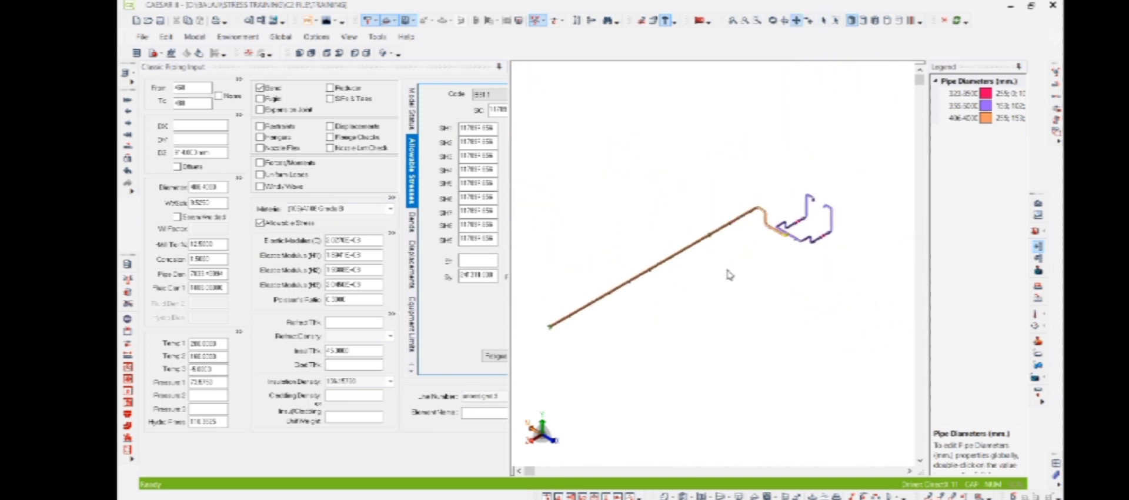
middle_drag(729, 275, 663, 297)
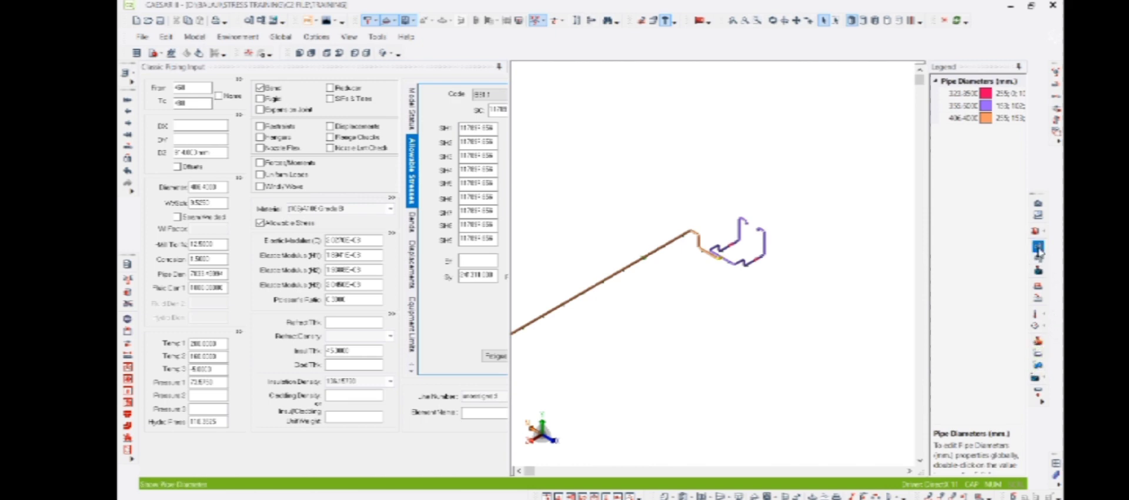
Step: Turn off the pipe diameter display, show the Wall Thickness by colour to check it along the line, and turn it off
click(1039, 252)
click(1039, 264)
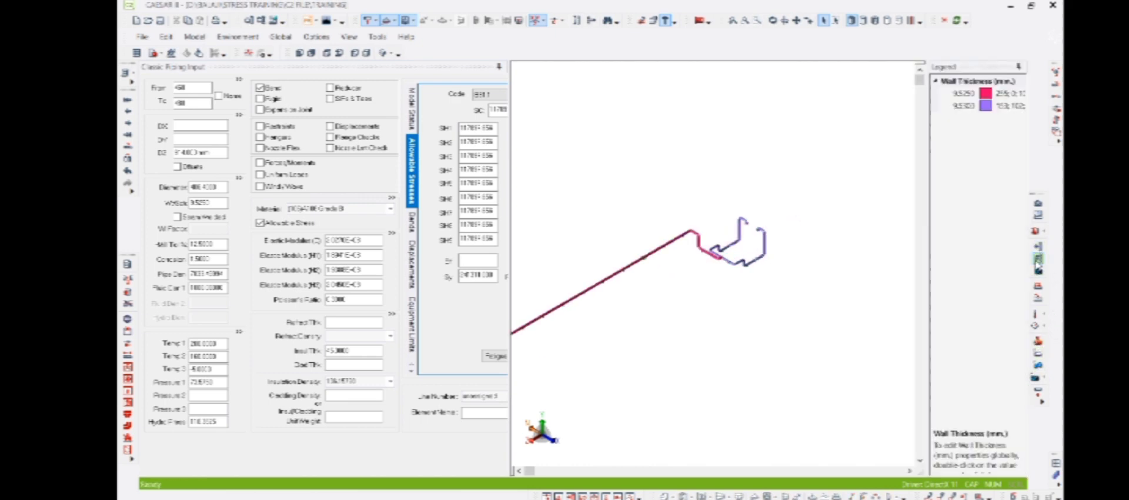
click(1038, 263)
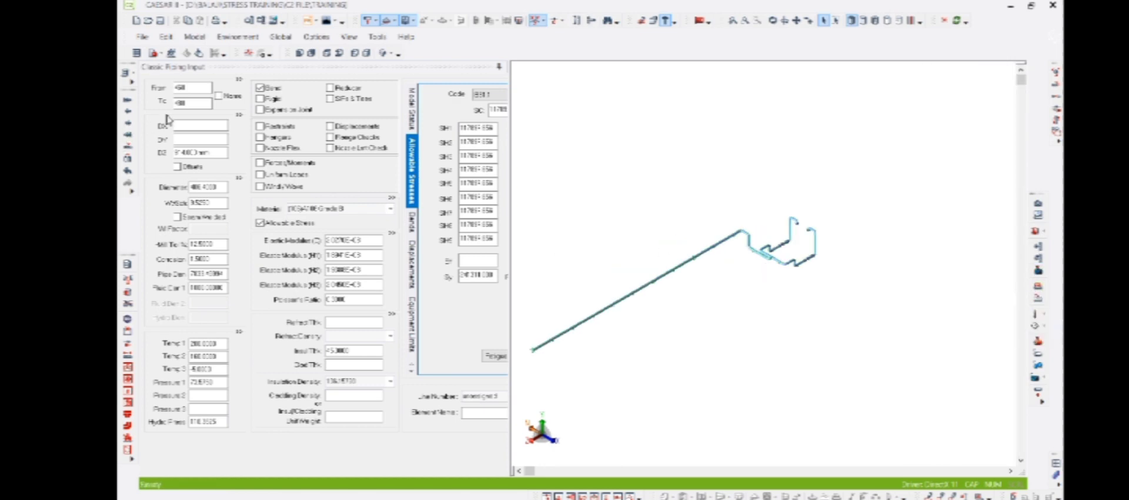
Step: Show the Wind/Wave loads along the line, shrink the input pane for a wider model view, and go to the first element
click(196, 105)
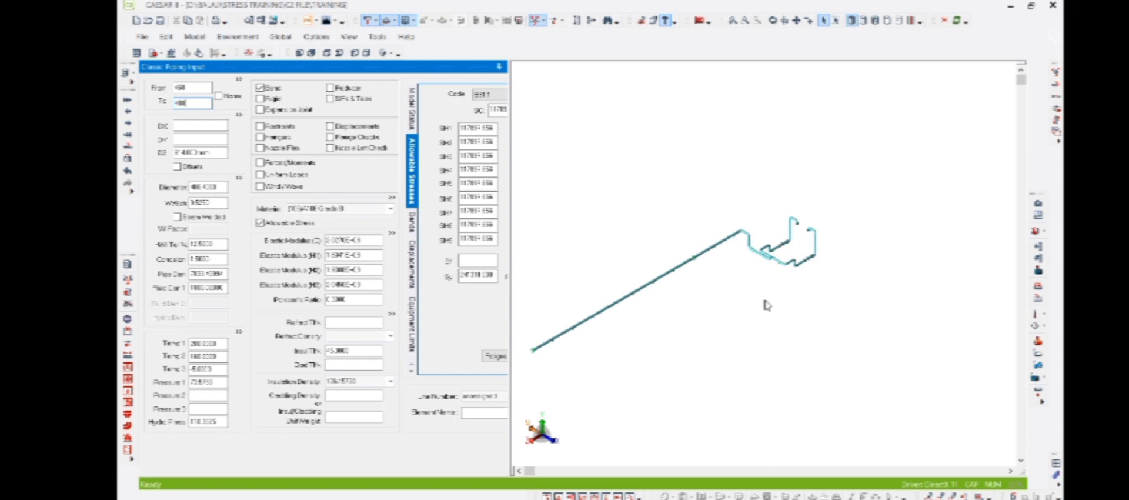
click(1038, 298)
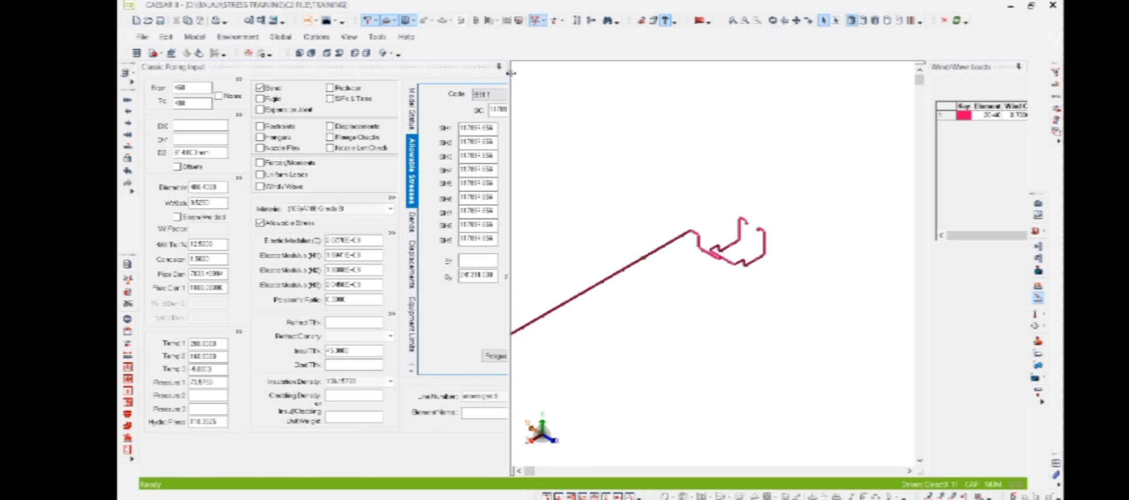
drag(511, 76, 420, 76)
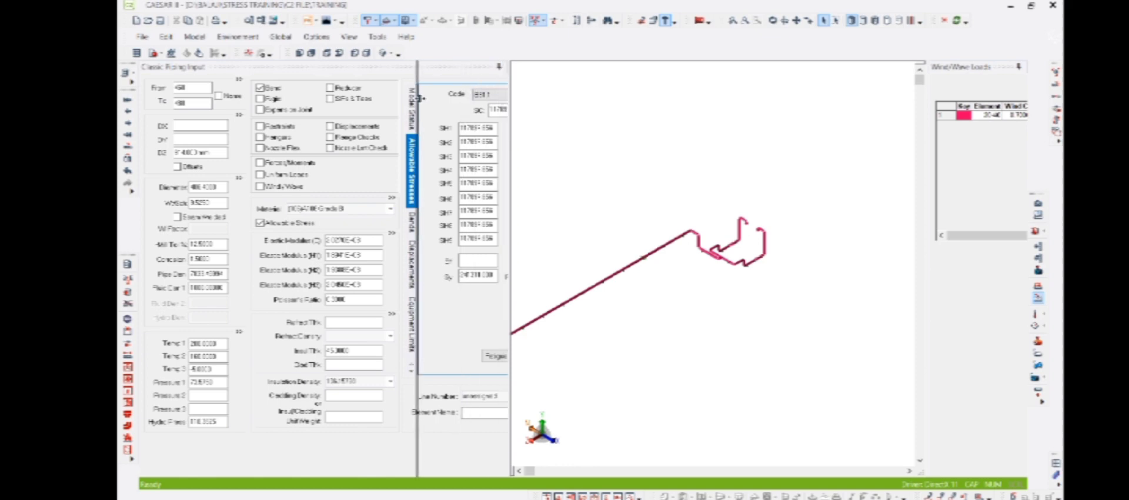
scroll(648, 260, up, 2)
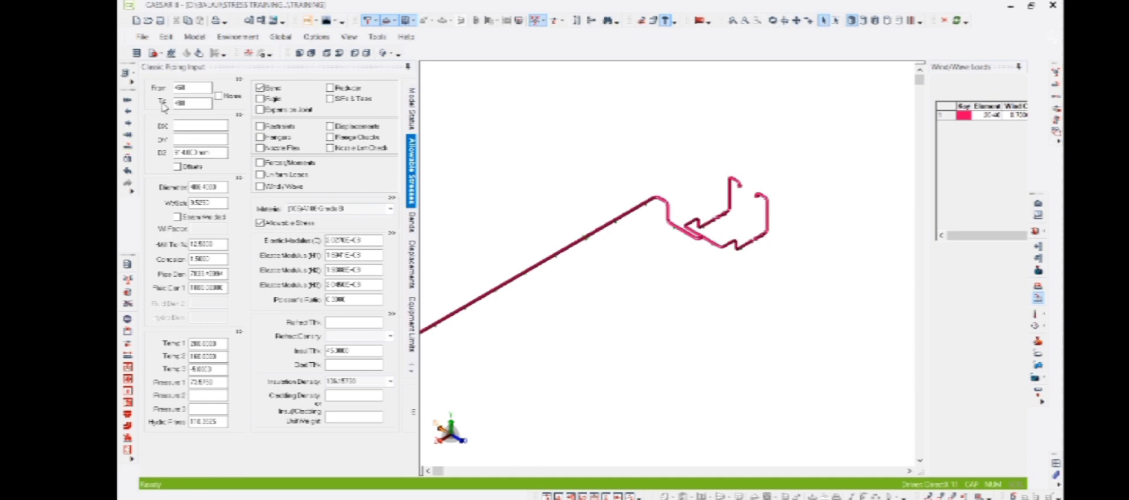
click(192, 101)
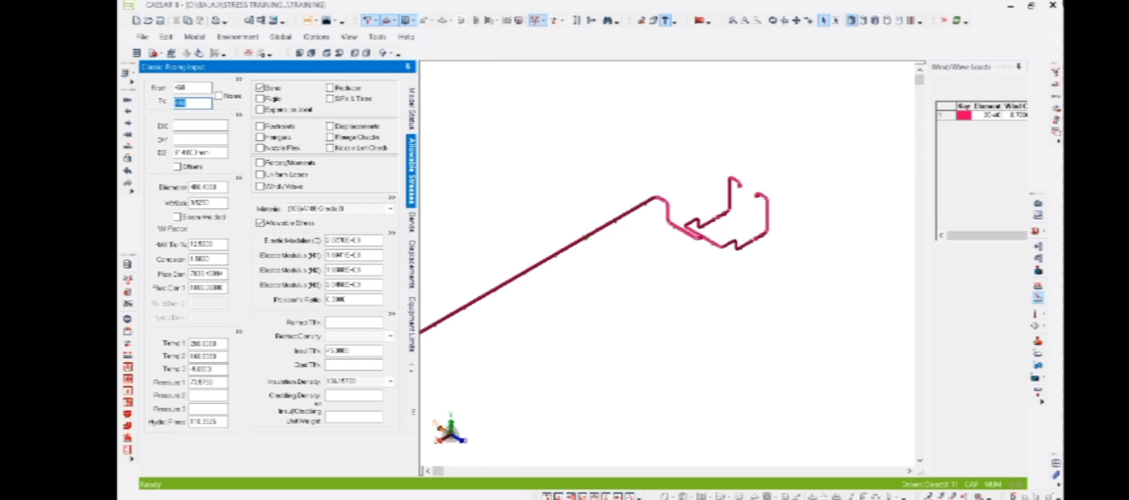
key(ctrl+Home)
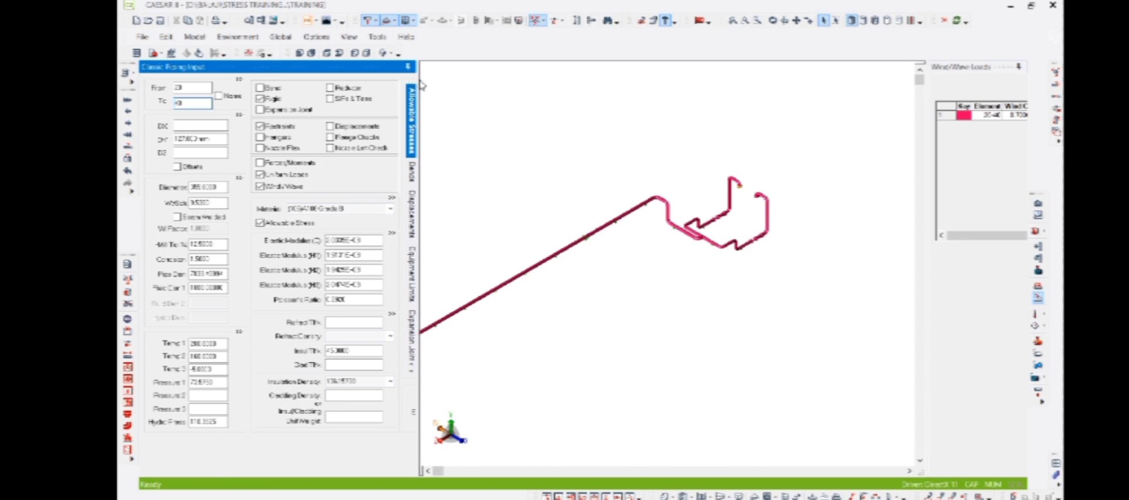
Step: Check the first element's wind shape factor and uniform loads in the widened input pane, and turn off the Wind/Wave display
drag(422, 84, 529, 93)
double_click(260, 174)
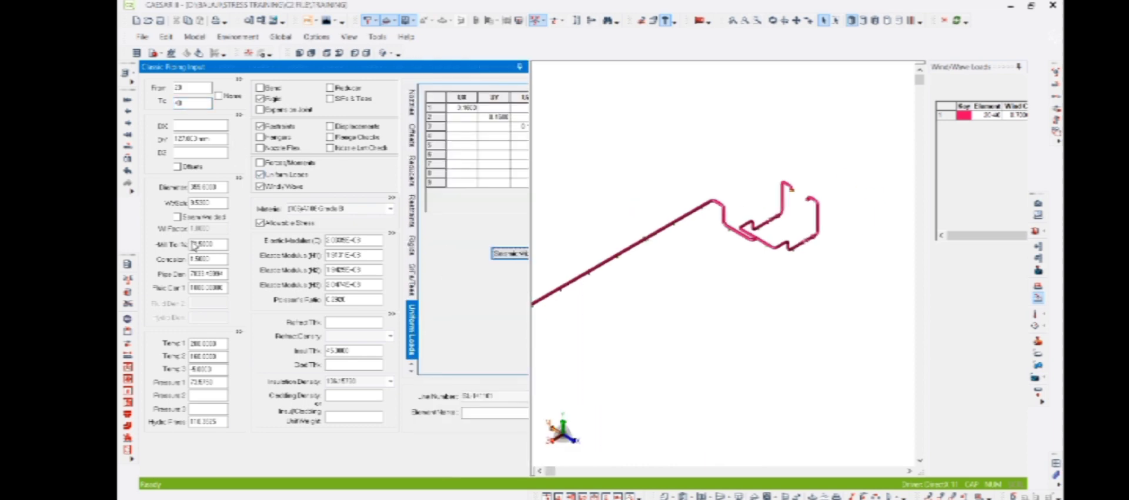
double_click(260, 186)
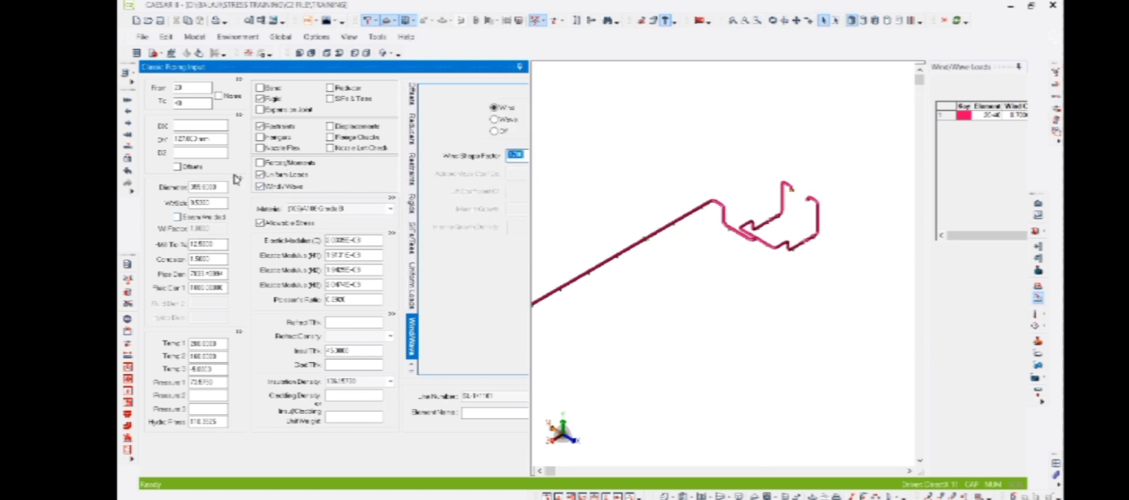
double_click(277, 174)
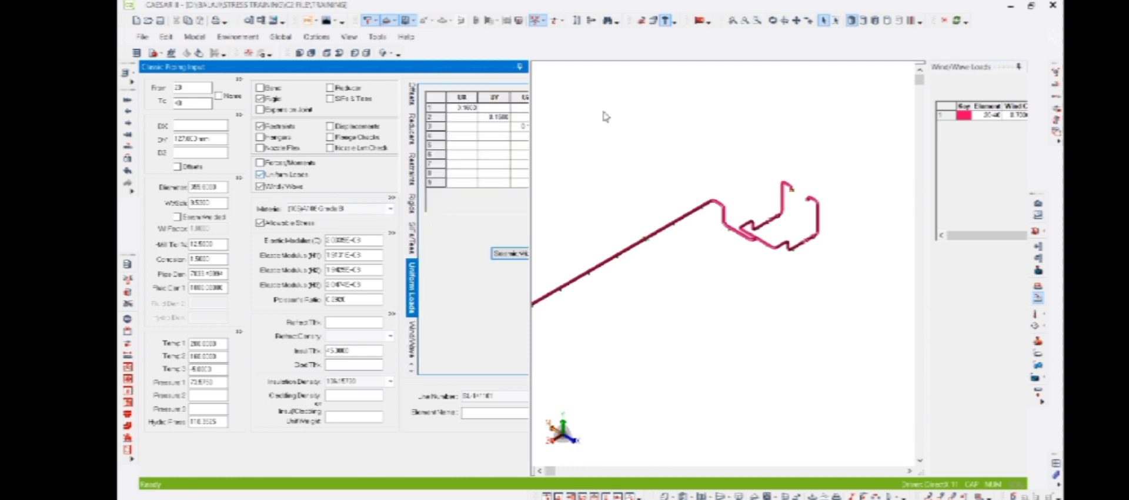
drag(530, 86, 602, 85)
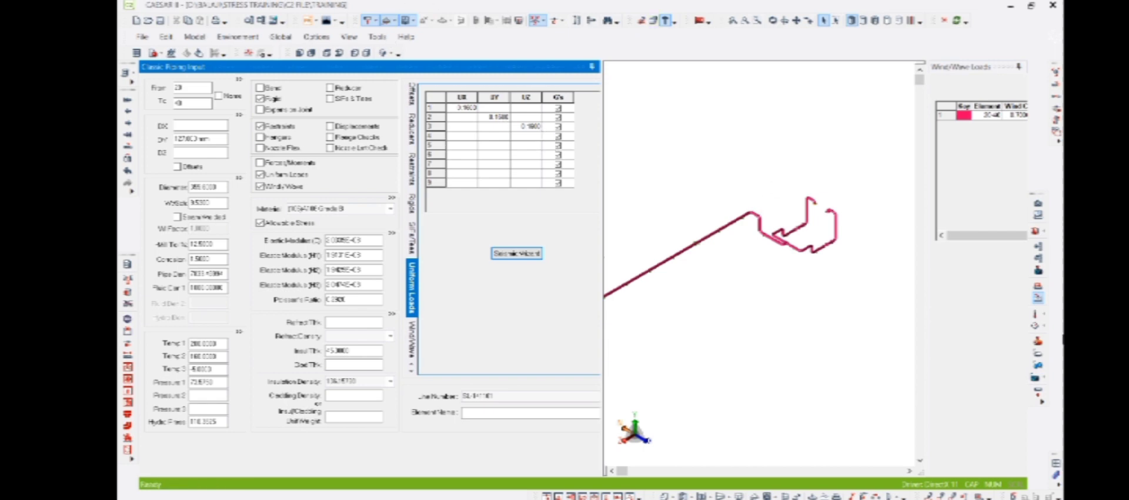
click(1039, 299)
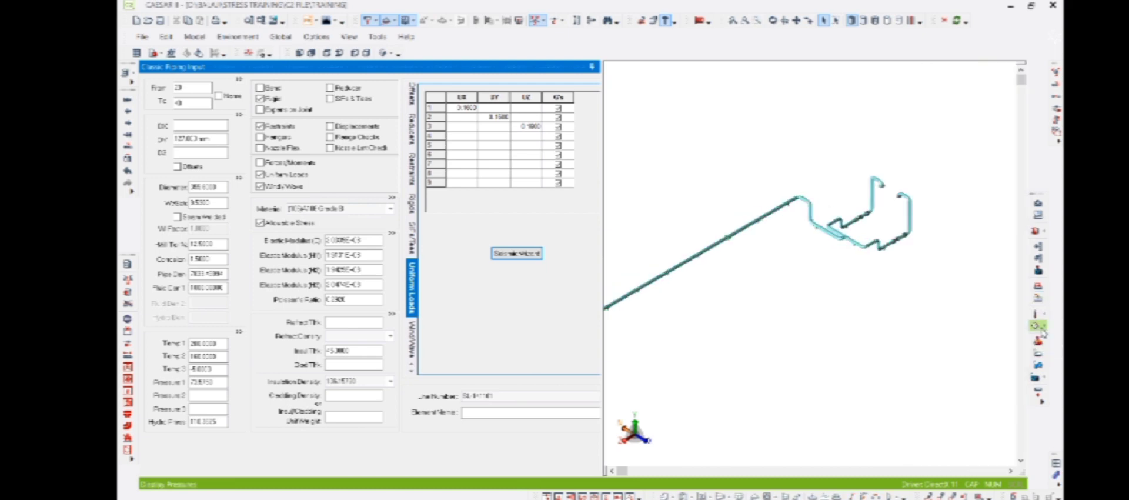
click(749, 282)
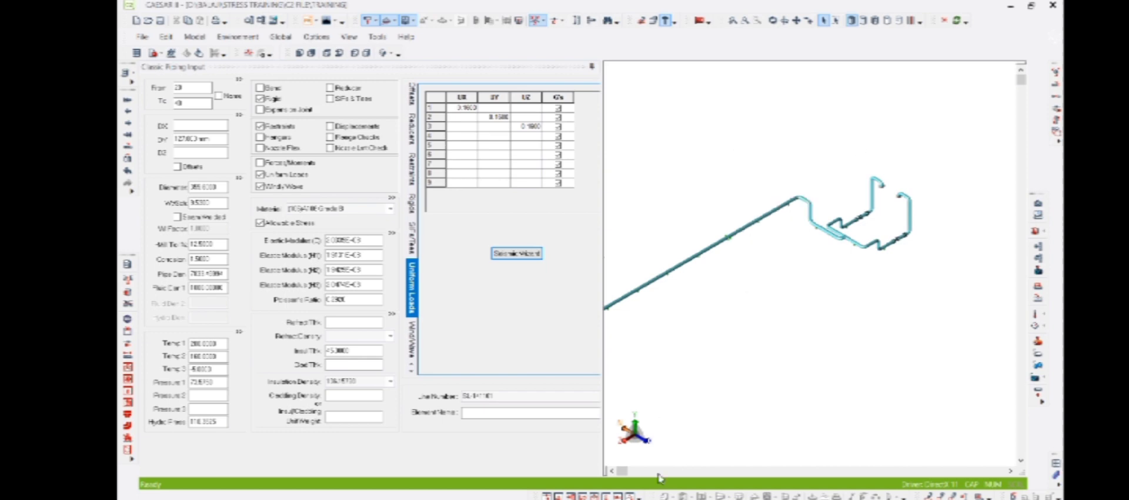
Step: Switch to the DOCUMENTS folder in File Explorer and open the CAESAR INPUT CHECK LIST workbook at its beginning
mouse_move(676, 499)
mouse_move(493, 497)
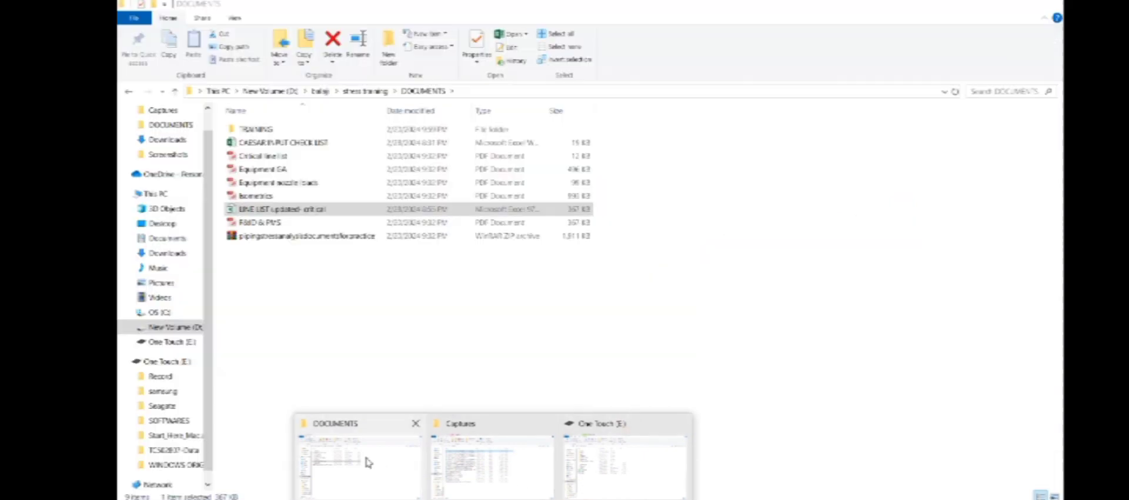
click(366, 462)
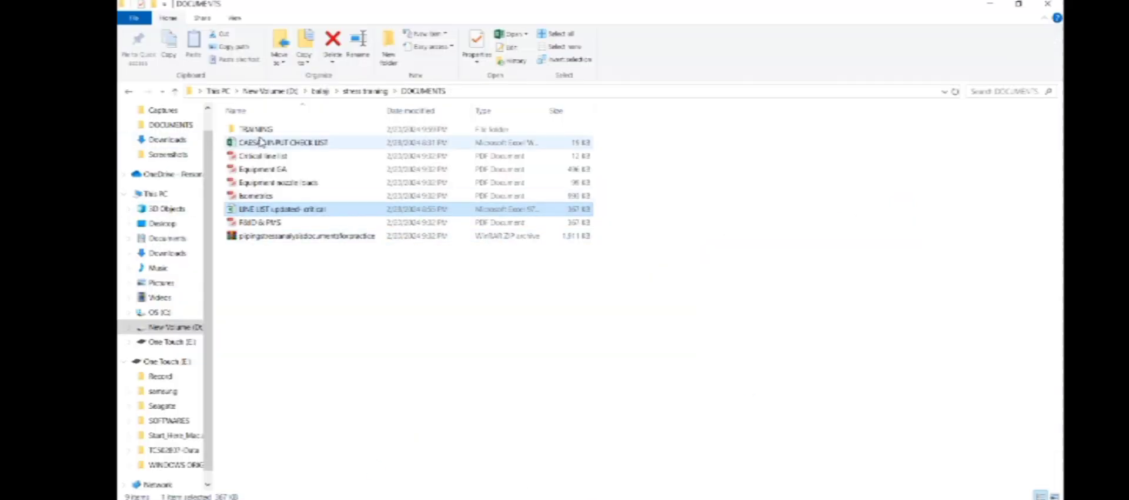
click(281, 143)
double_click(281, 143)
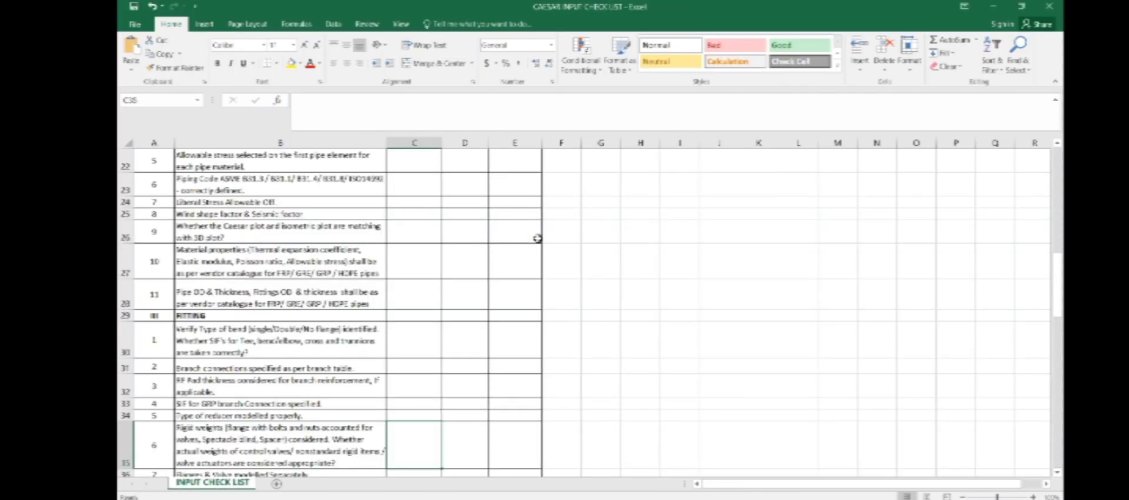
scroll(651, 344, up, 10)
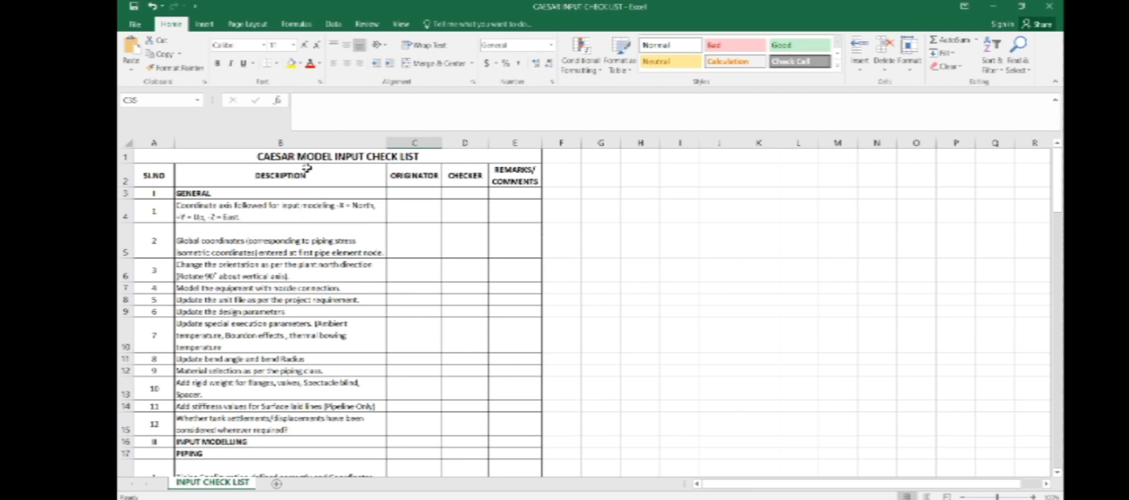
Step: Review the checklist's General items on the coordinate axis, design parameters and special execution parameters
click(259, 218)
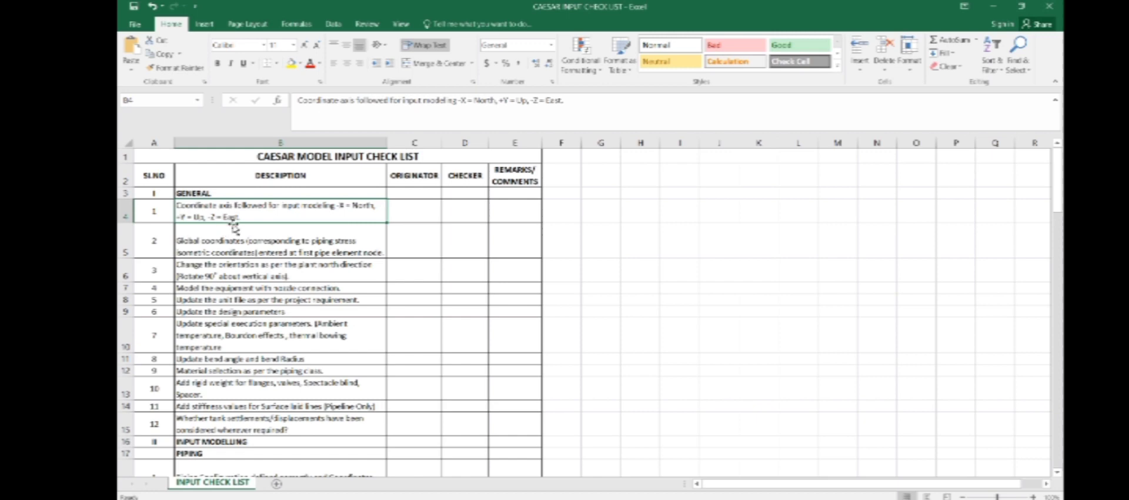
scroll(234, 227, down, 1)
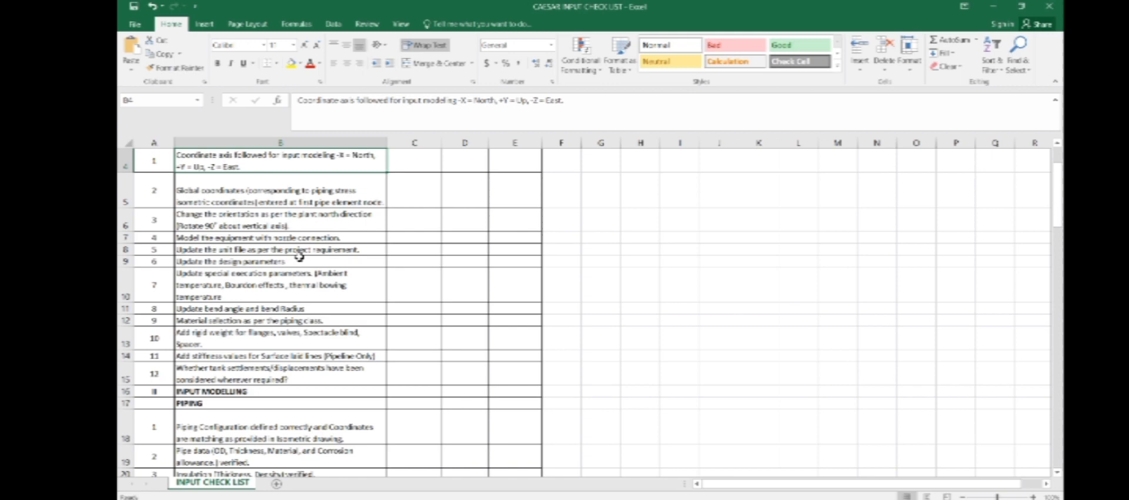
click(262, 261)
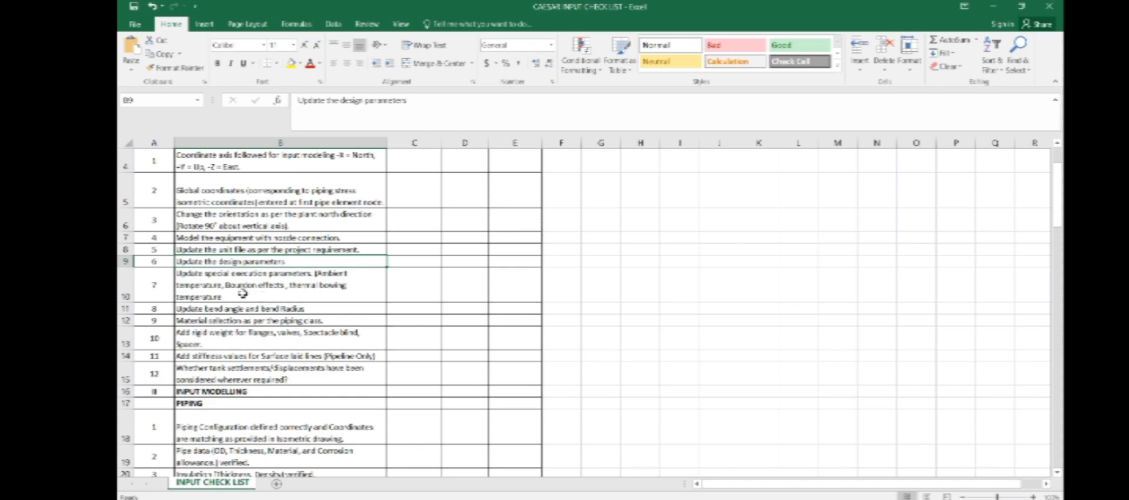
click(242, 293)
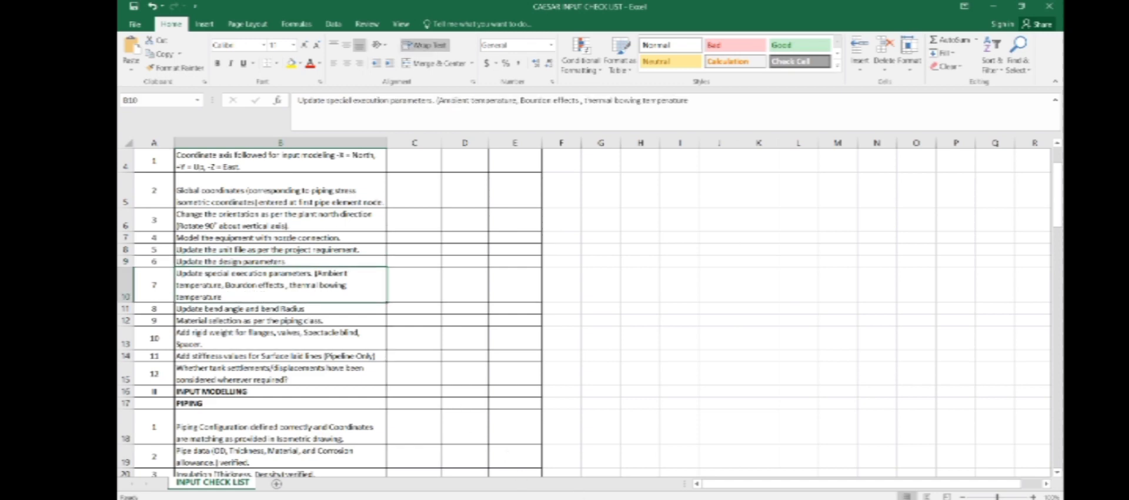
Step: Switch back to CAESAR II, open the Special Execution Parameters, and check the ambient temperature, FRP expansion coefficient and FRP shear modulus ratio
mouse_move(553, 499)
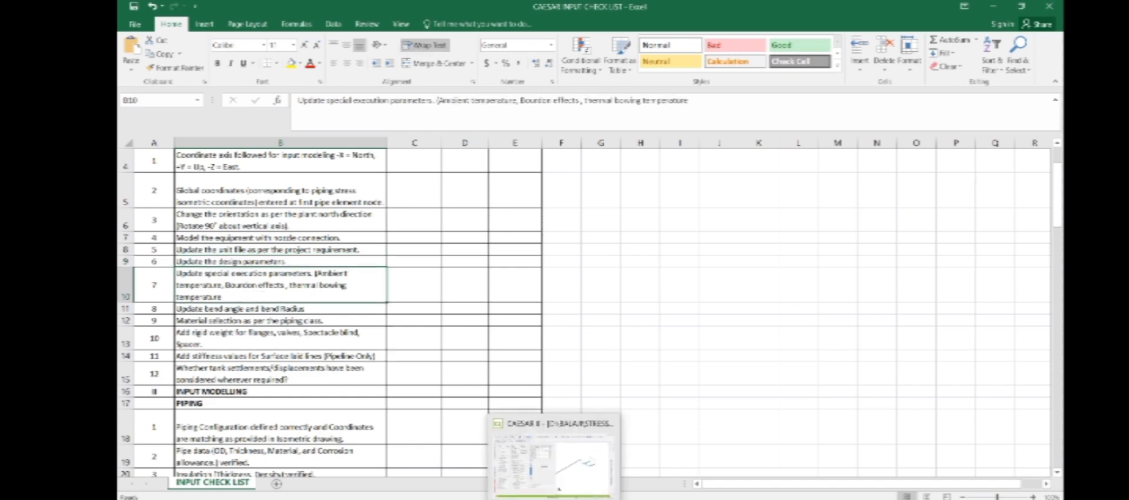
click(553, 461)
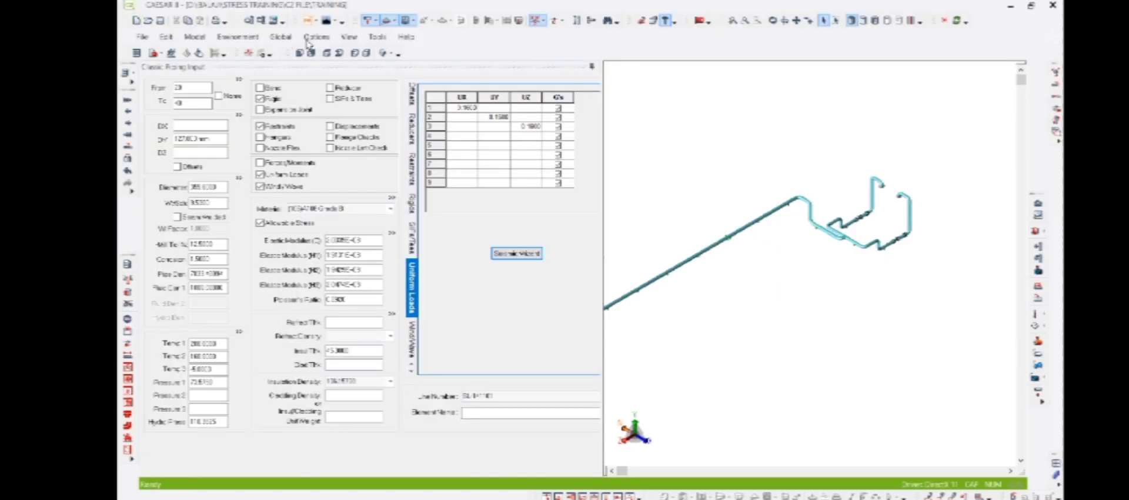
click(235, 37)
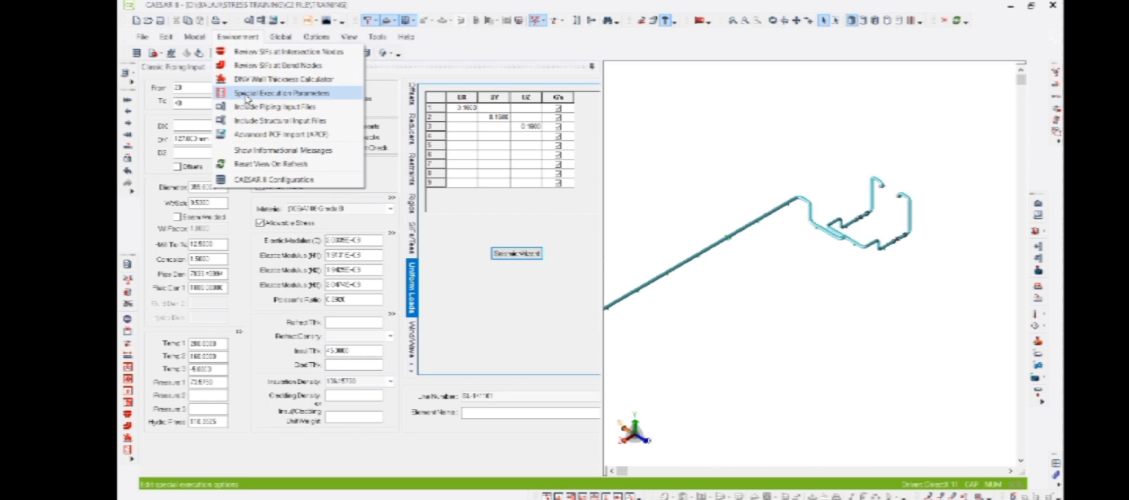
click(265, 92)
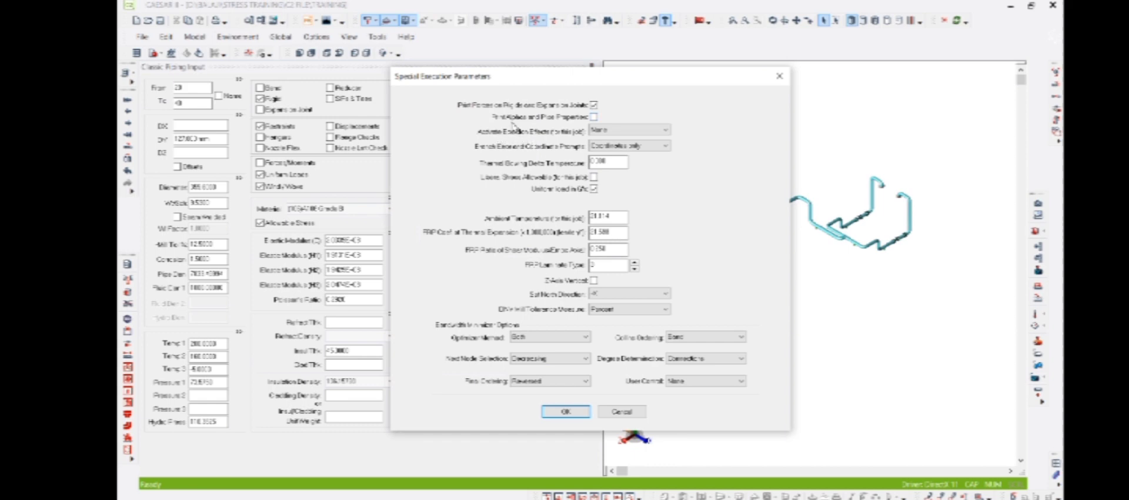
click(598, 219)
drag(618, 217, 576, 224)
double_click(610, 234)
click(608, 248)
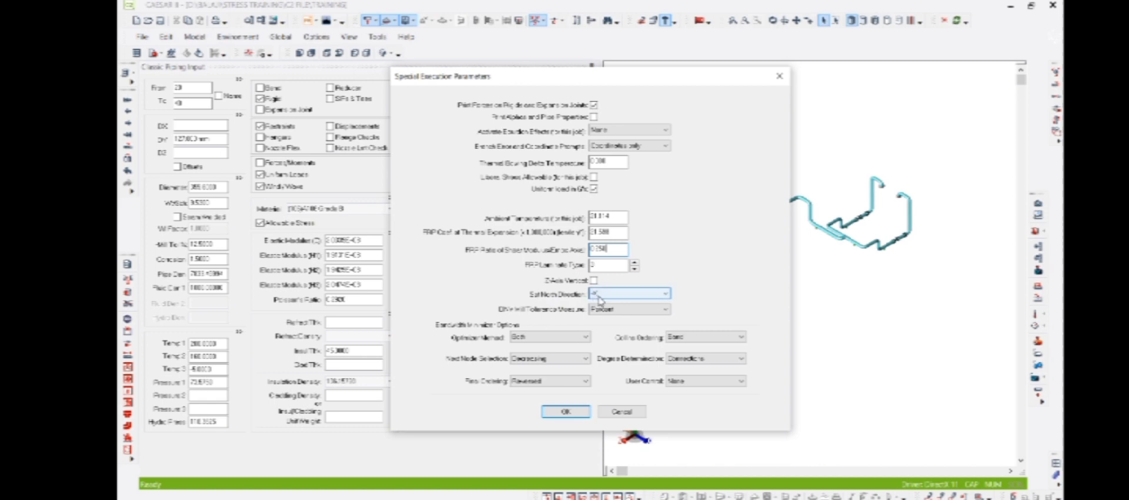
Step: Move the Special Execution Parameters dialog off the model, enable Z-Axis Vertical, and apply it
drag(679, 84, 431, 124)
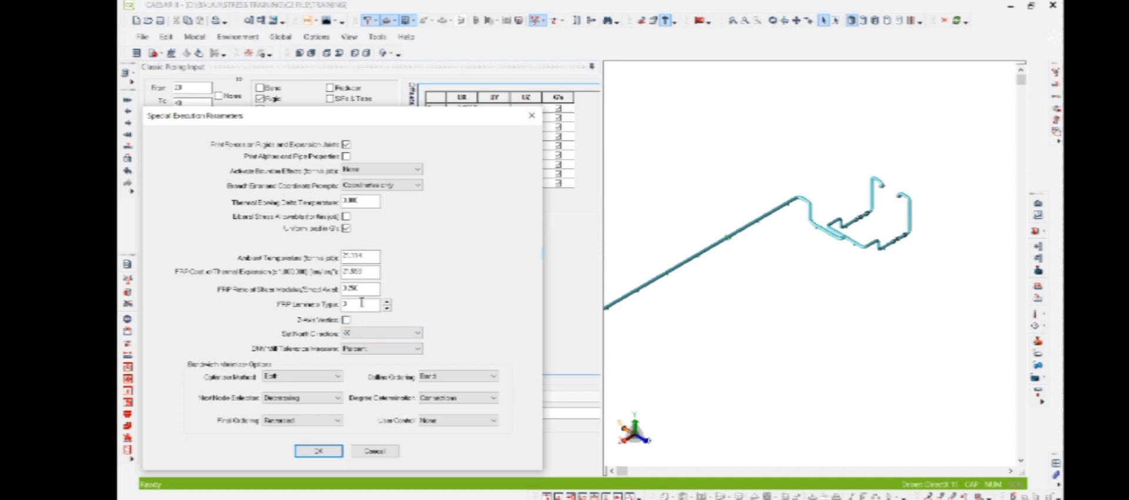
click(347, 319)
click(318, 450)
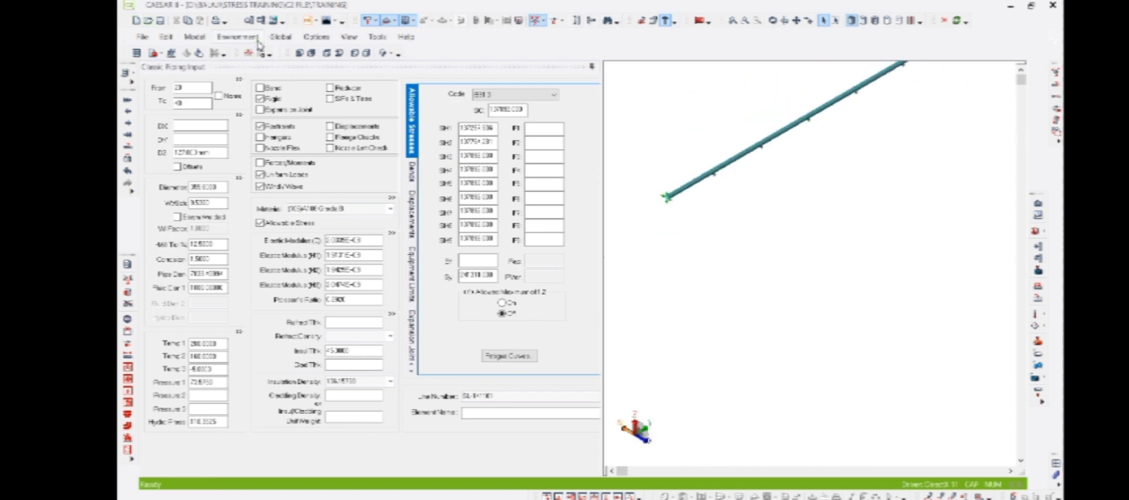
Step: Reopen the Special Execution Parameters, disable Z-Axis Vertical, and examine the Thermal Bowing Delta Temperature
click(238, 36)
click(271, 92)
click(593, 280)
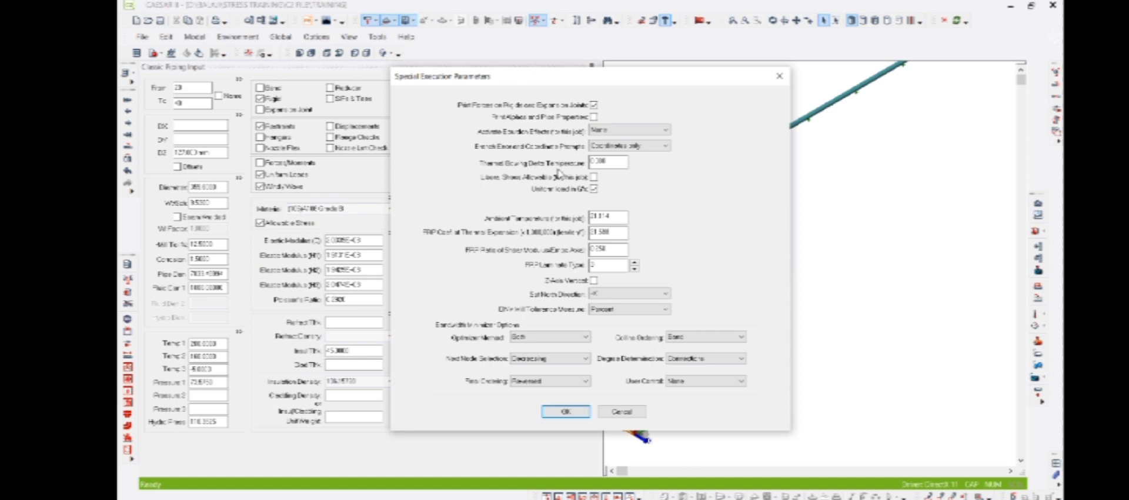
click(608, 162)
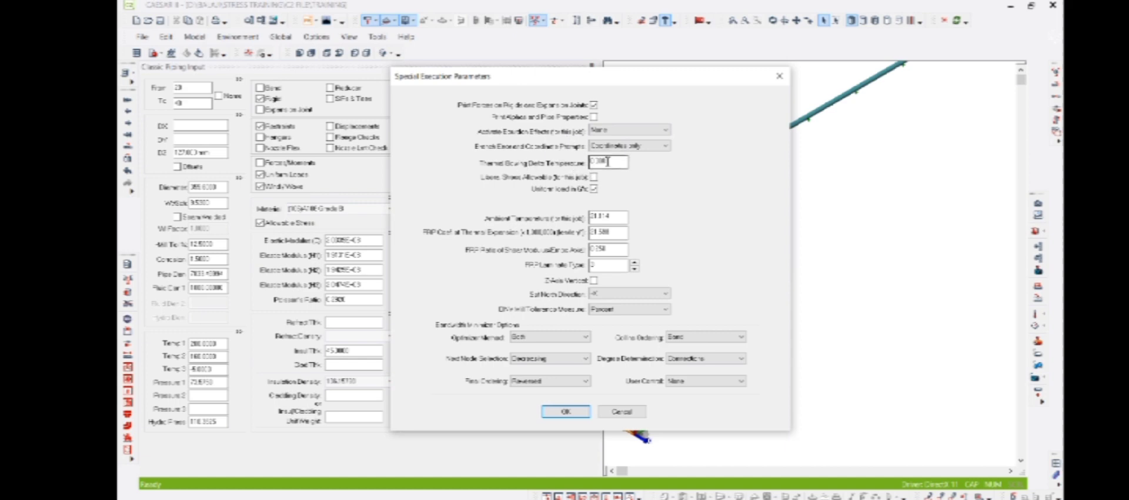